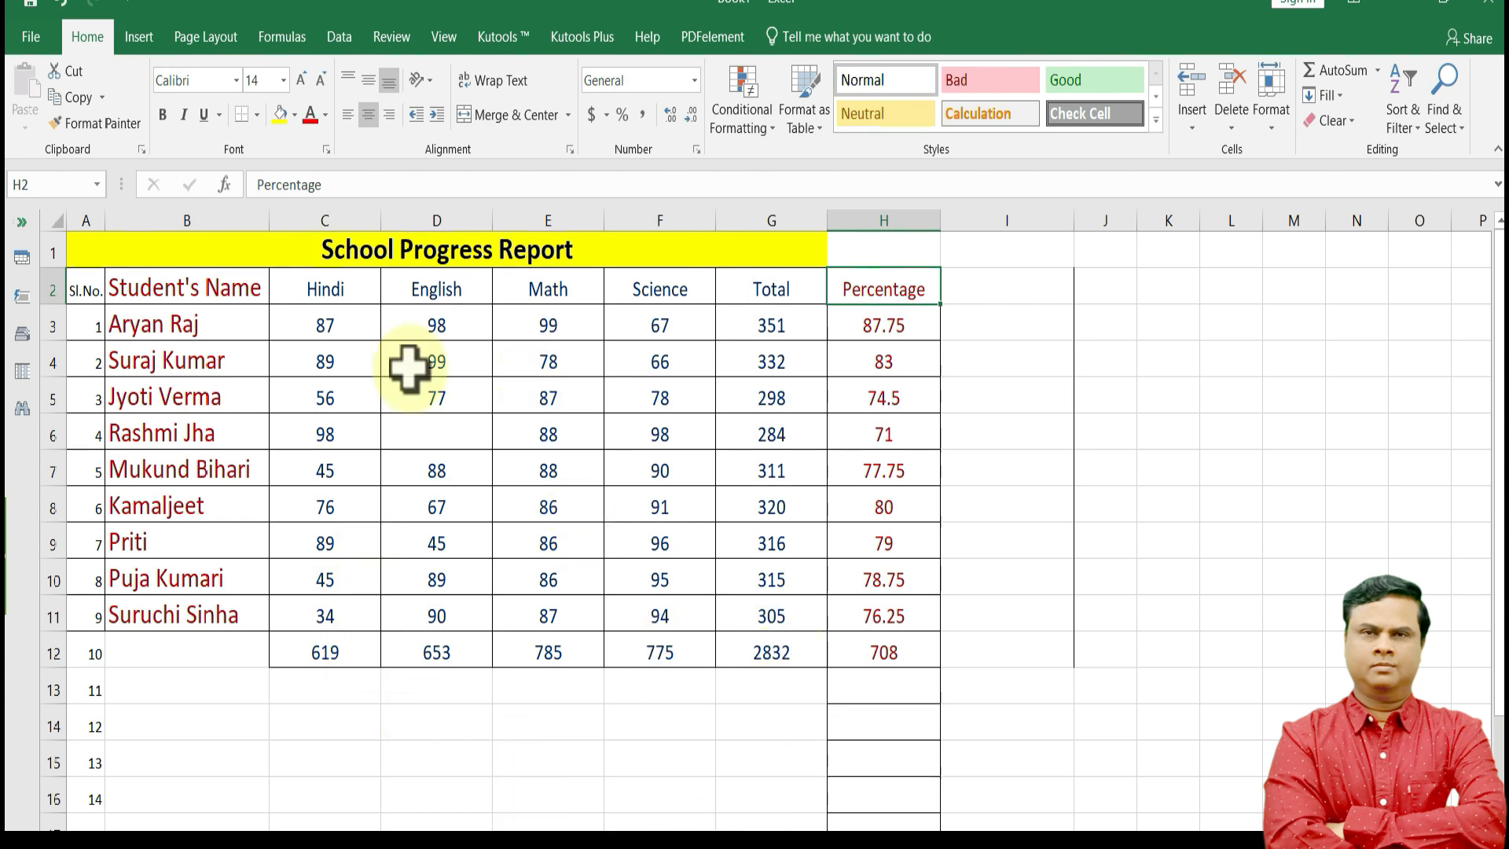
Unmerge the School Progress Report title cells A1:G1.
left_click(471, 252)
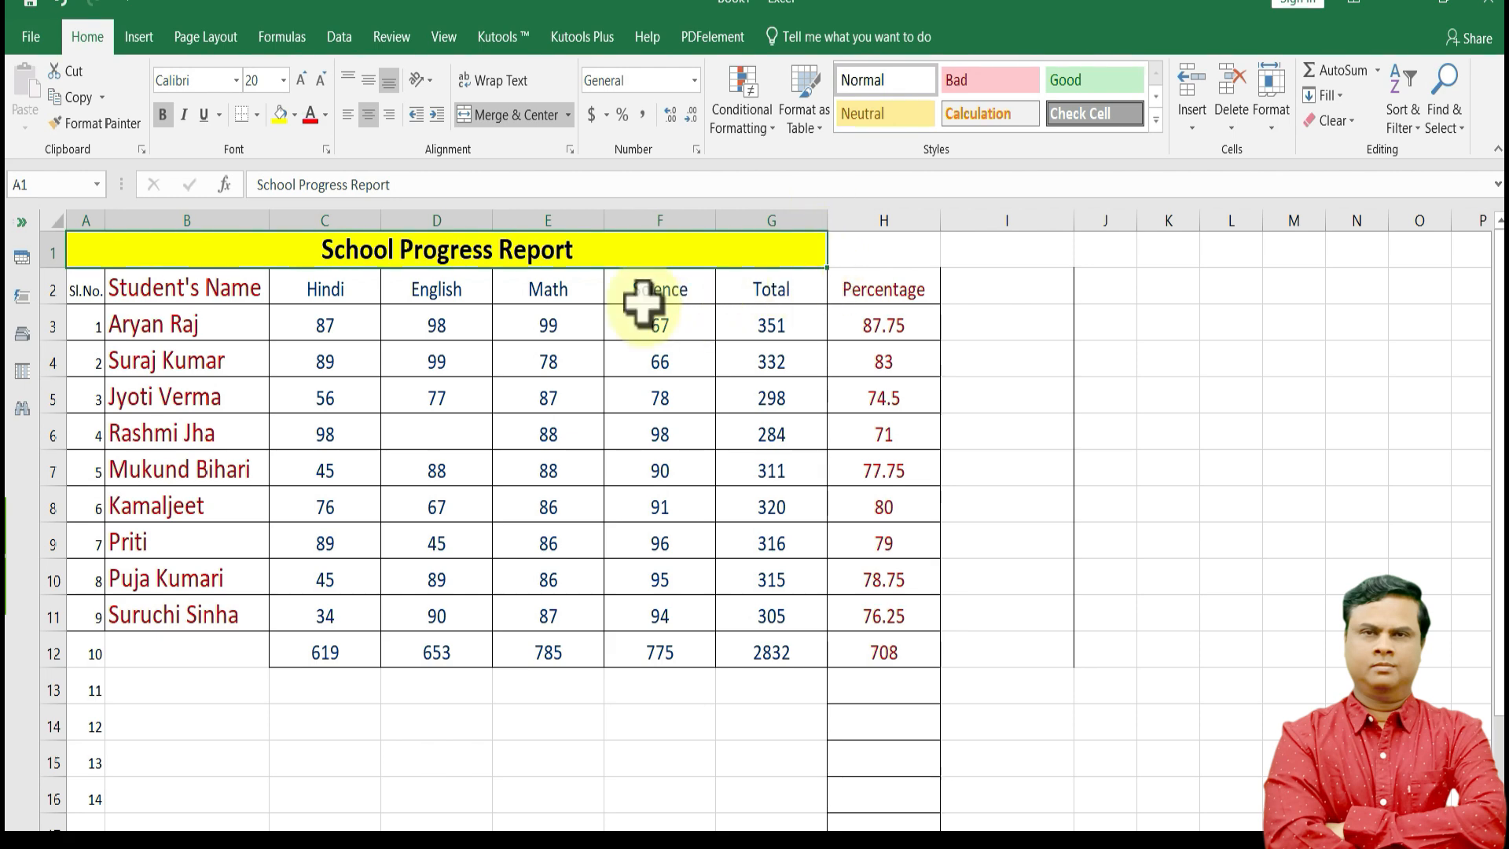
left_click(558, 314)
left_click(579, 250)
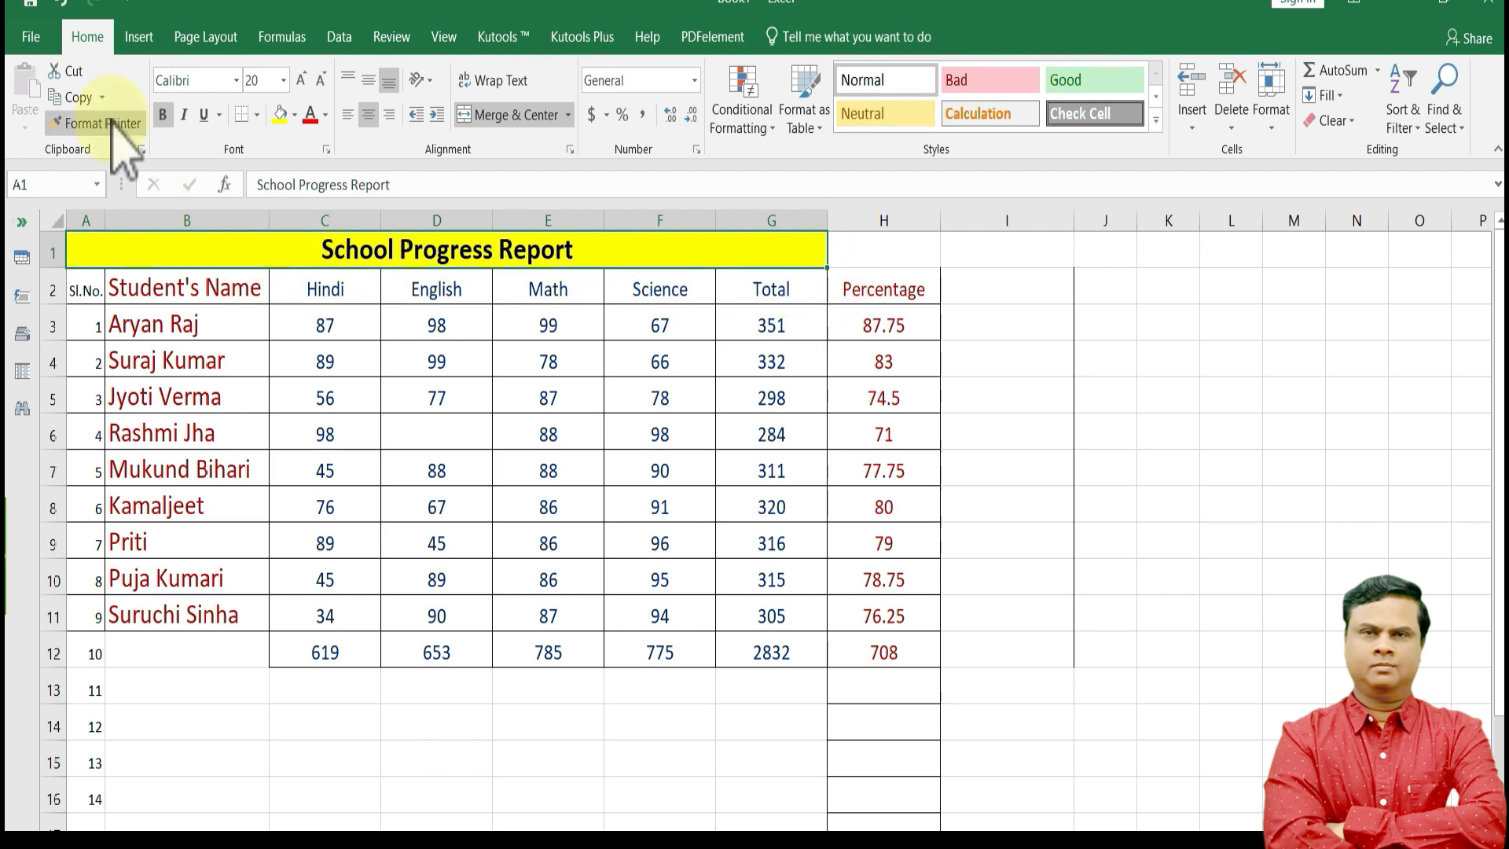
left_click(528, 118)
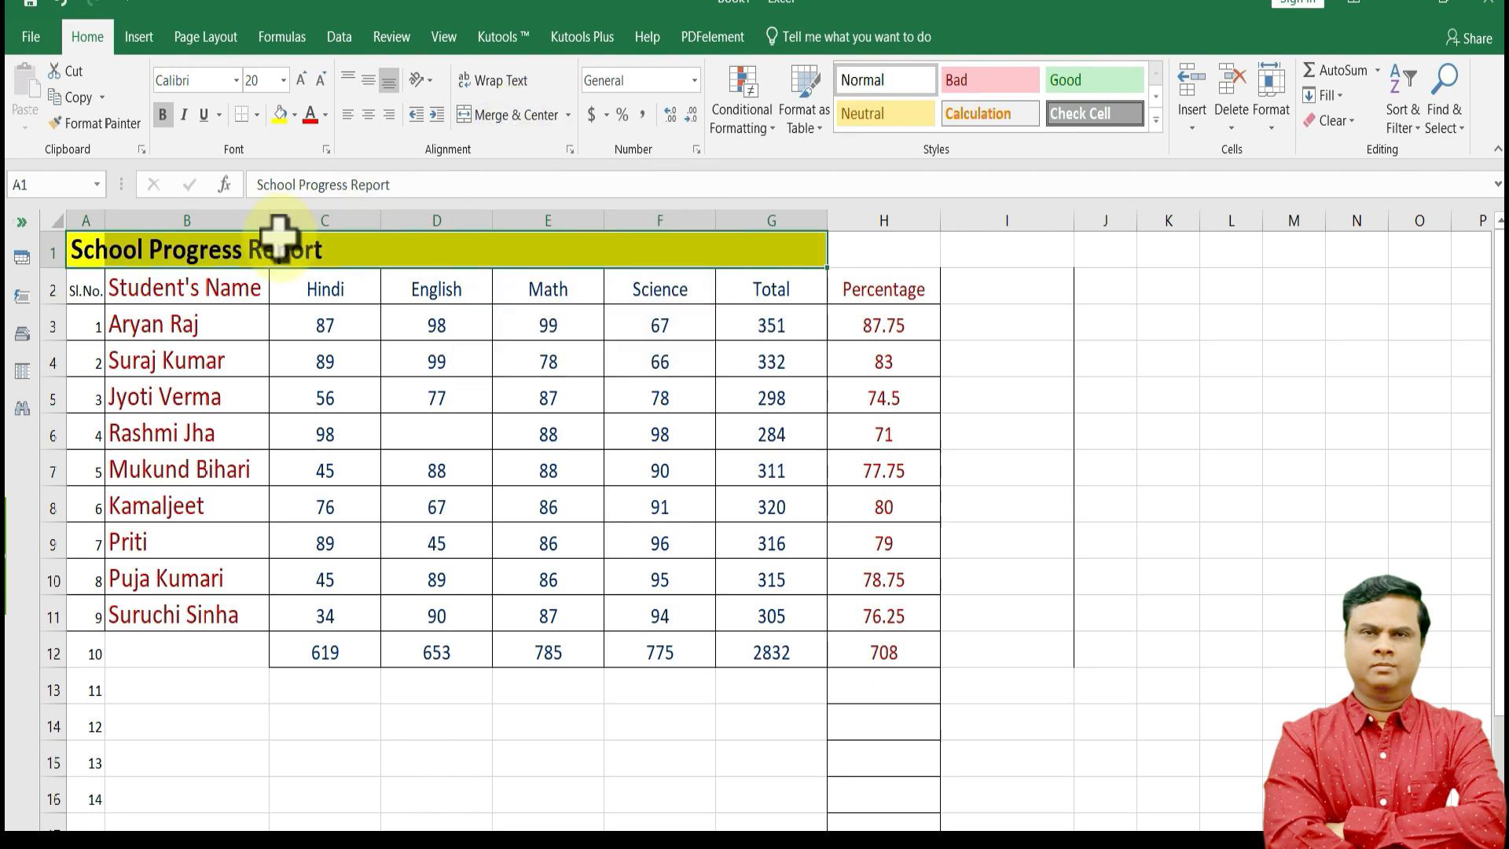
Check the individual cells of the title row from A1 through H1.
left_click(294, 405)
left_click(82, 253)
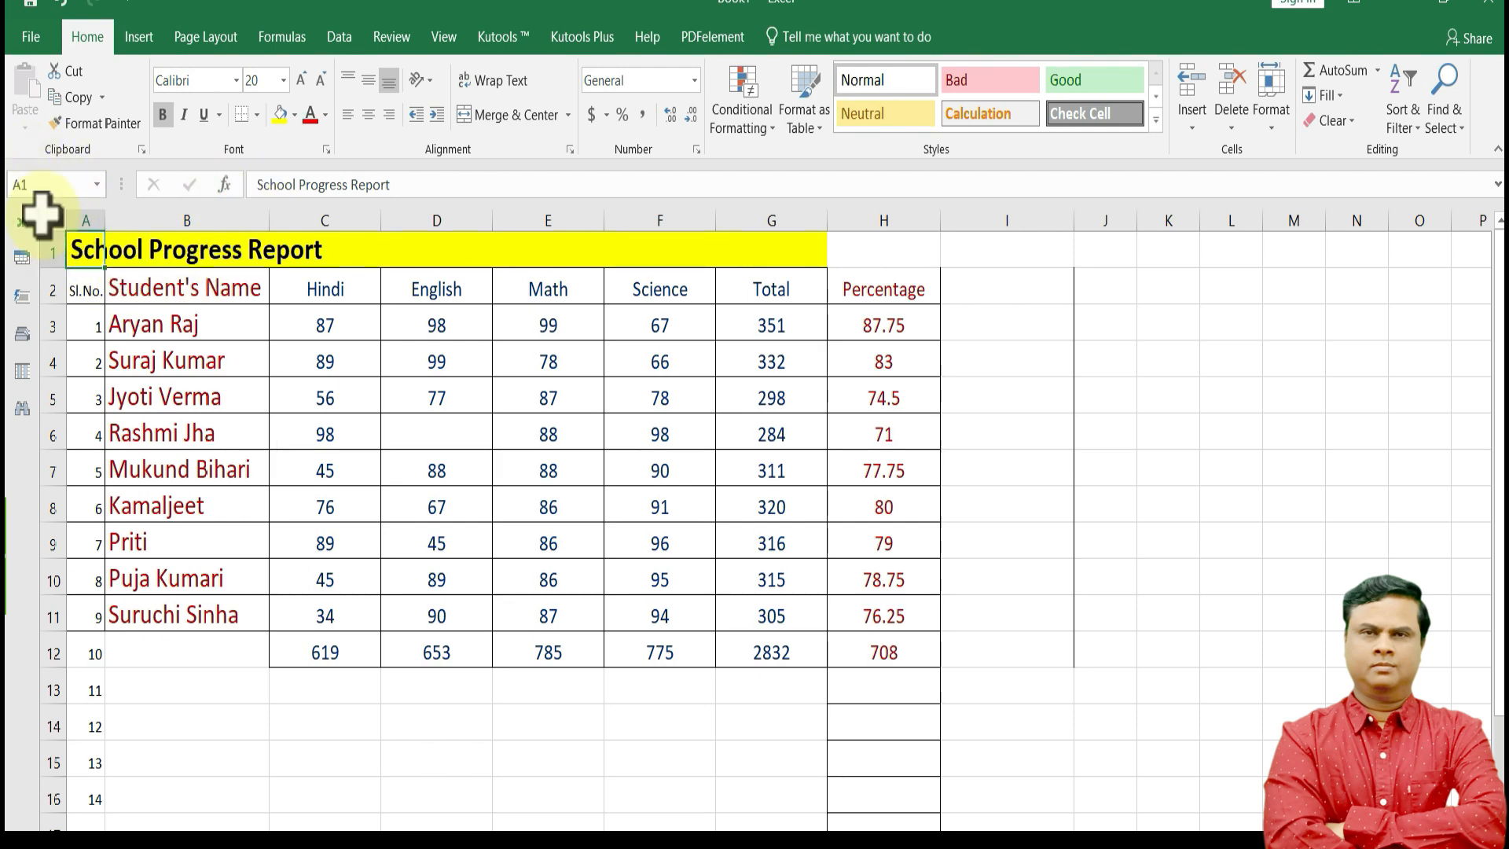
left_click(189, 256)
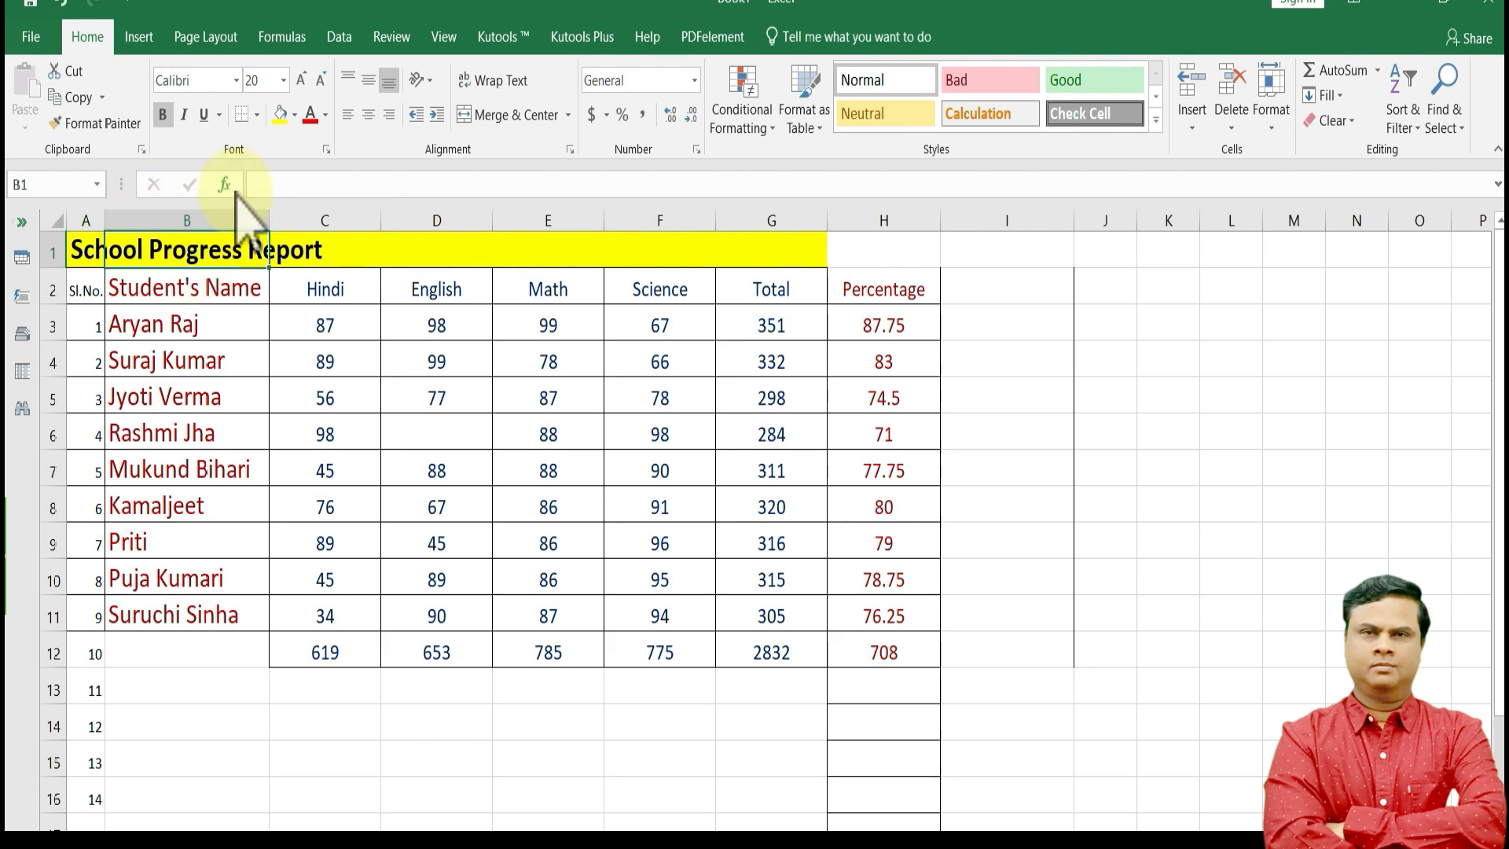
left_click(324, 243)
left_click(431, 249)
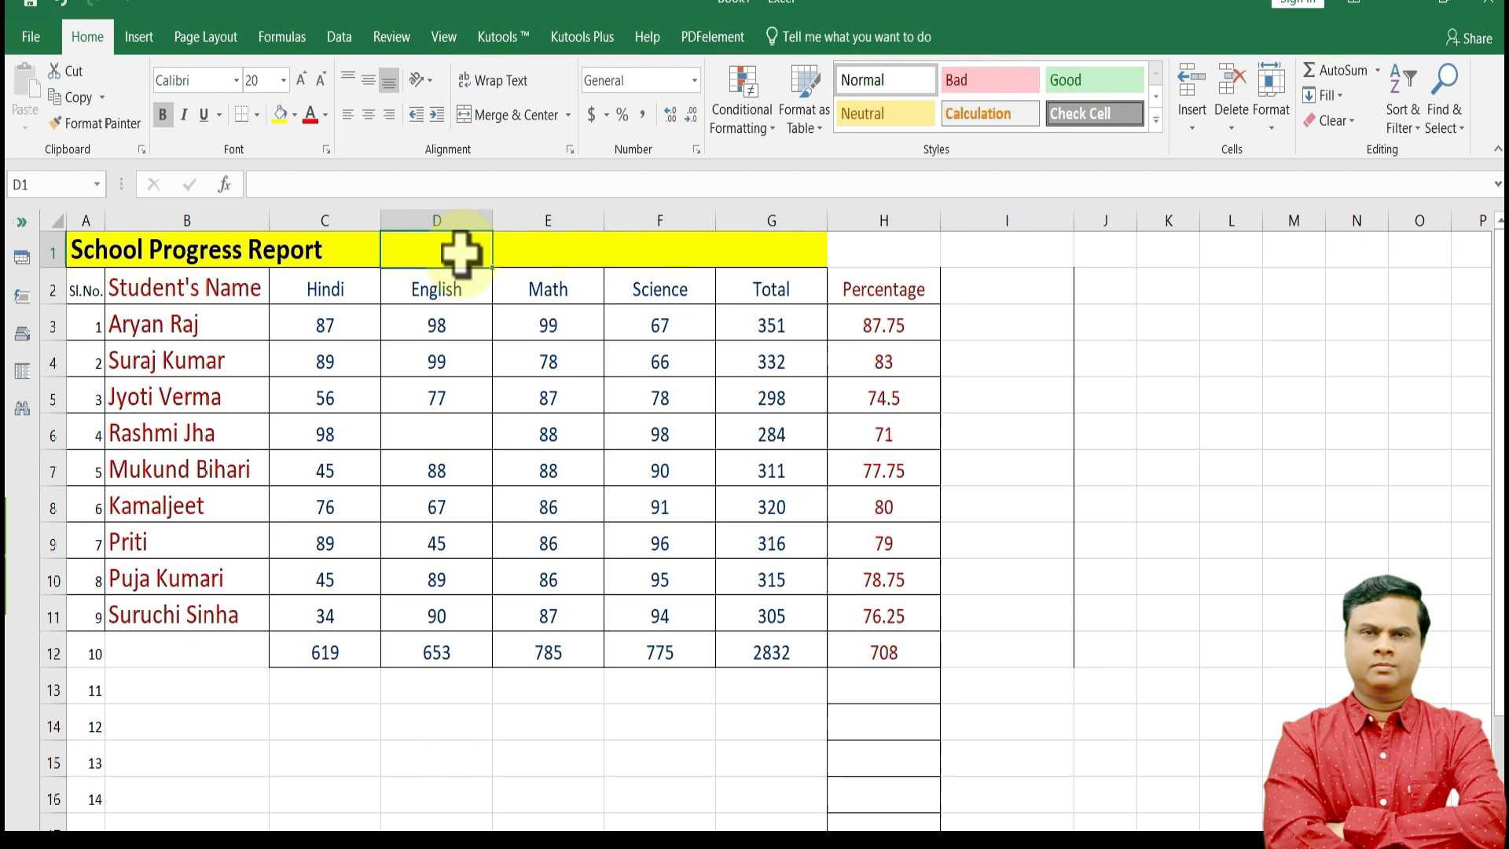
left_click(566, 256)
left_click(664, 256)
left_click(774, 255)
left_click(880, 252)
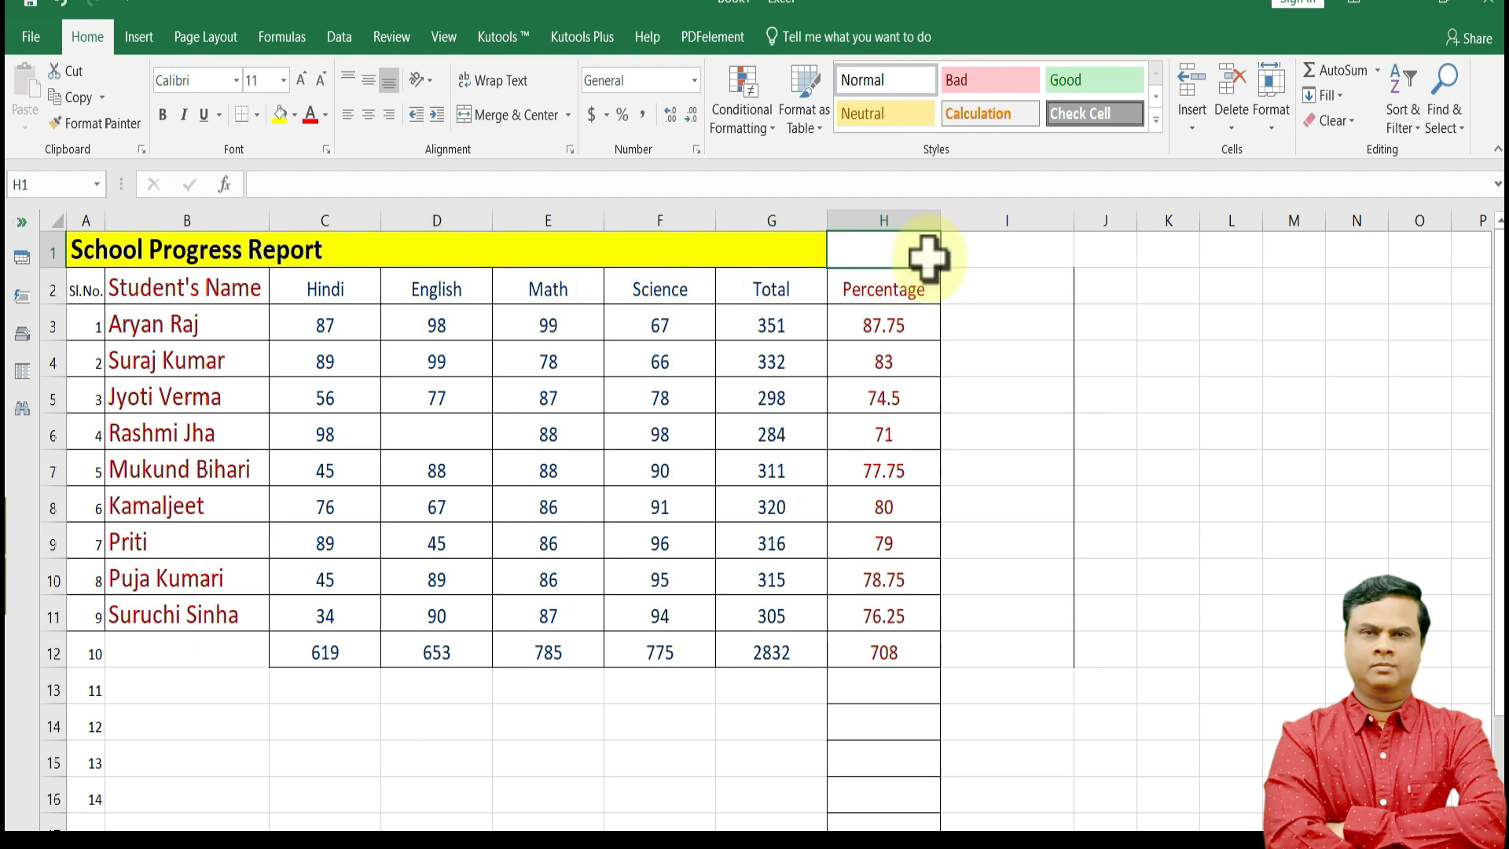
Merge and center the School Progress Report title across A1:H1 so it also spans the Percentage column.
left_click_drag(916, 246, 71, 246)
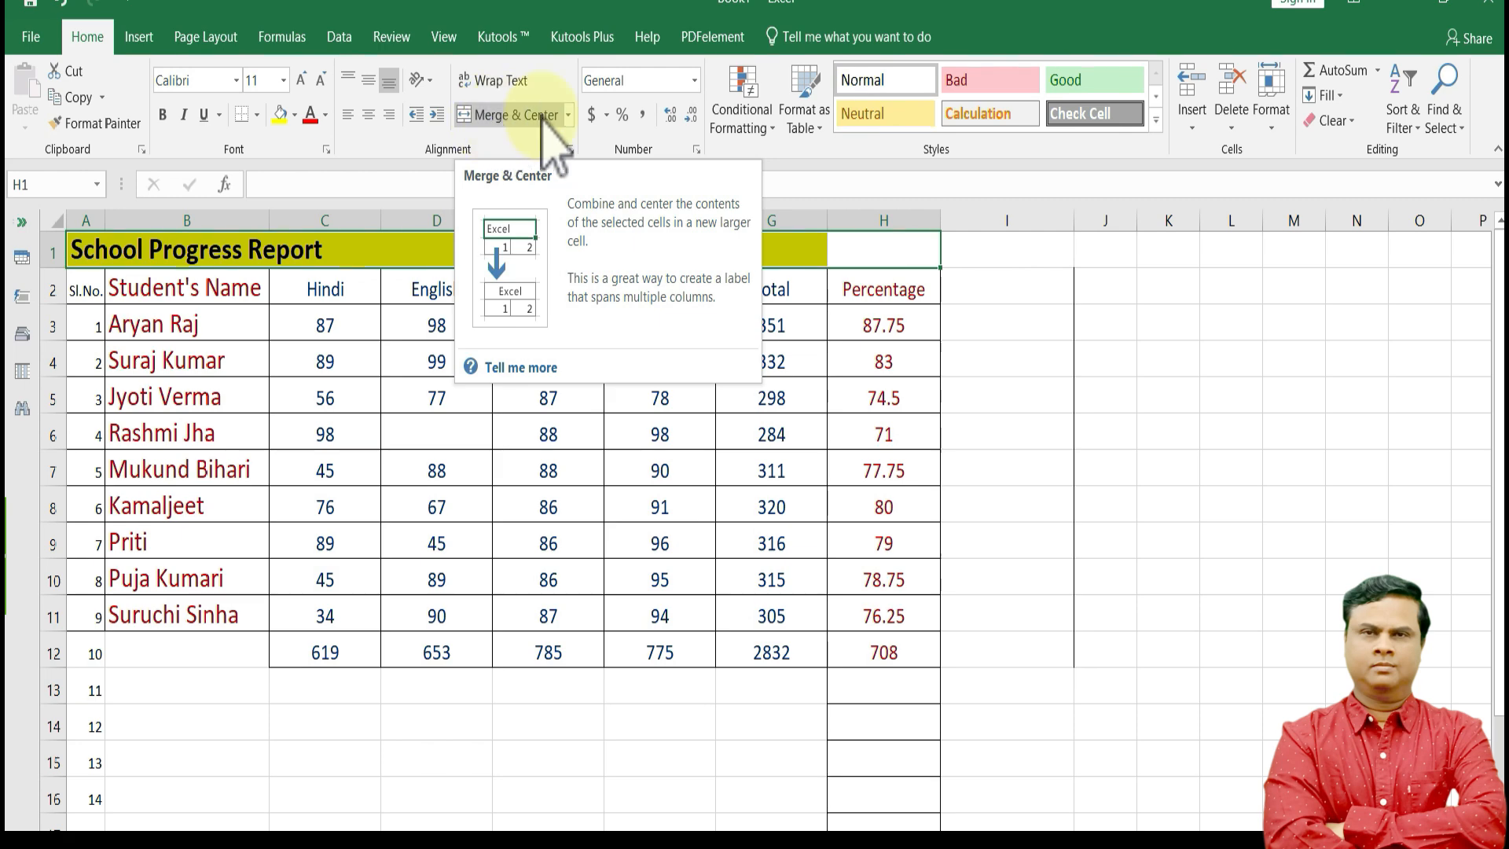
left_click(568, 115)
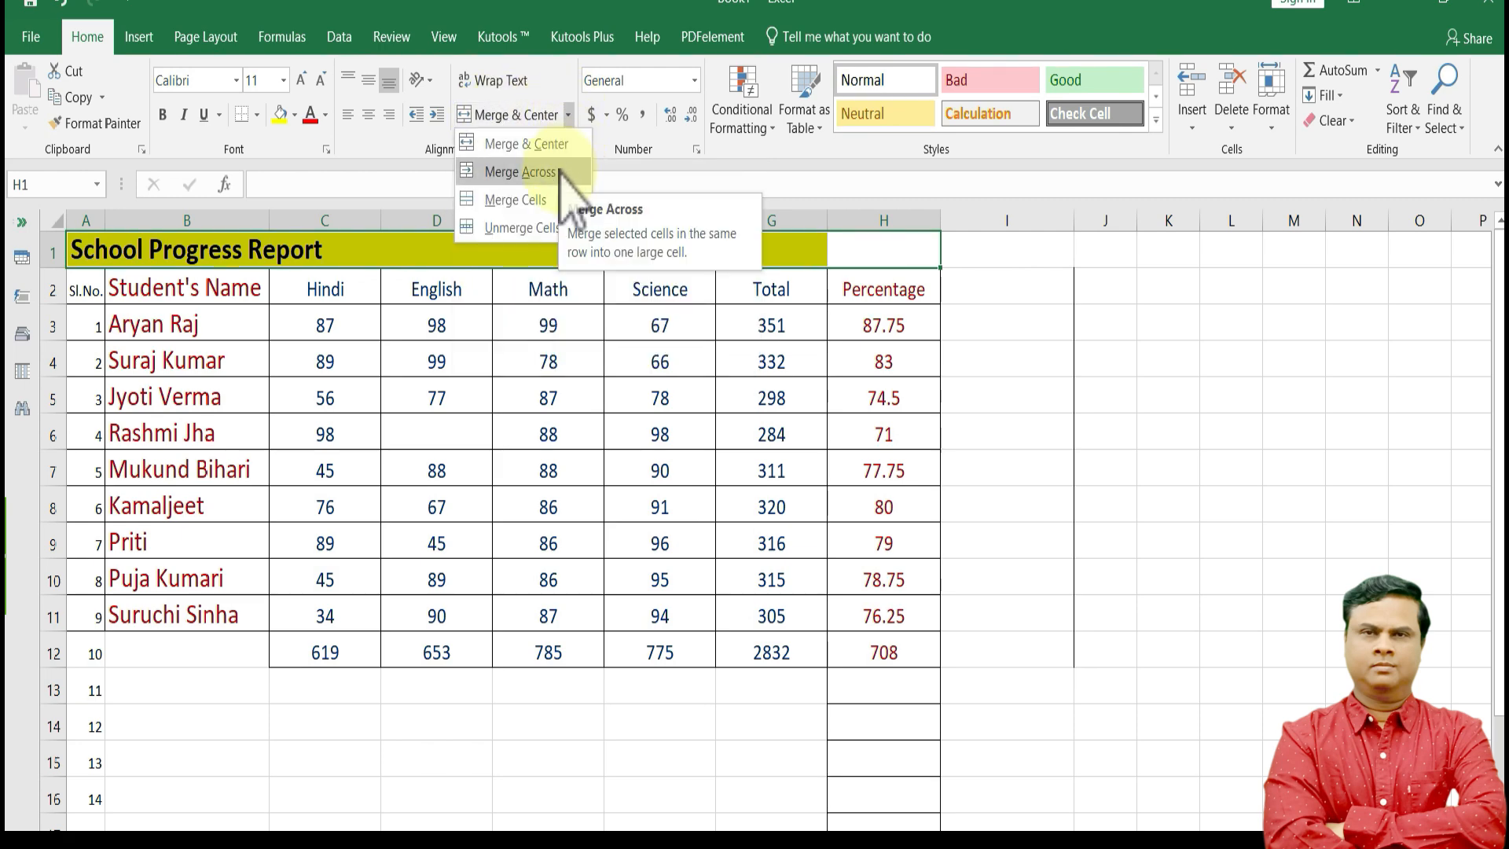
left_click(525, 144)
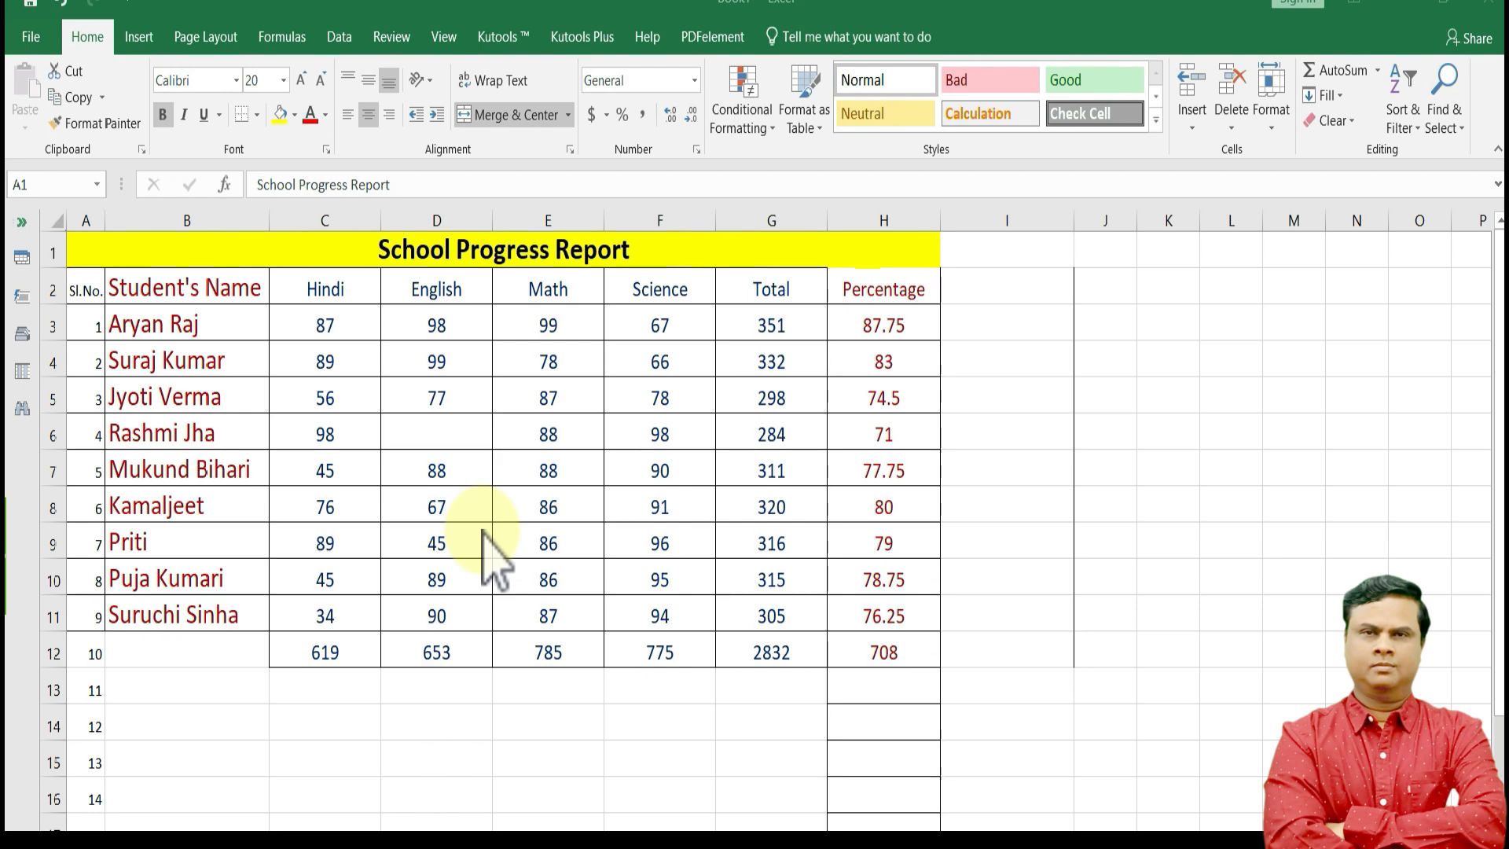
Unmerge the title range A1:H1 and merge and center it again.
left_click(503, 389)
left_click(498, 250)
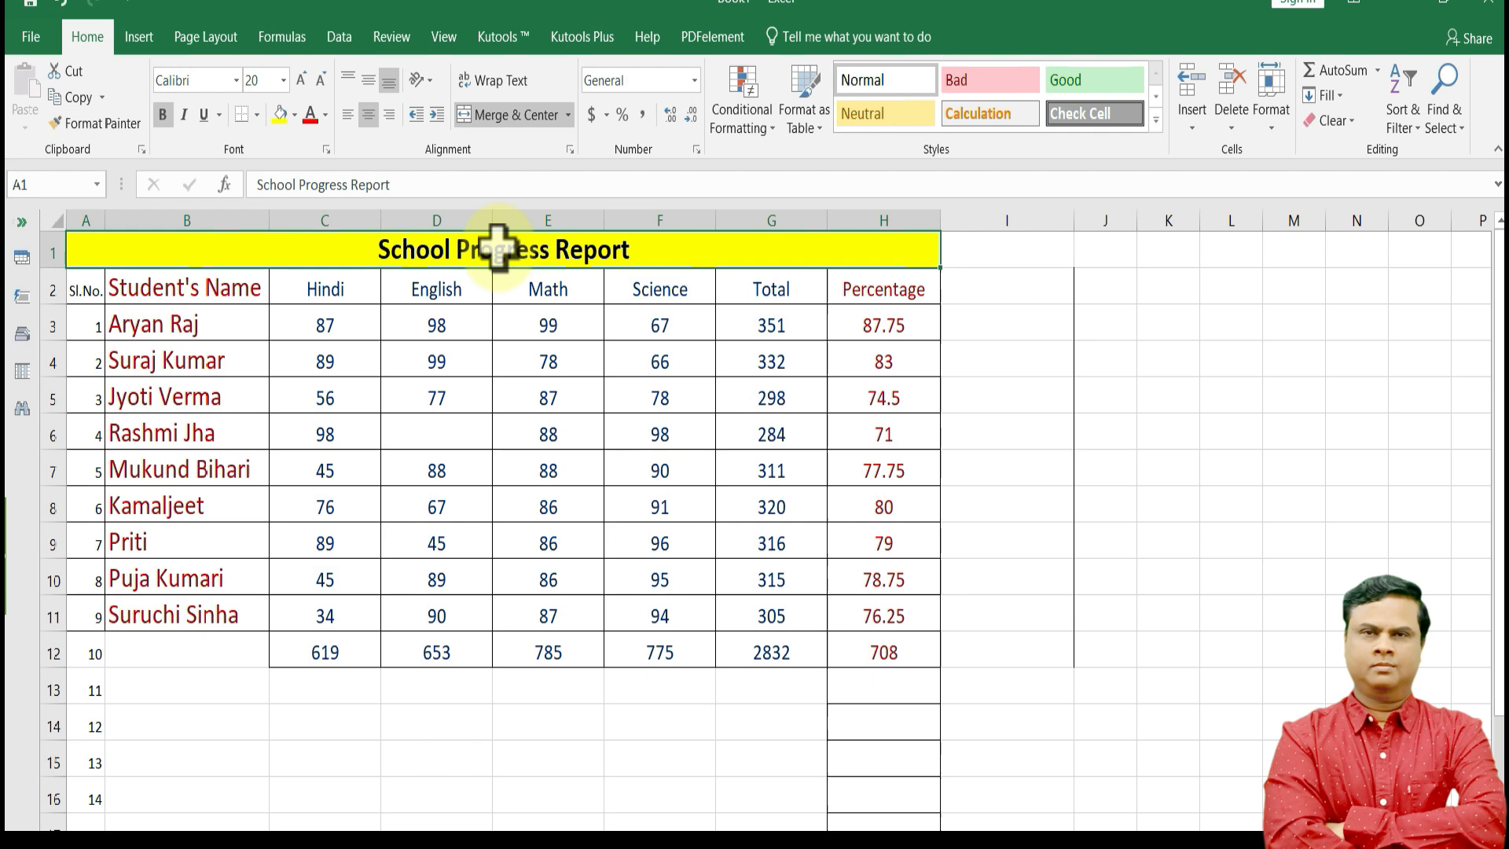
left_click(568, 117)
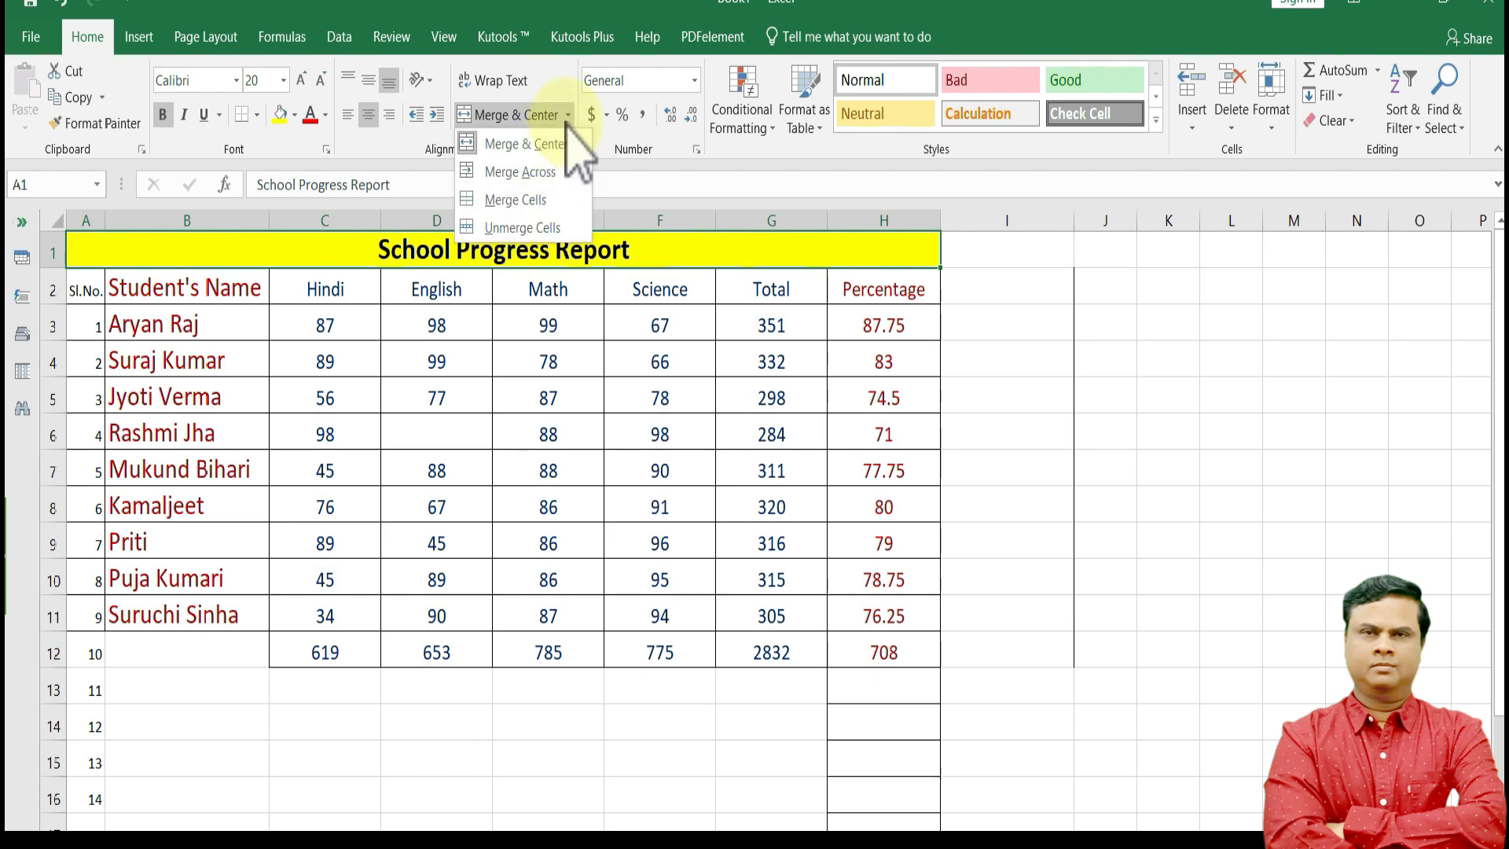
left_click(523, 227)
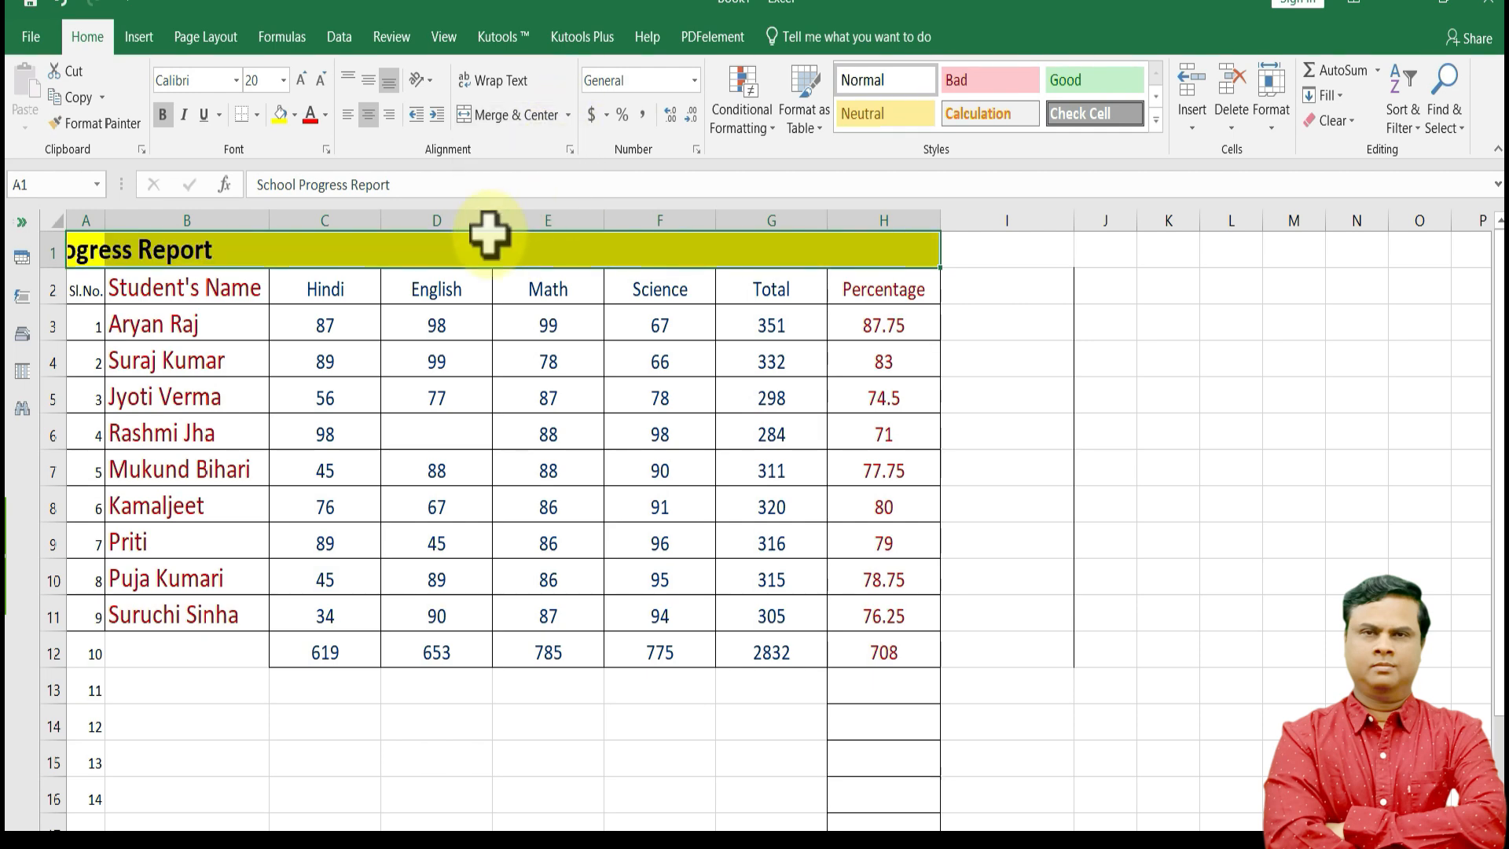
left_click(219, 393)
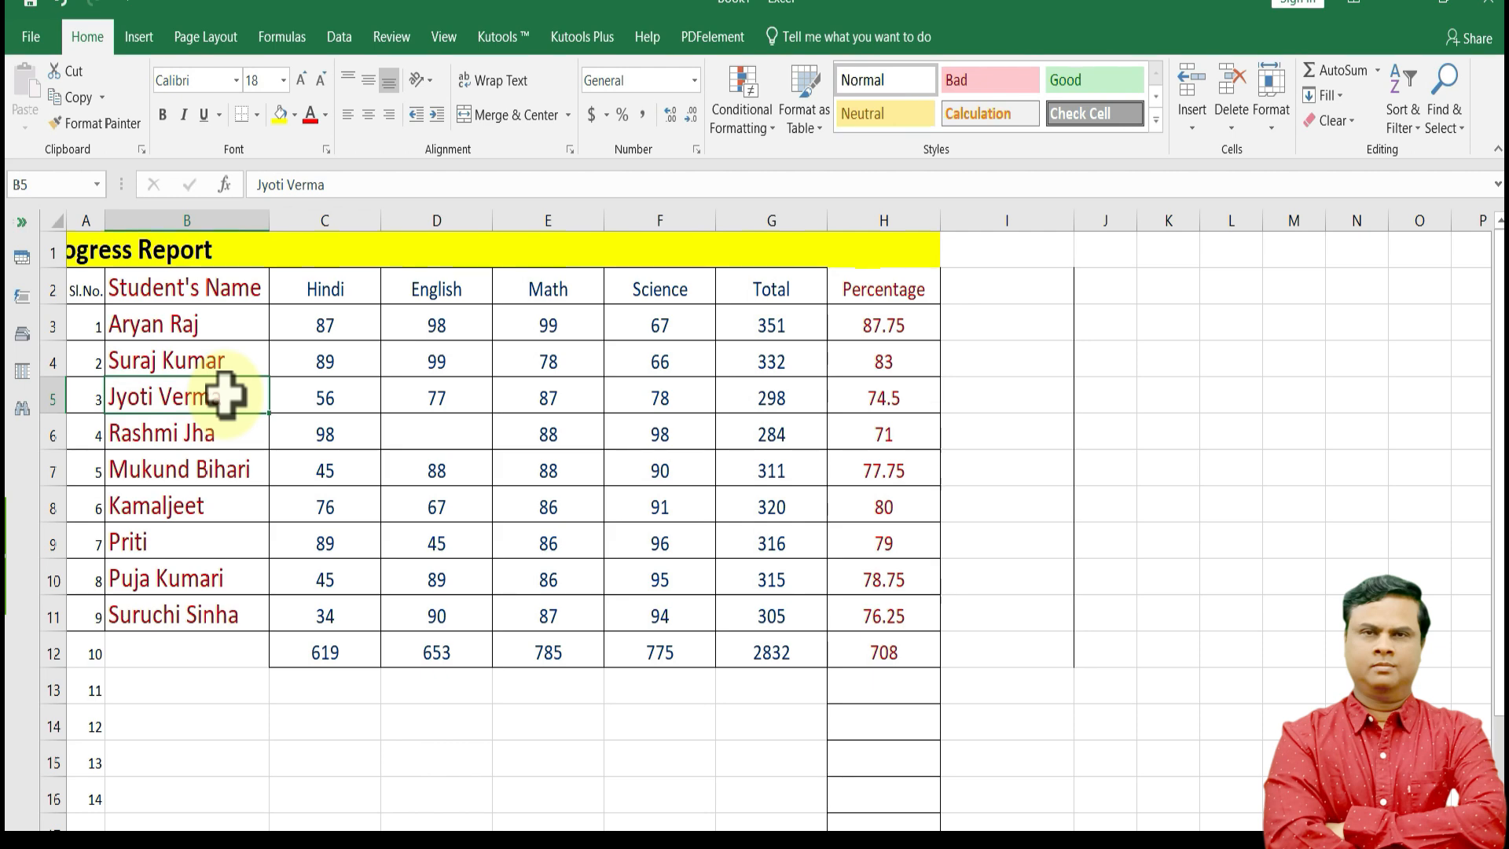
left_click_drag(81, 243, 904, 246)
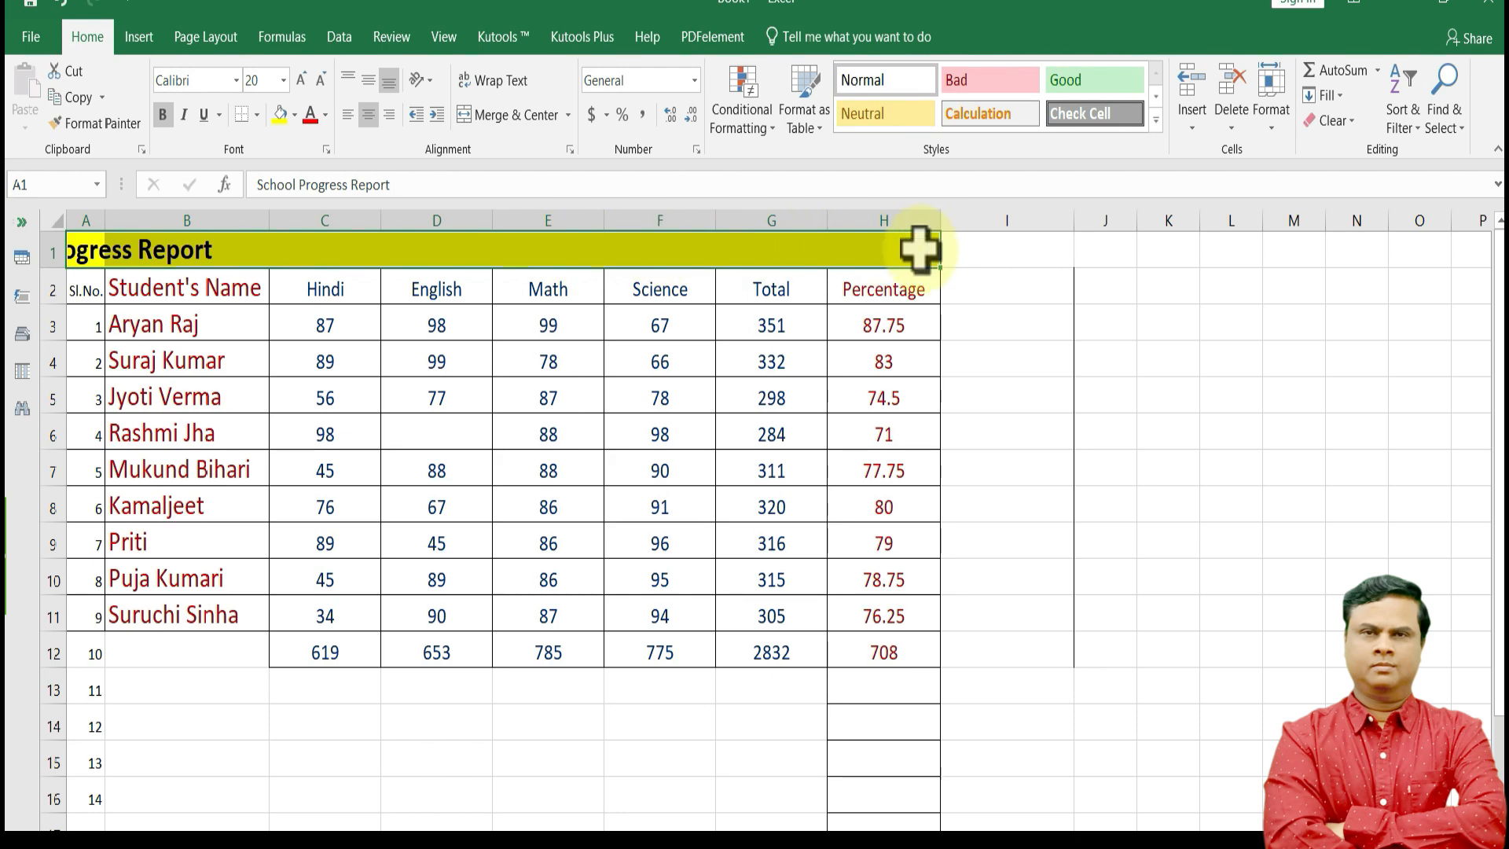
left_click(482, 115)
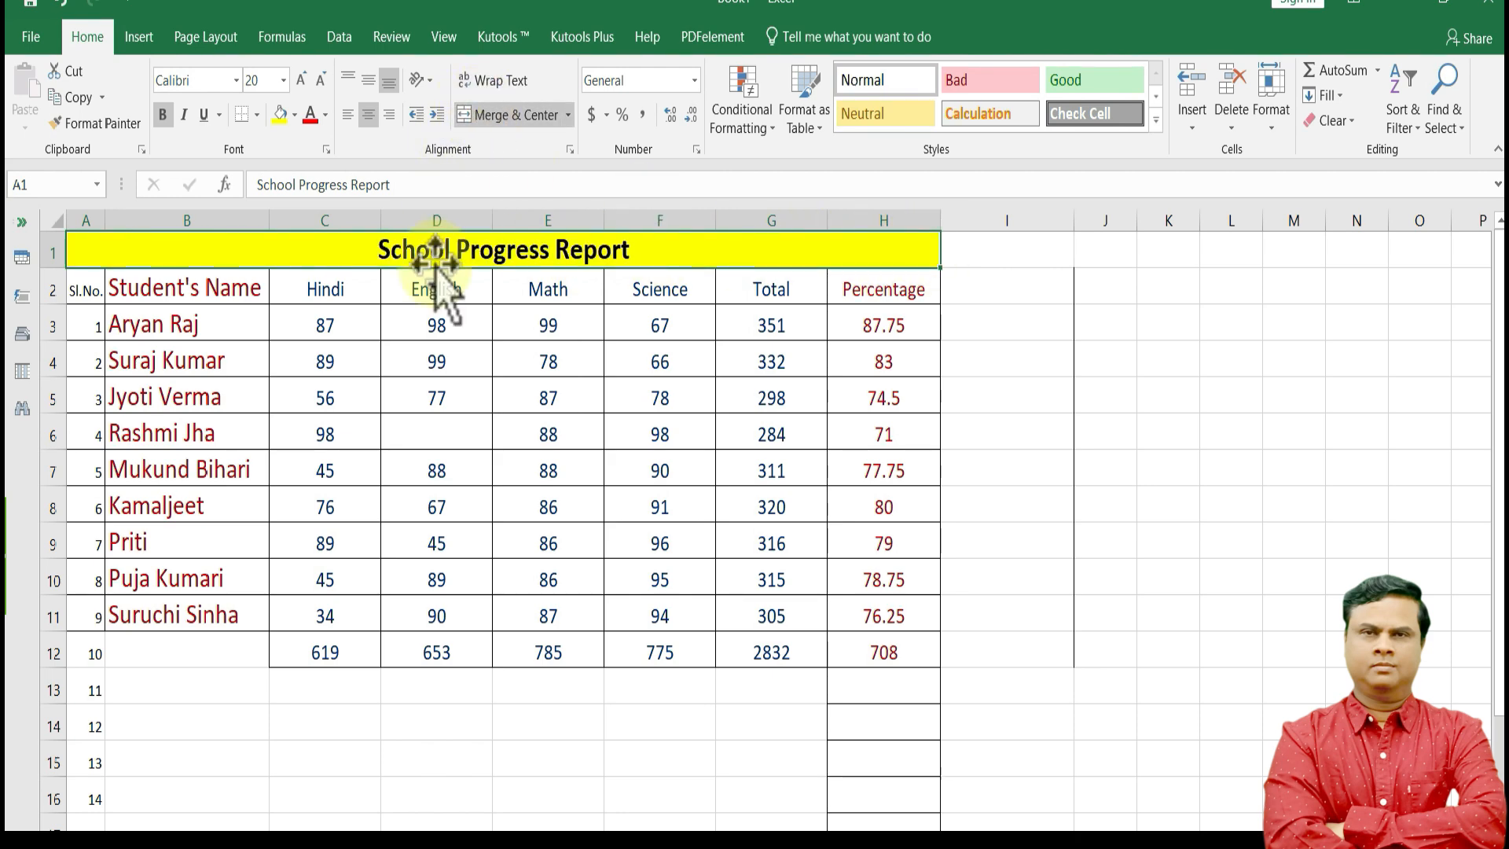
Increase the title's font size to 26 and make row 1 taller to fit it.
left_click(302, 81)
left_click(302, 81)
left_click(301, 81)
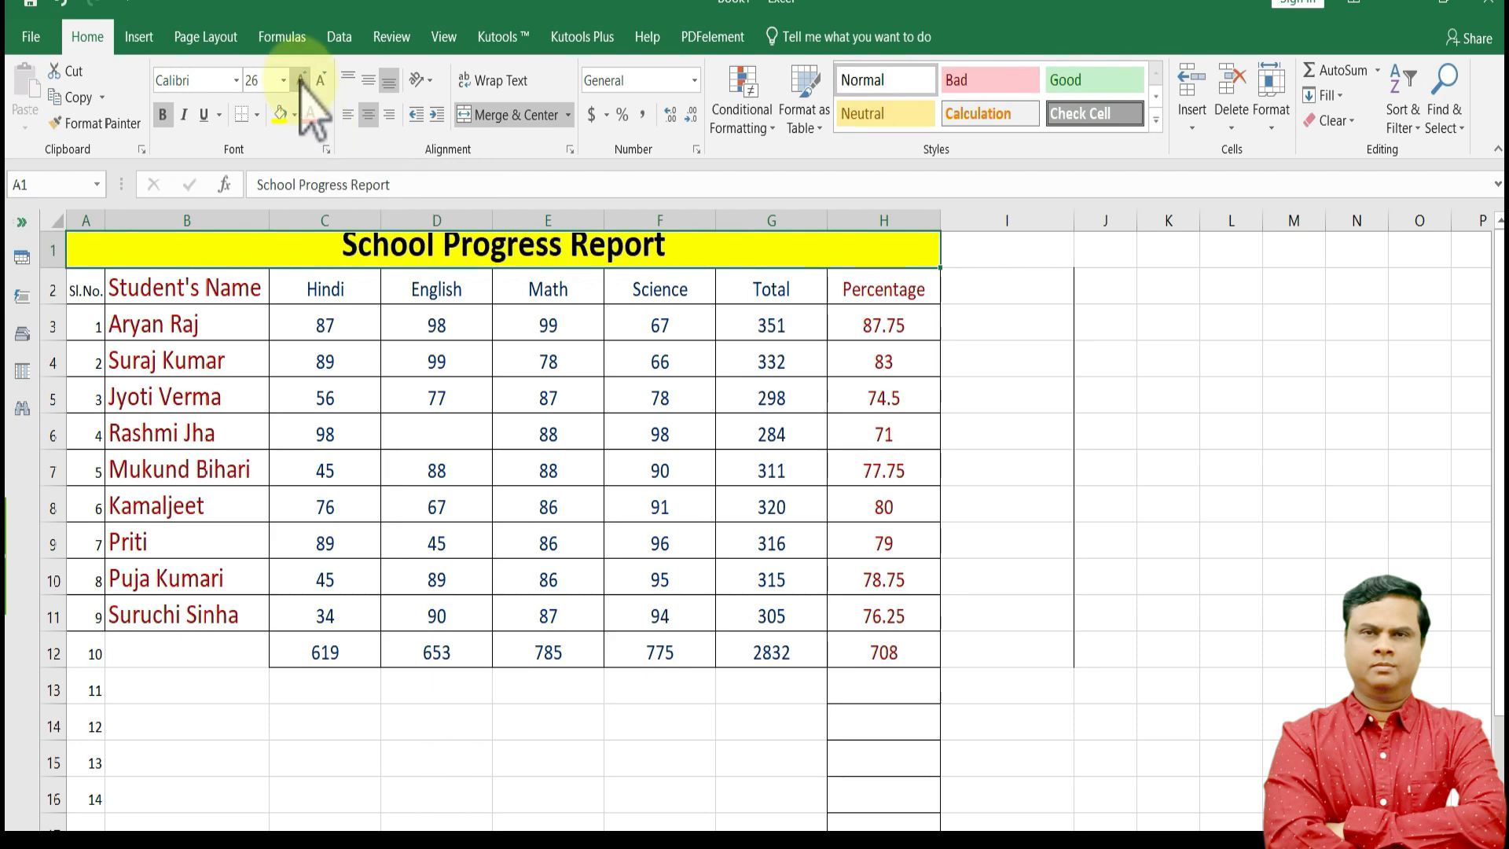
left_click_drag(63, 268, 61, 279)
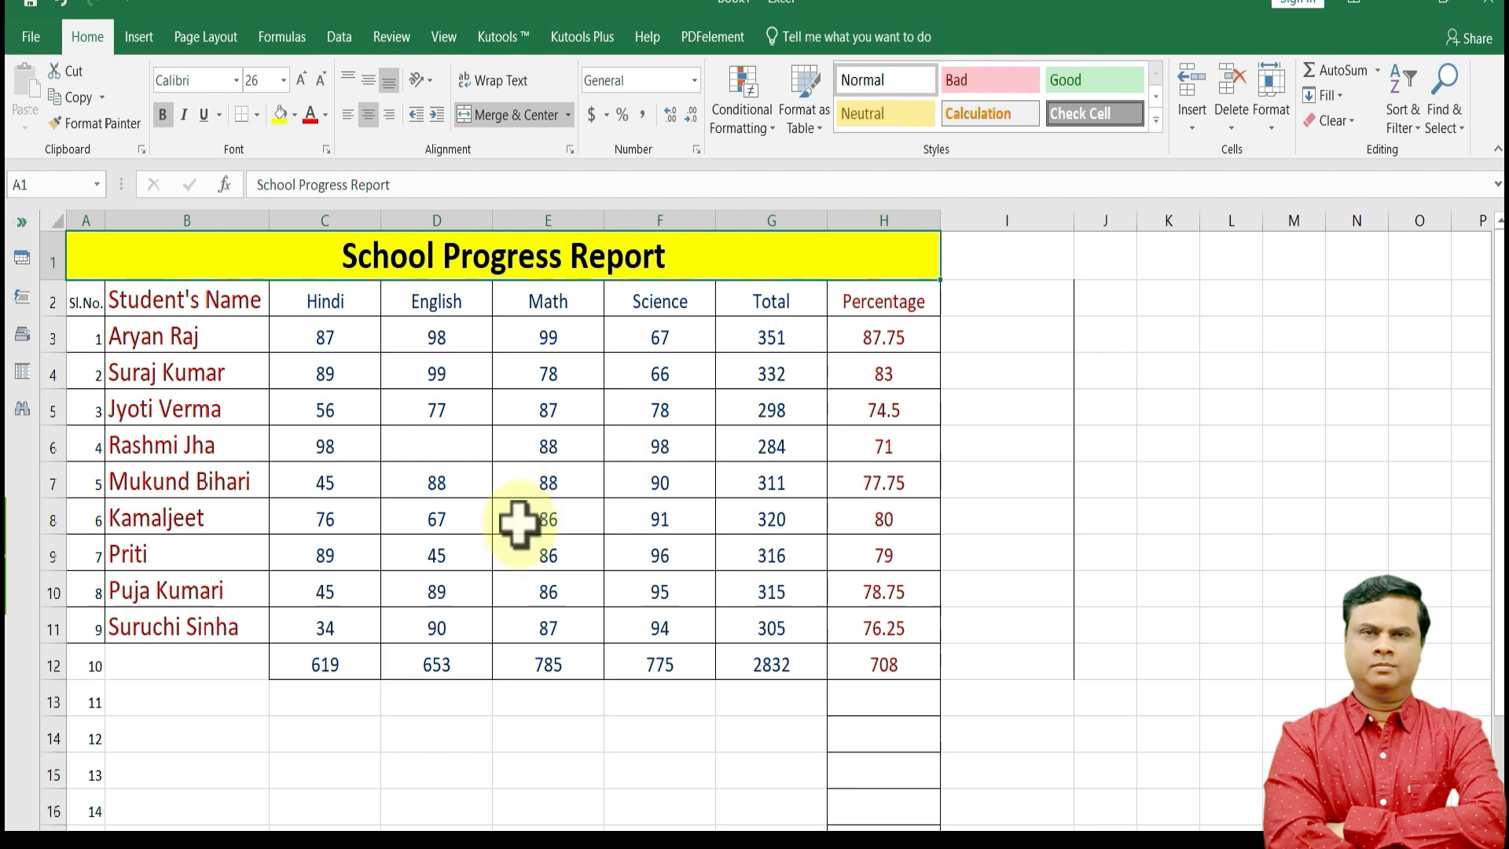
left_click(480, 512)
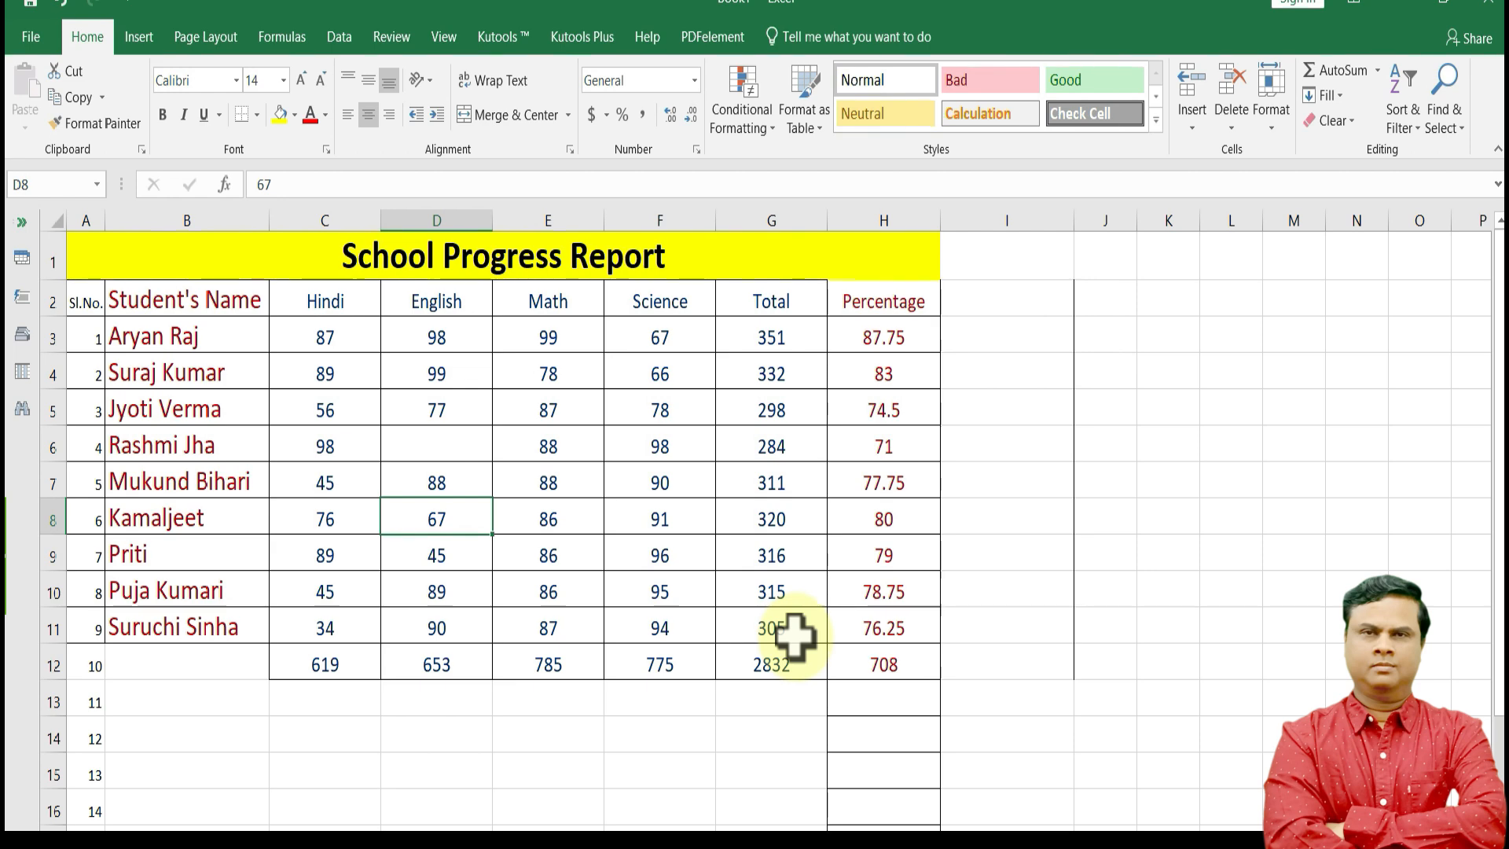
Examine the formulas in the Percentage column between H3 and H11.
left_click(894, 336)
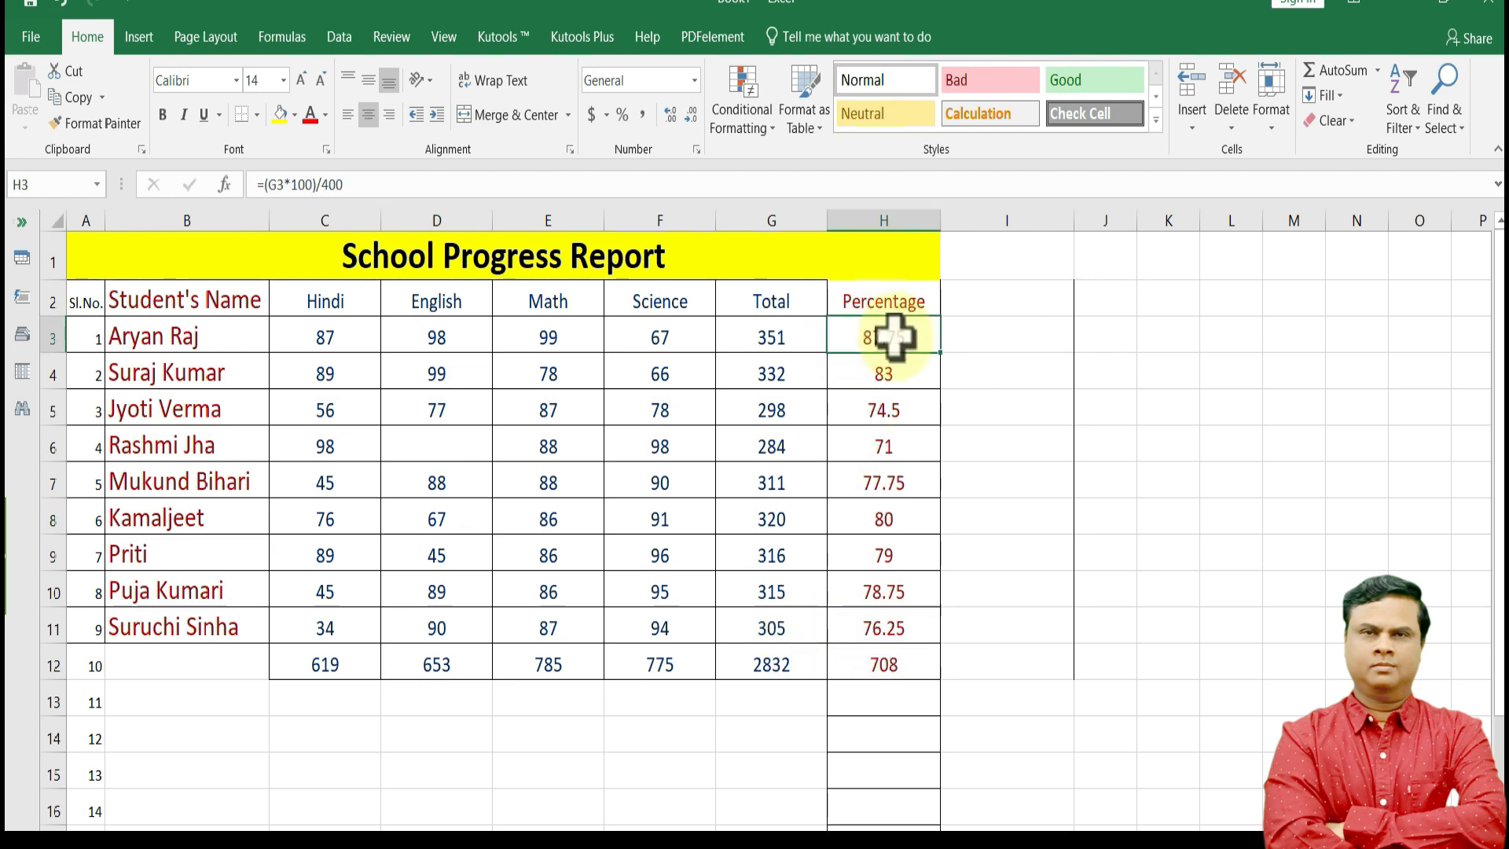
left_click(875, 376)
left_click(871, 407)
left_click(868, 452)
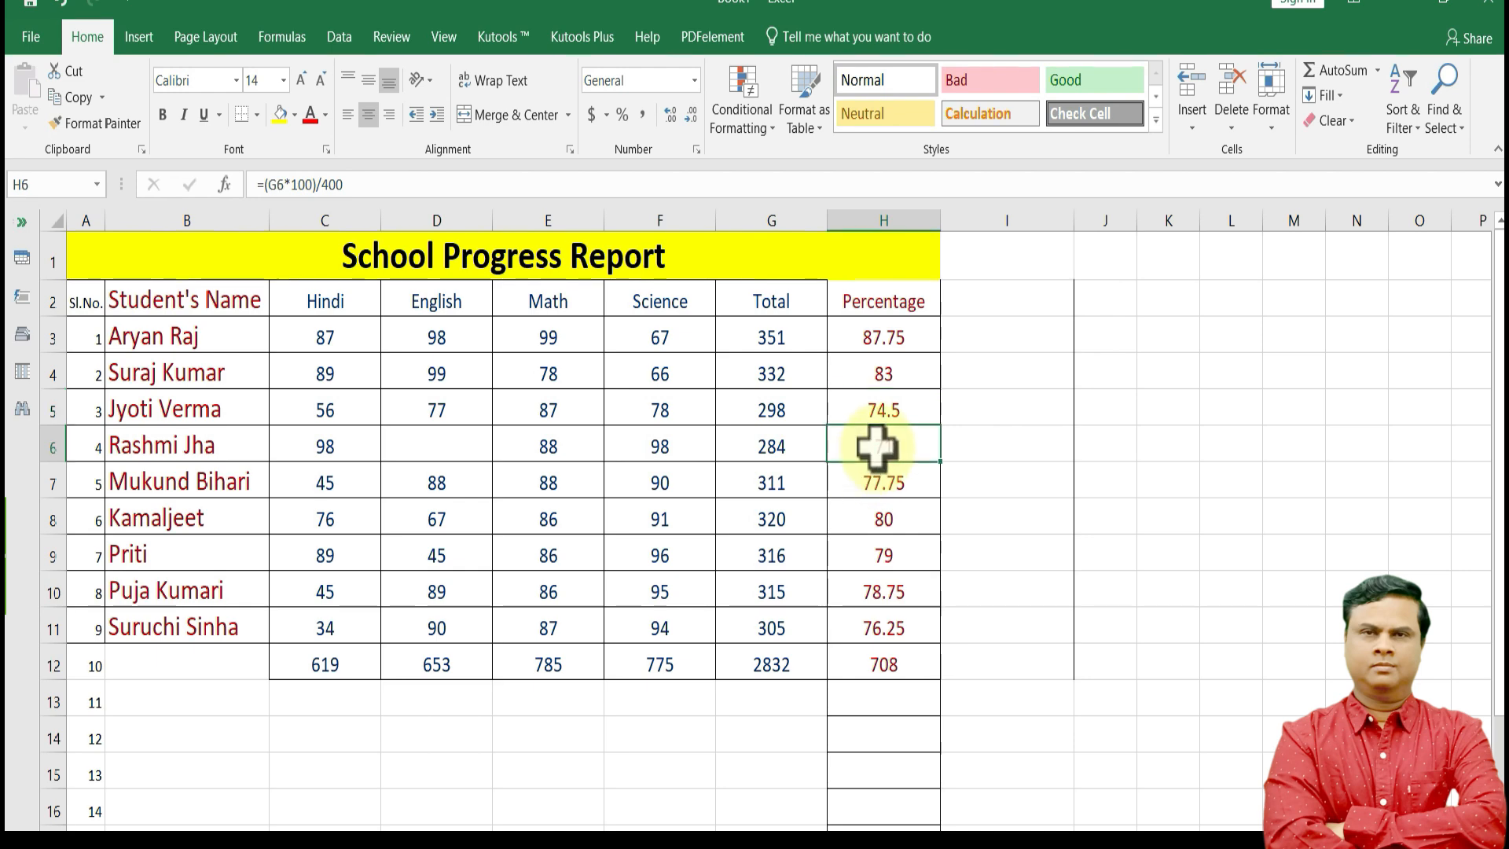
left_click(872, 478)
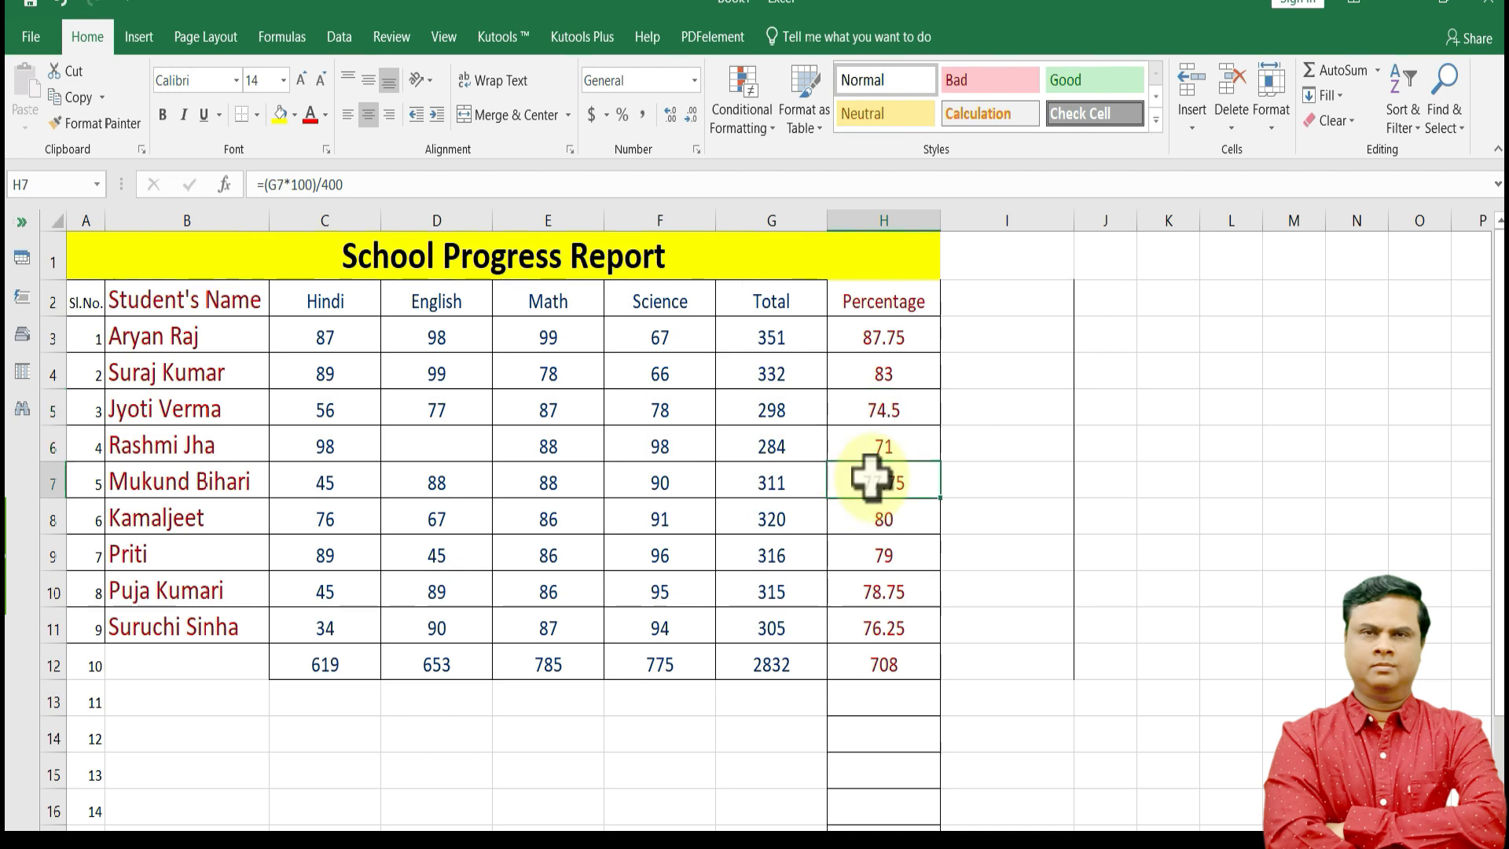
left_click(871, 522)
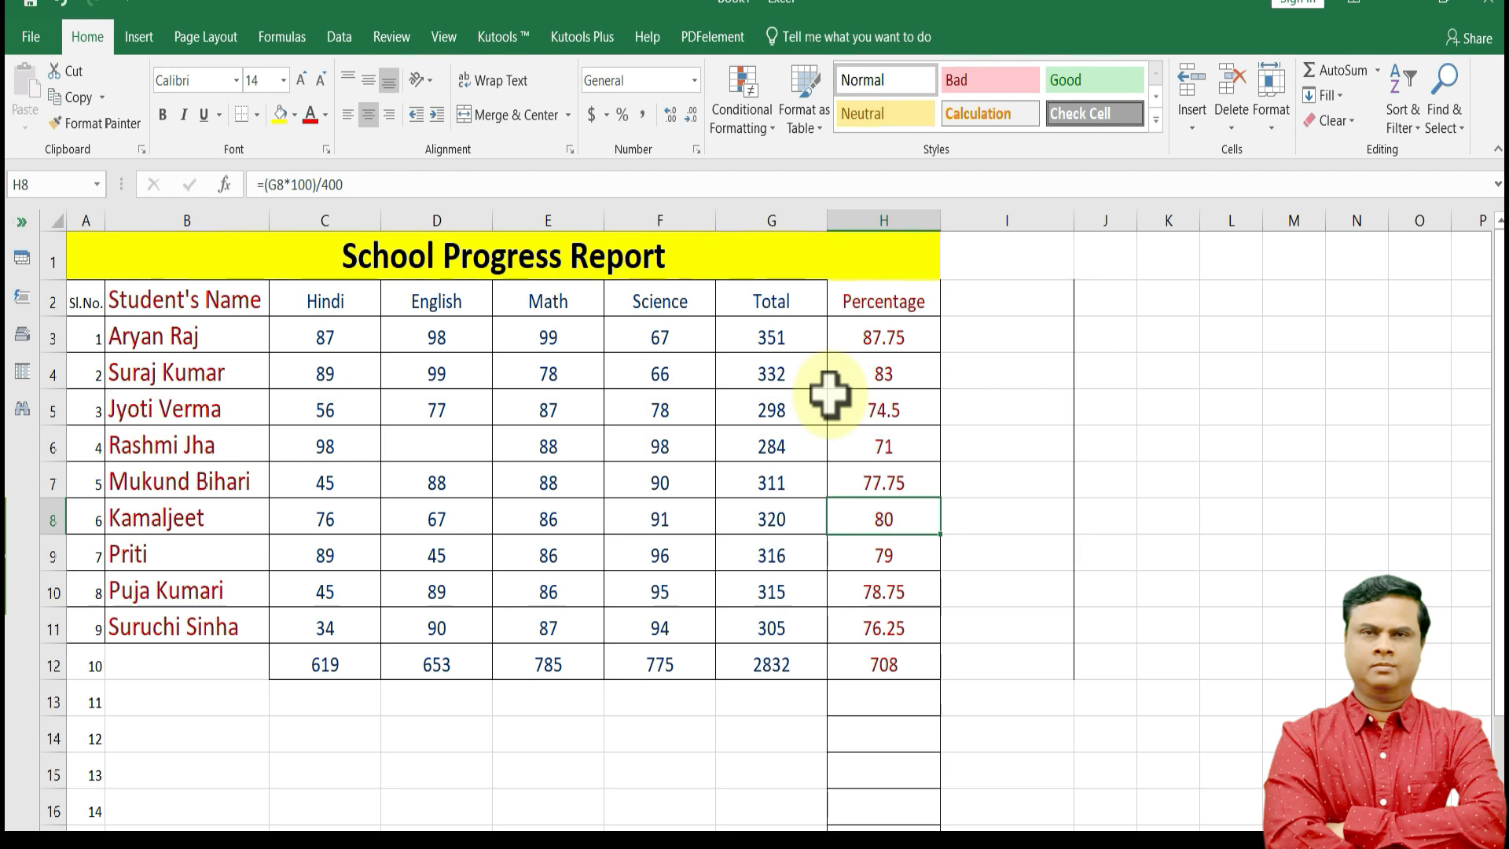
left_click(430, 379)
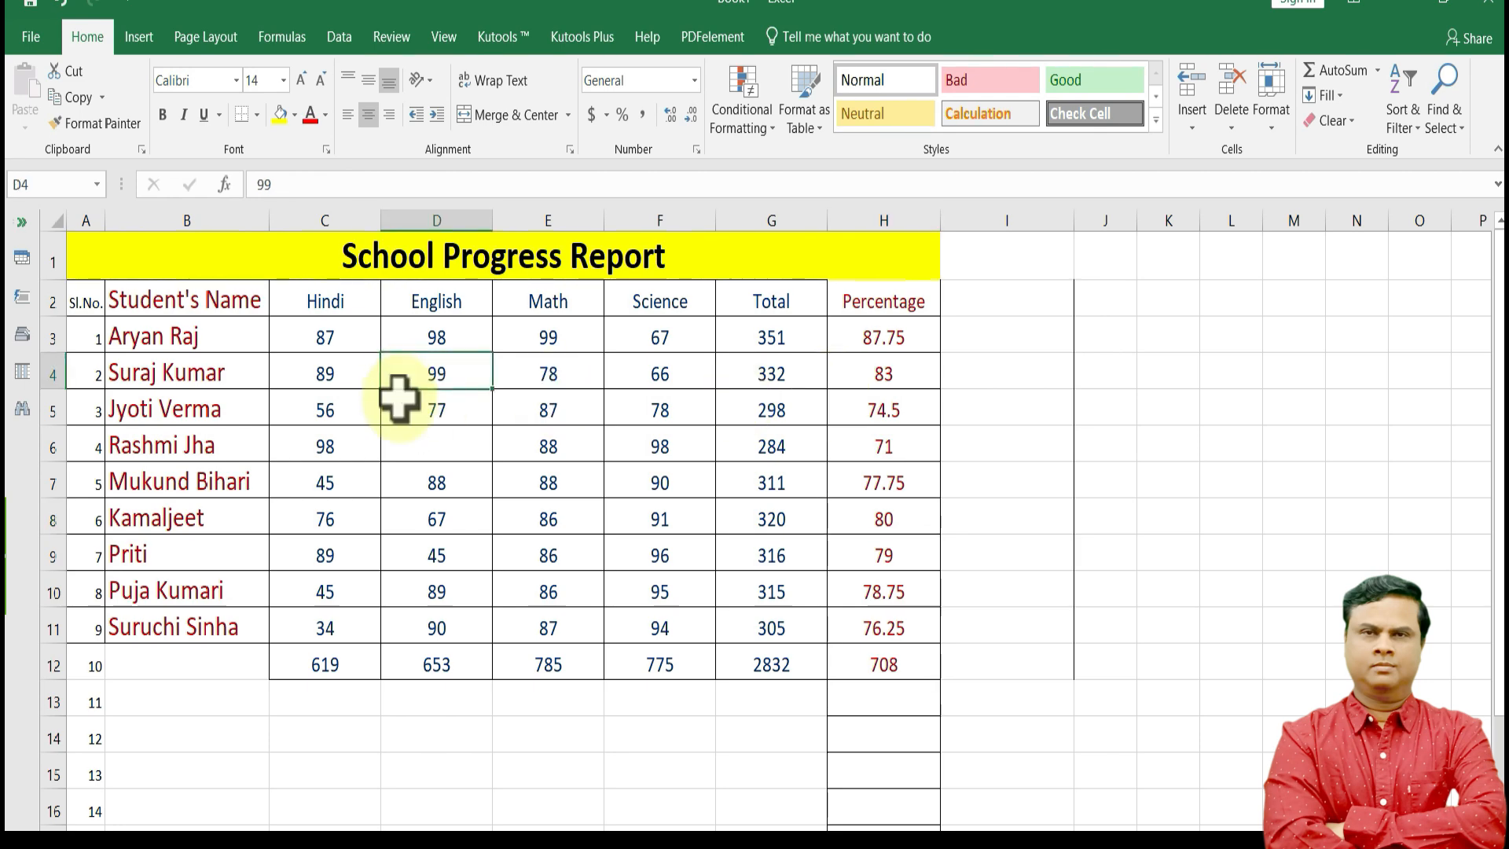
left_click(873, 338)
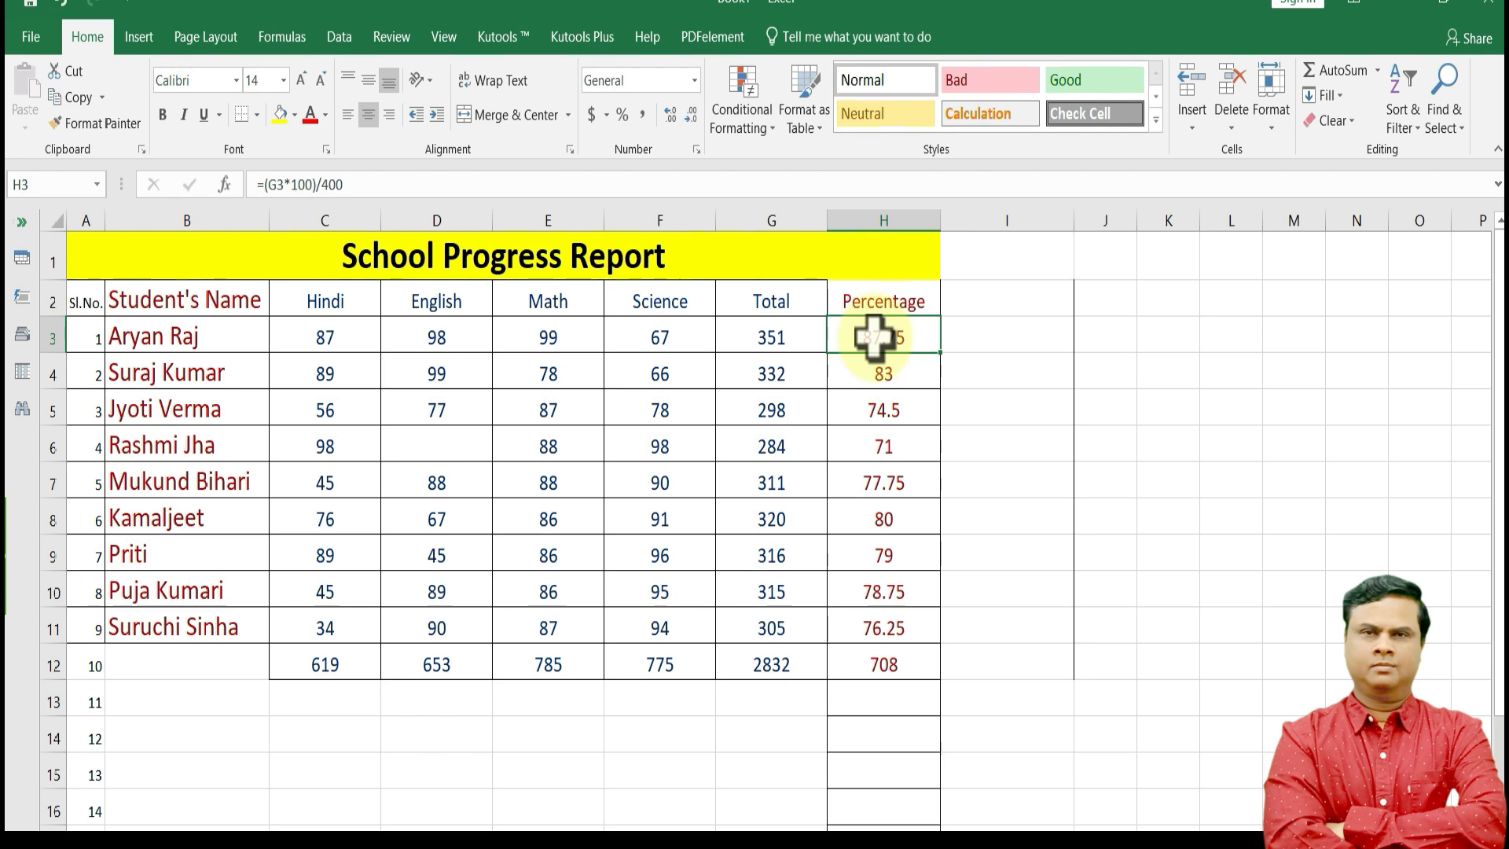
left_click(869, 626)
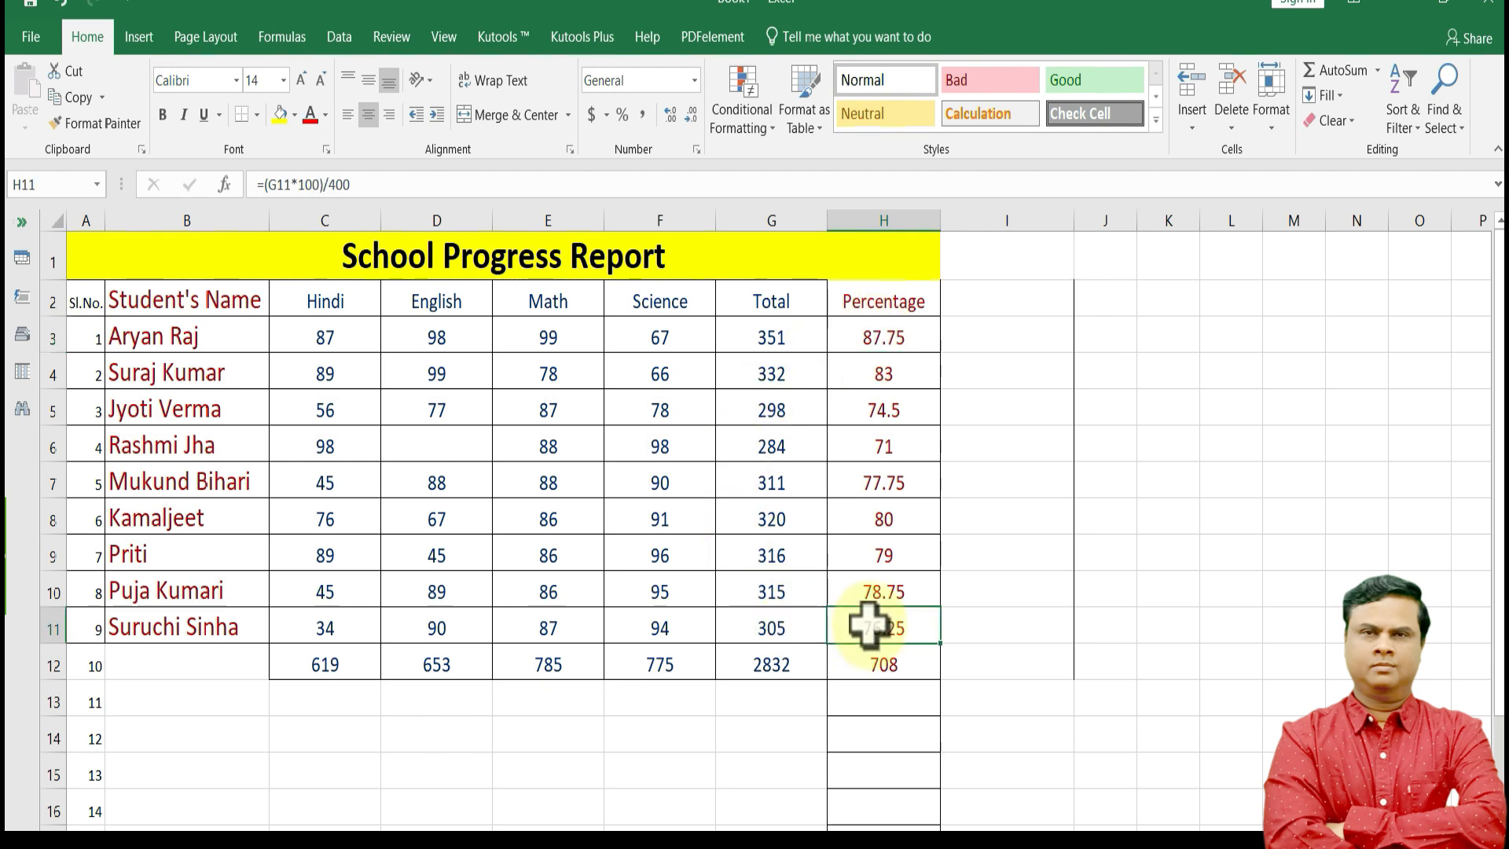
Clear the column totals in C12:H12 below the student marks.
left_click_drag(327, 663, 904, 672)
key("Delete")
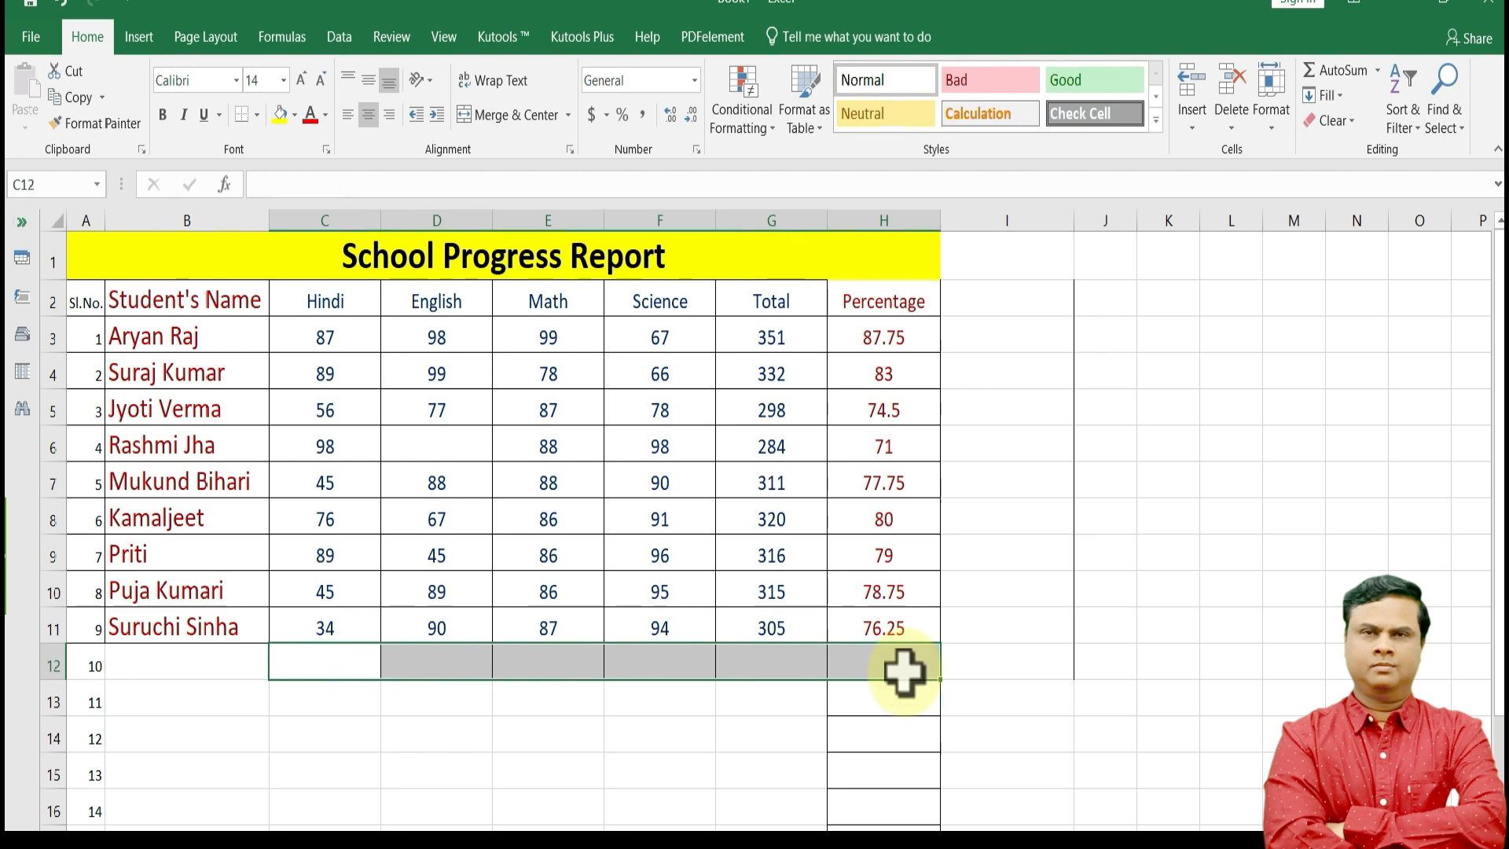
left_click(882, 601)
left_click(885, 621)
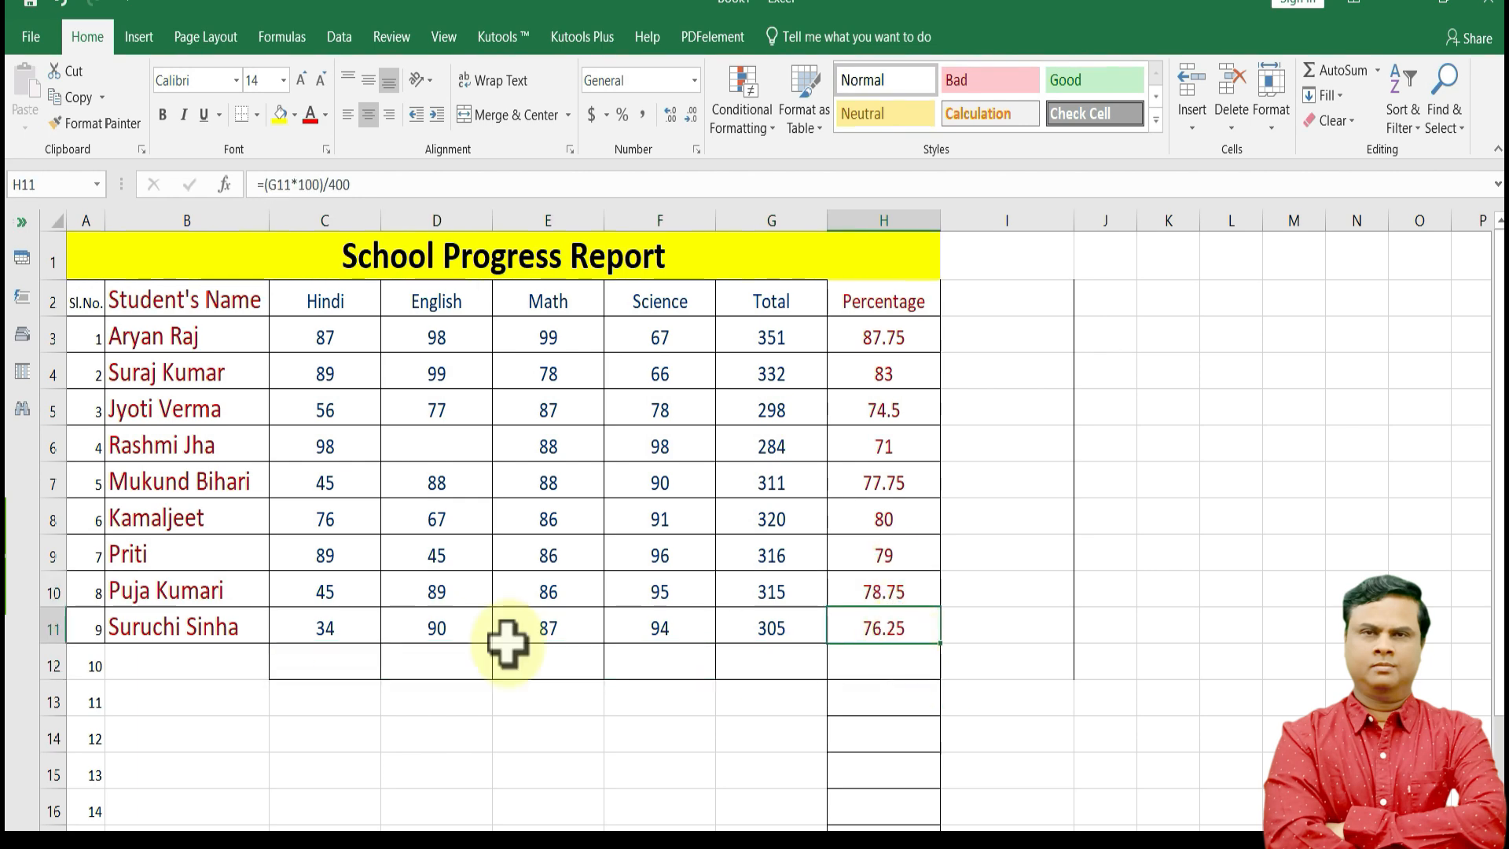
Select the marks table with its headers, from Student's Name to the last percentage, B2:H11.
left_click(331, 576)
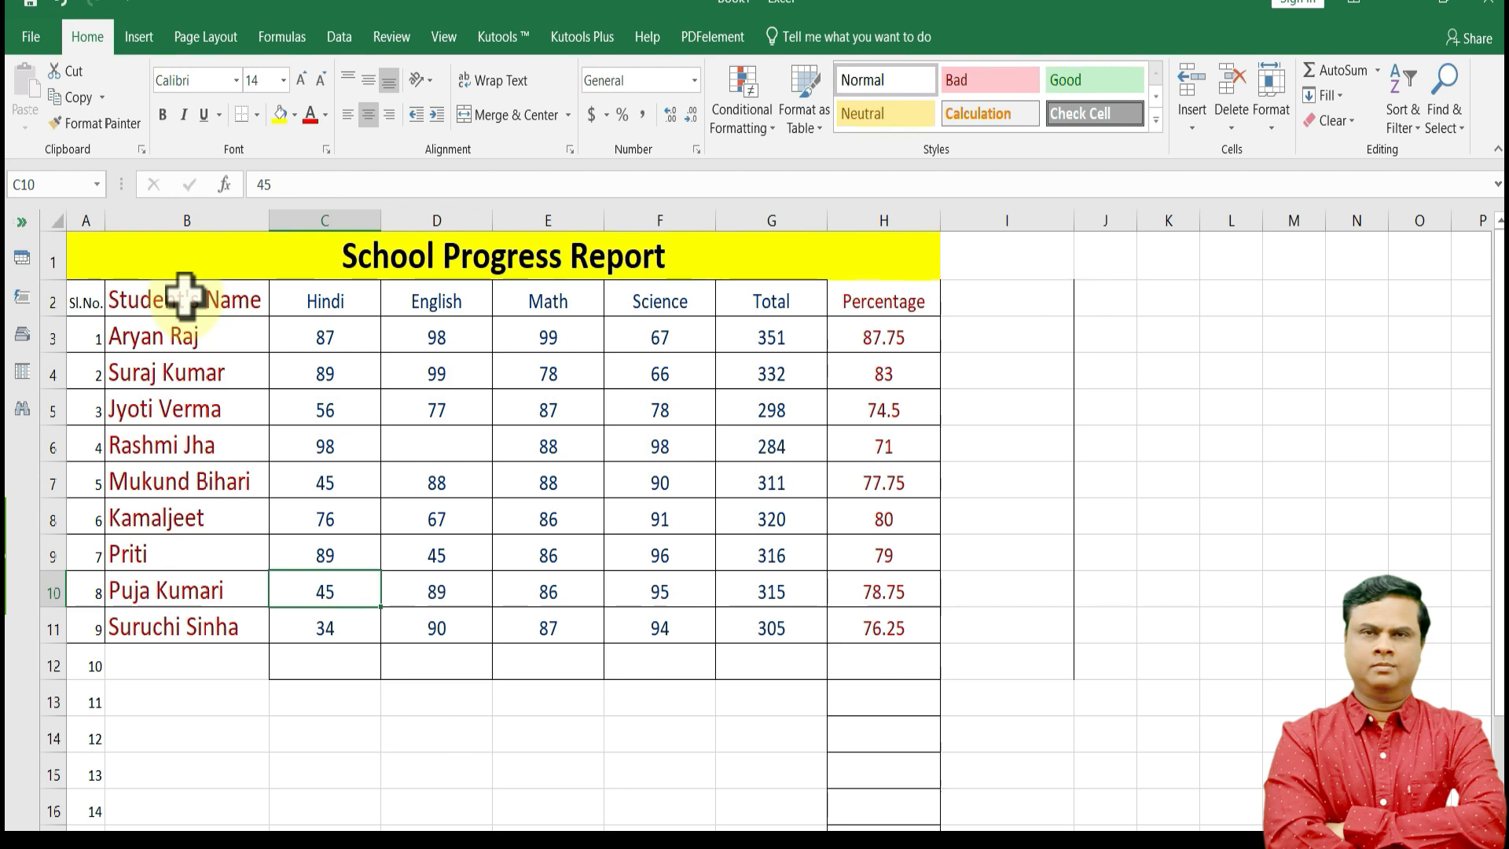
left_click_drag(185, 297, 884, 633)
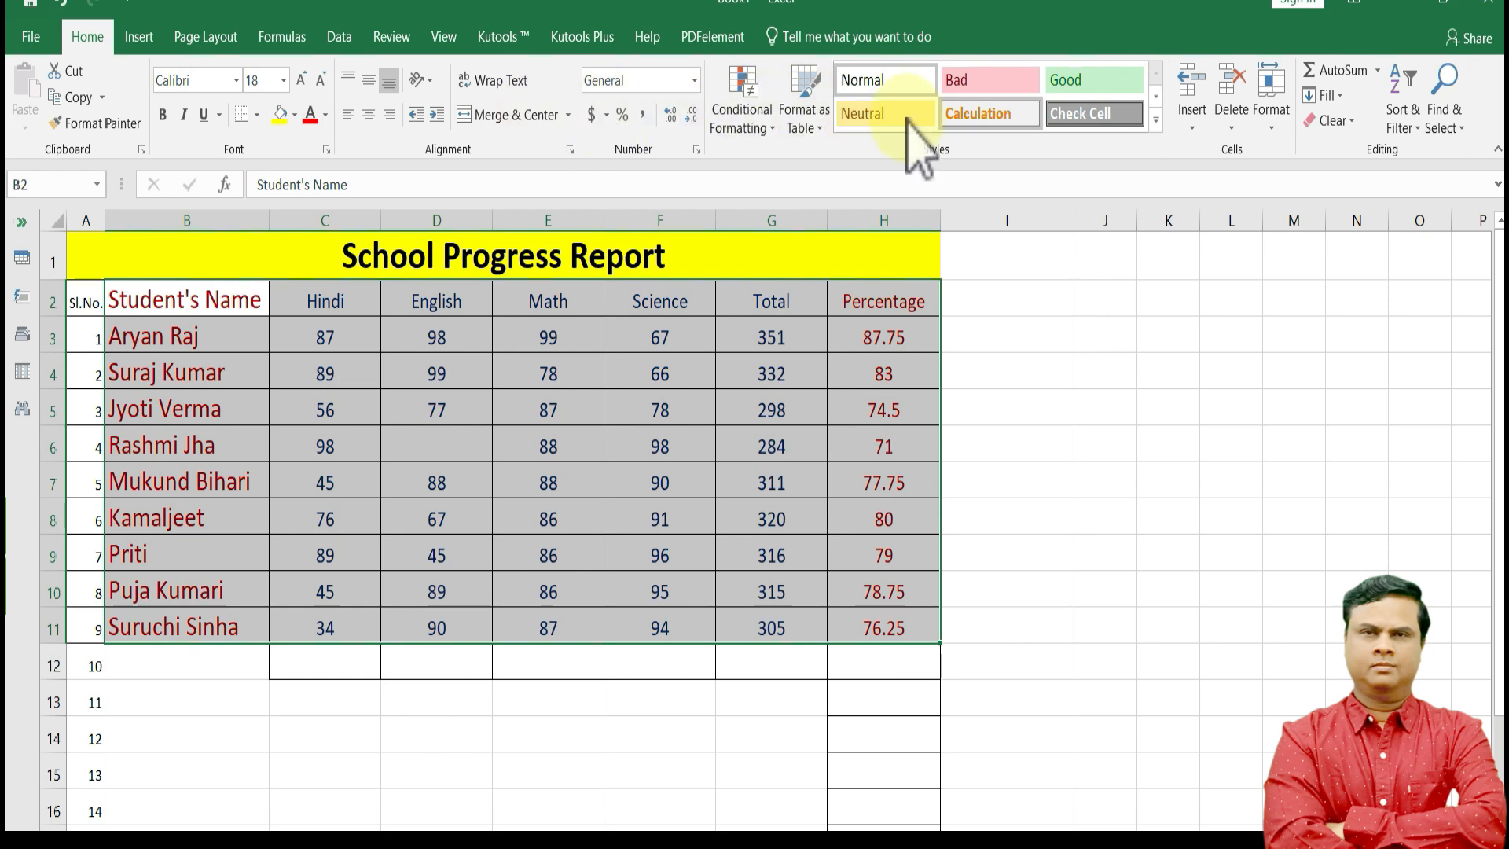
left_click(1403, 122)
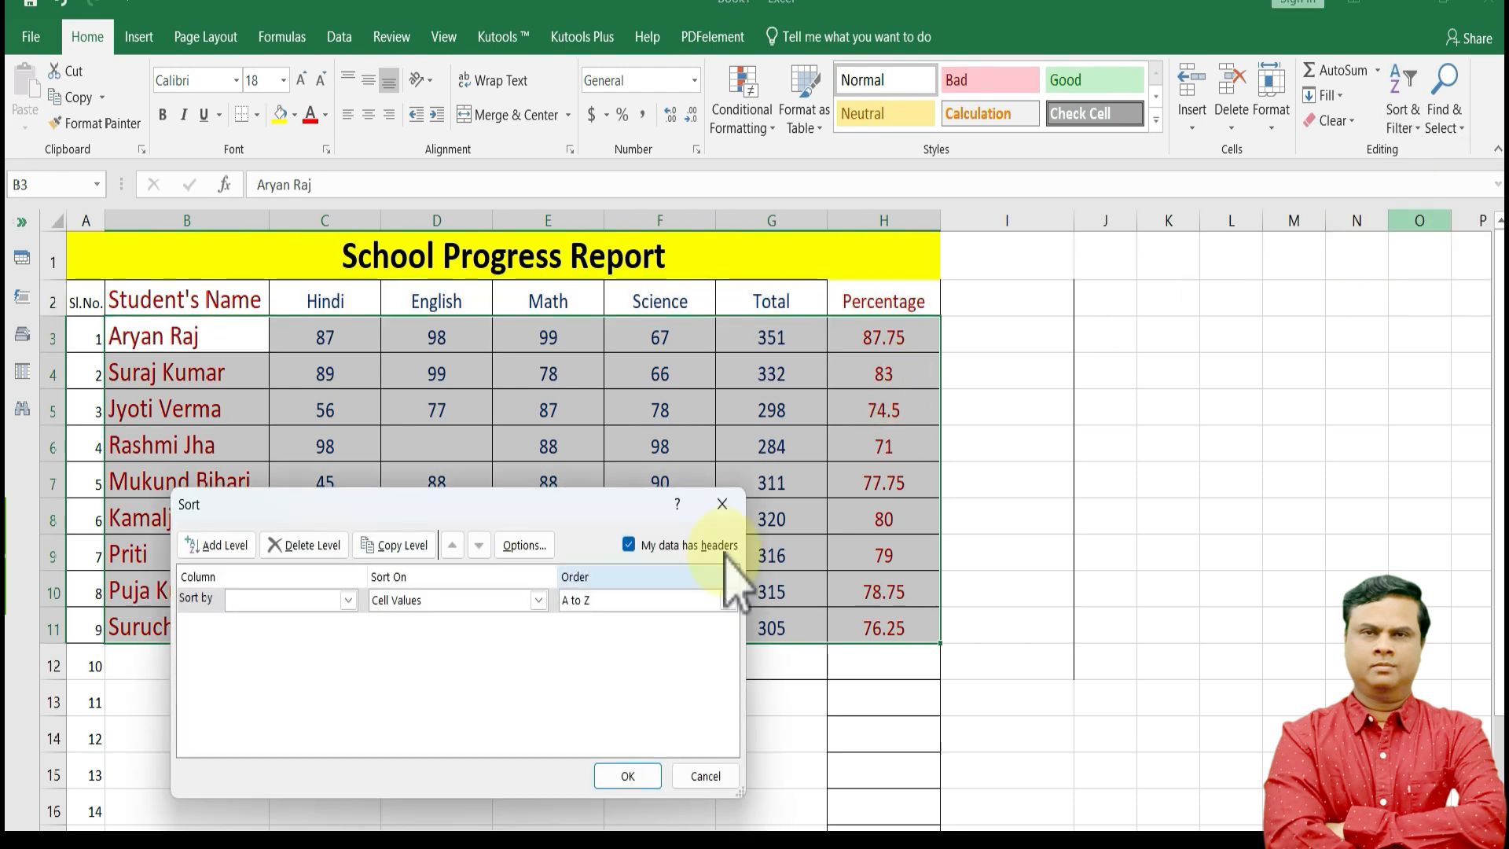
left_click_drag(458, 508, 591, 482)
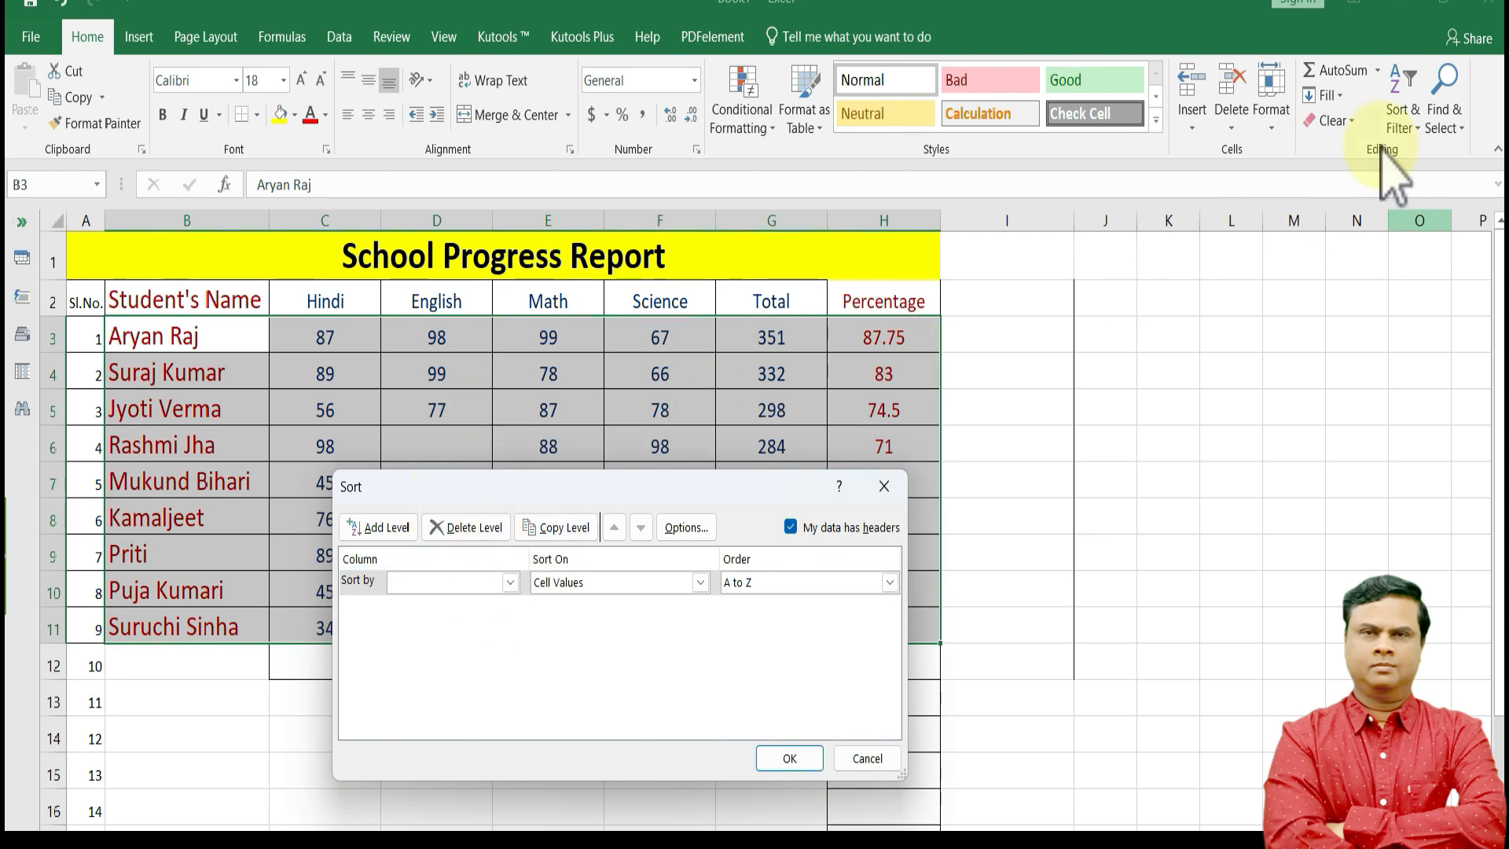
left_click(868, 758)
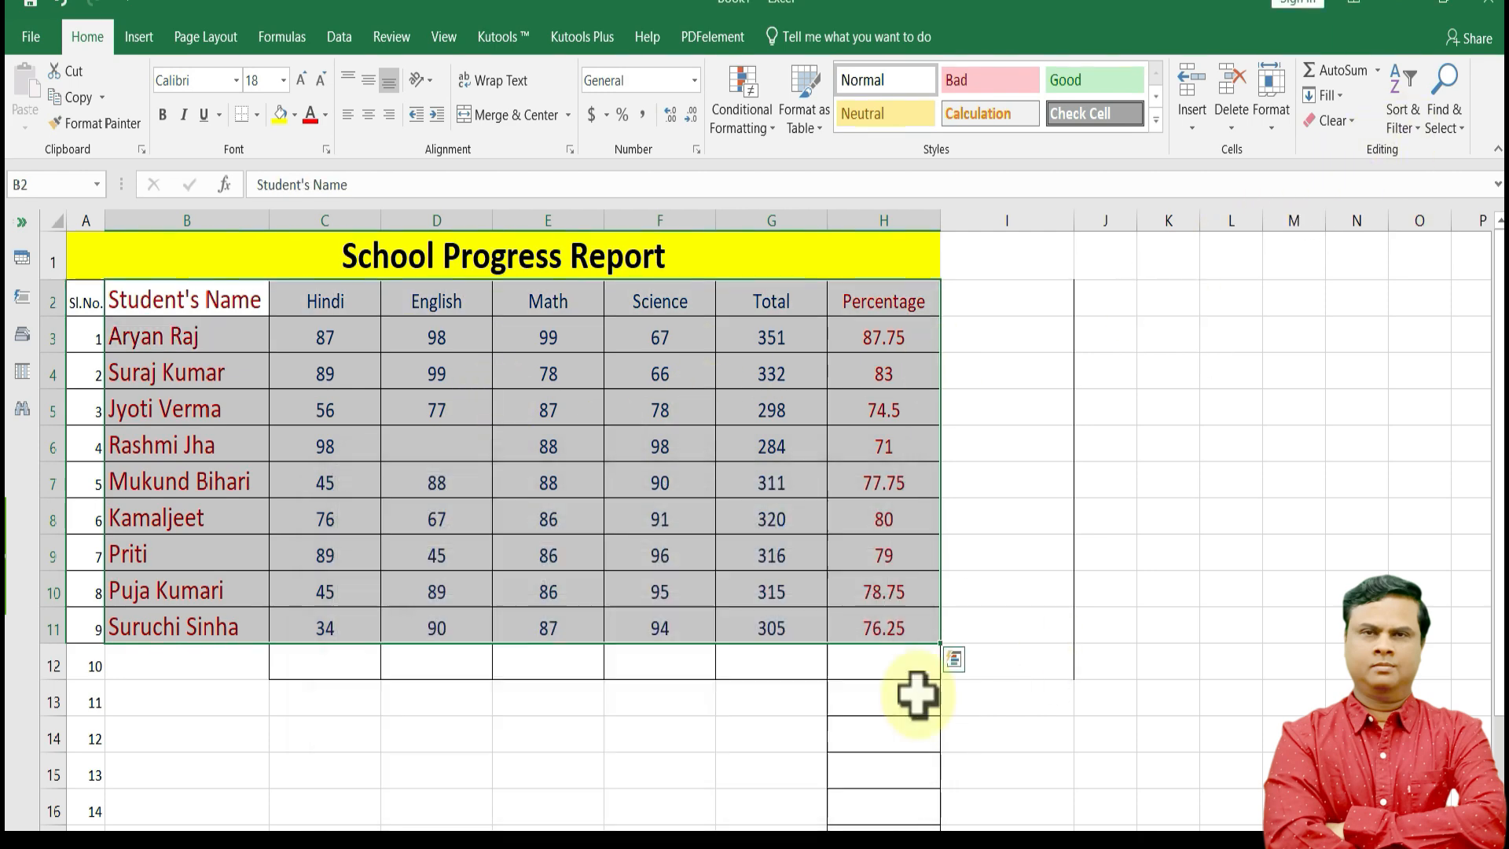
Custom-sort the selected marks table by Percentage on cell values, from largest to smallest.
left_click(1403, 128)
left_click(1399, 209)
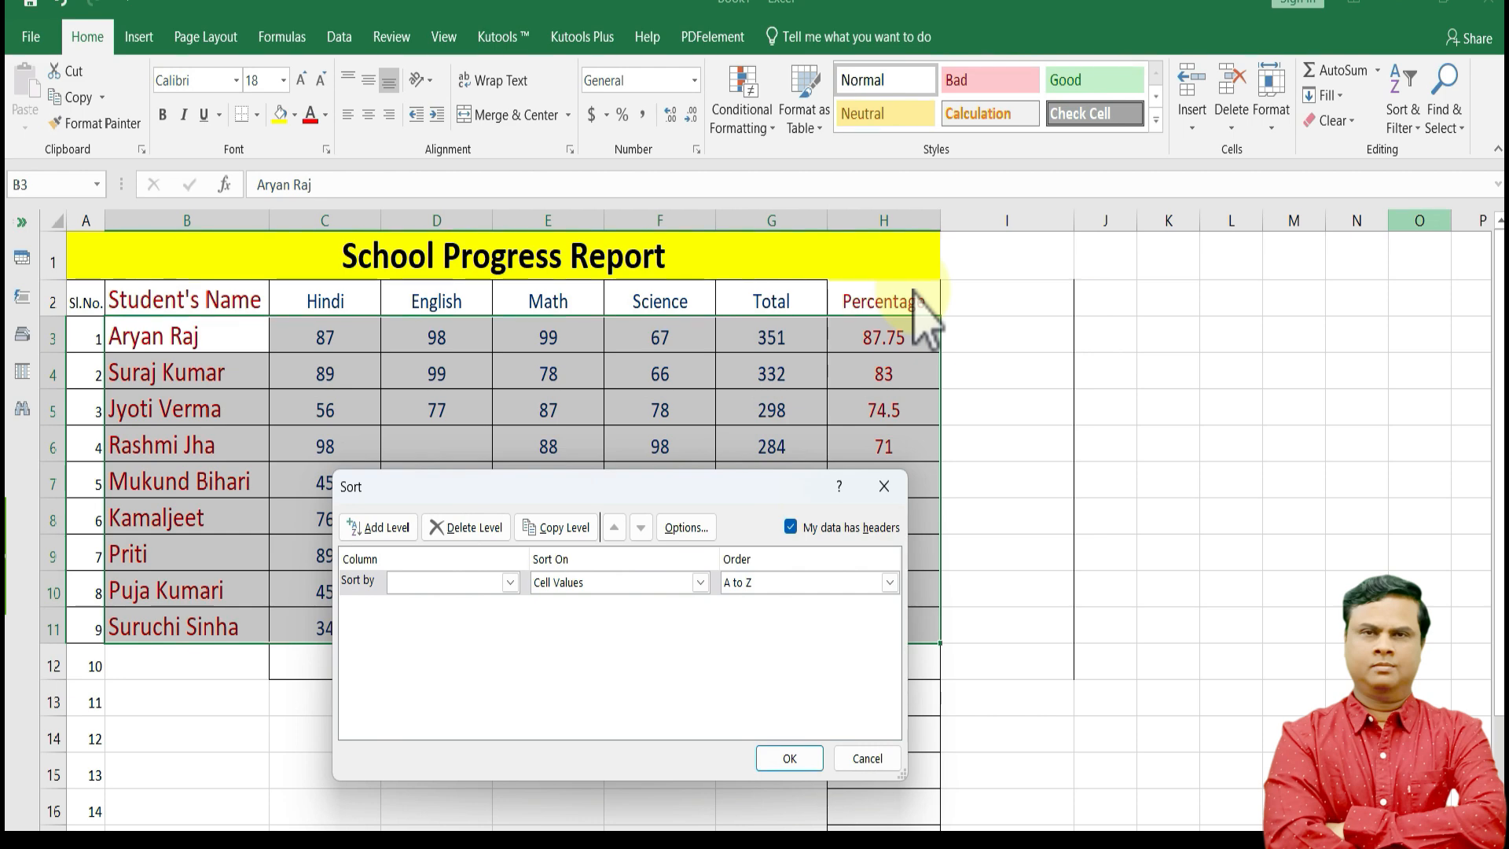
left_click(416, 583)
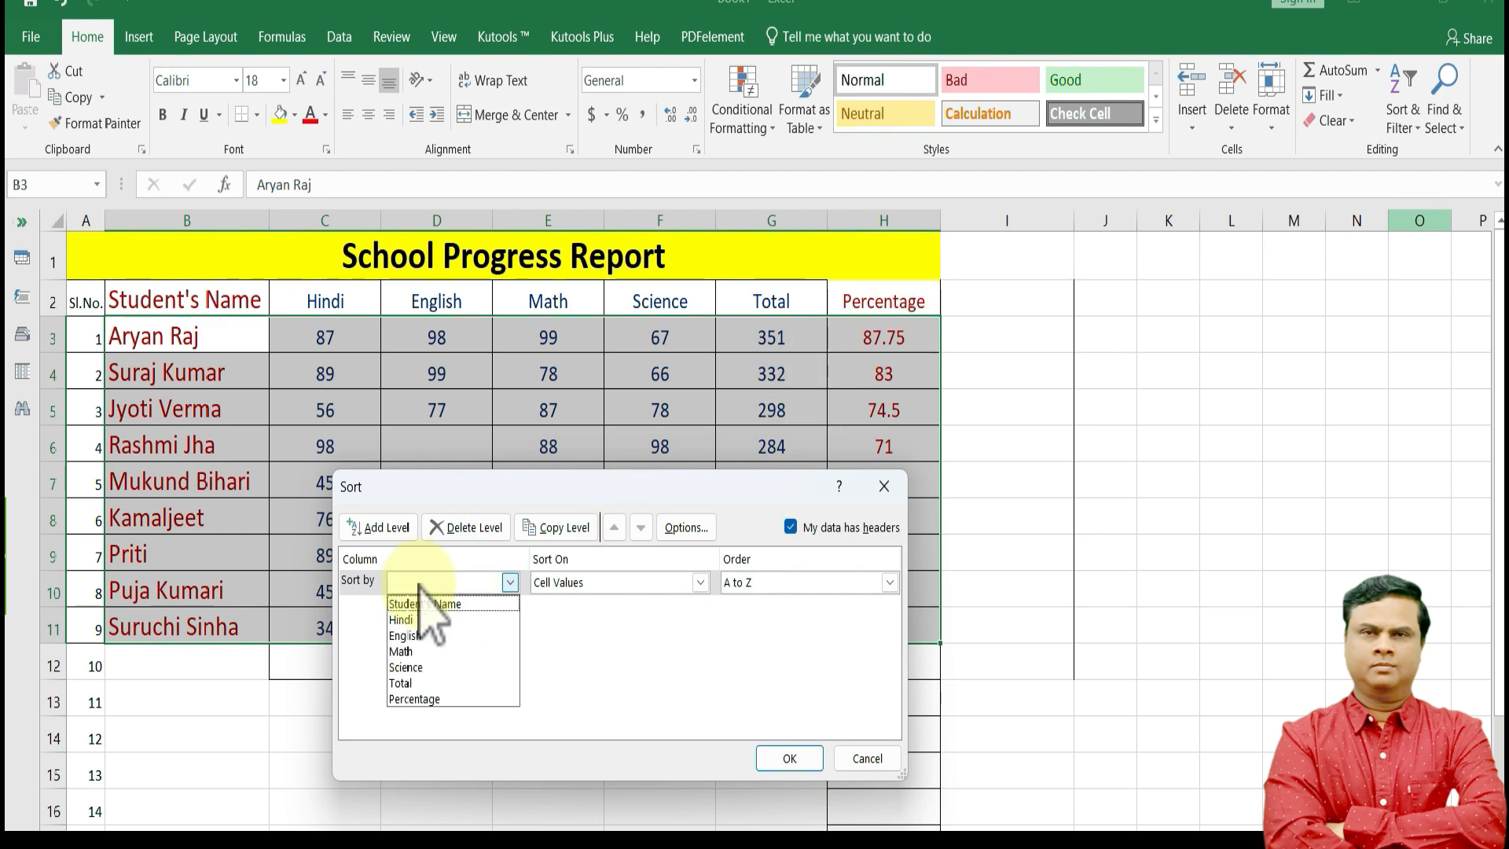
left_click(414, 698)
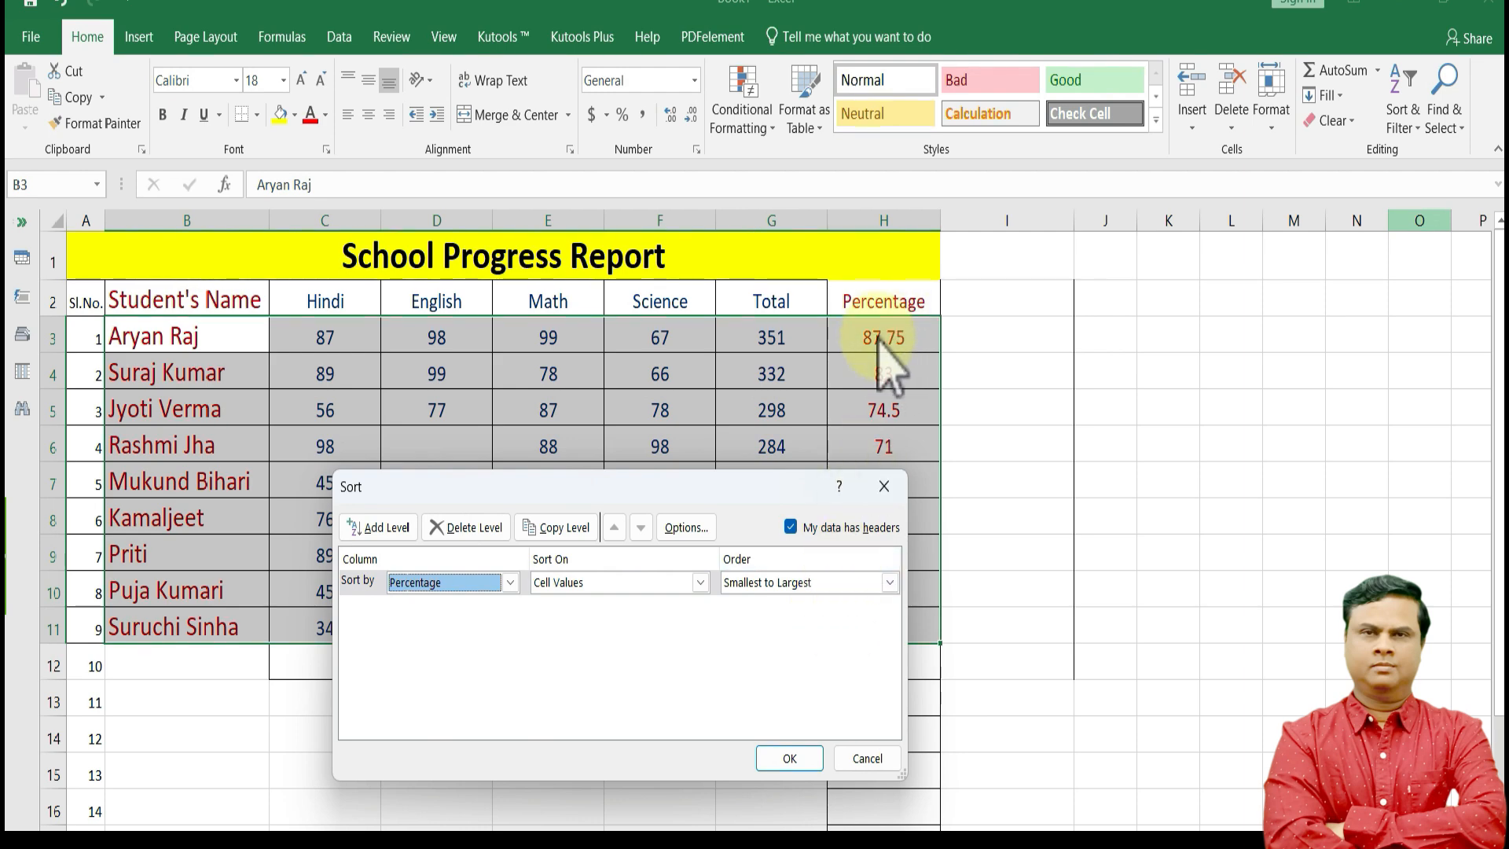
left_click_drag(711, 481, 575, 490)
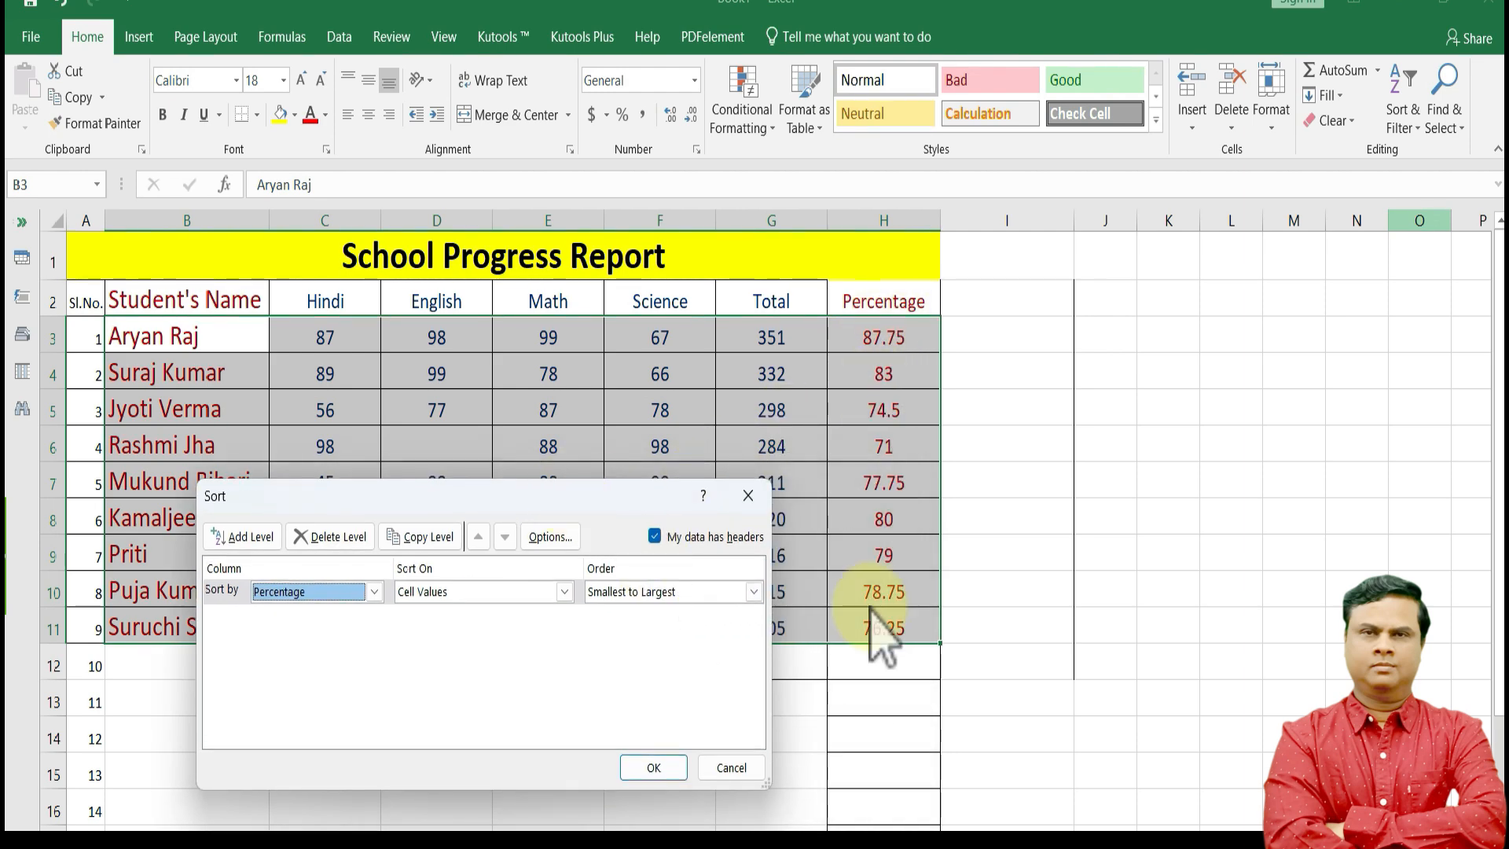
left_click(640, 593)
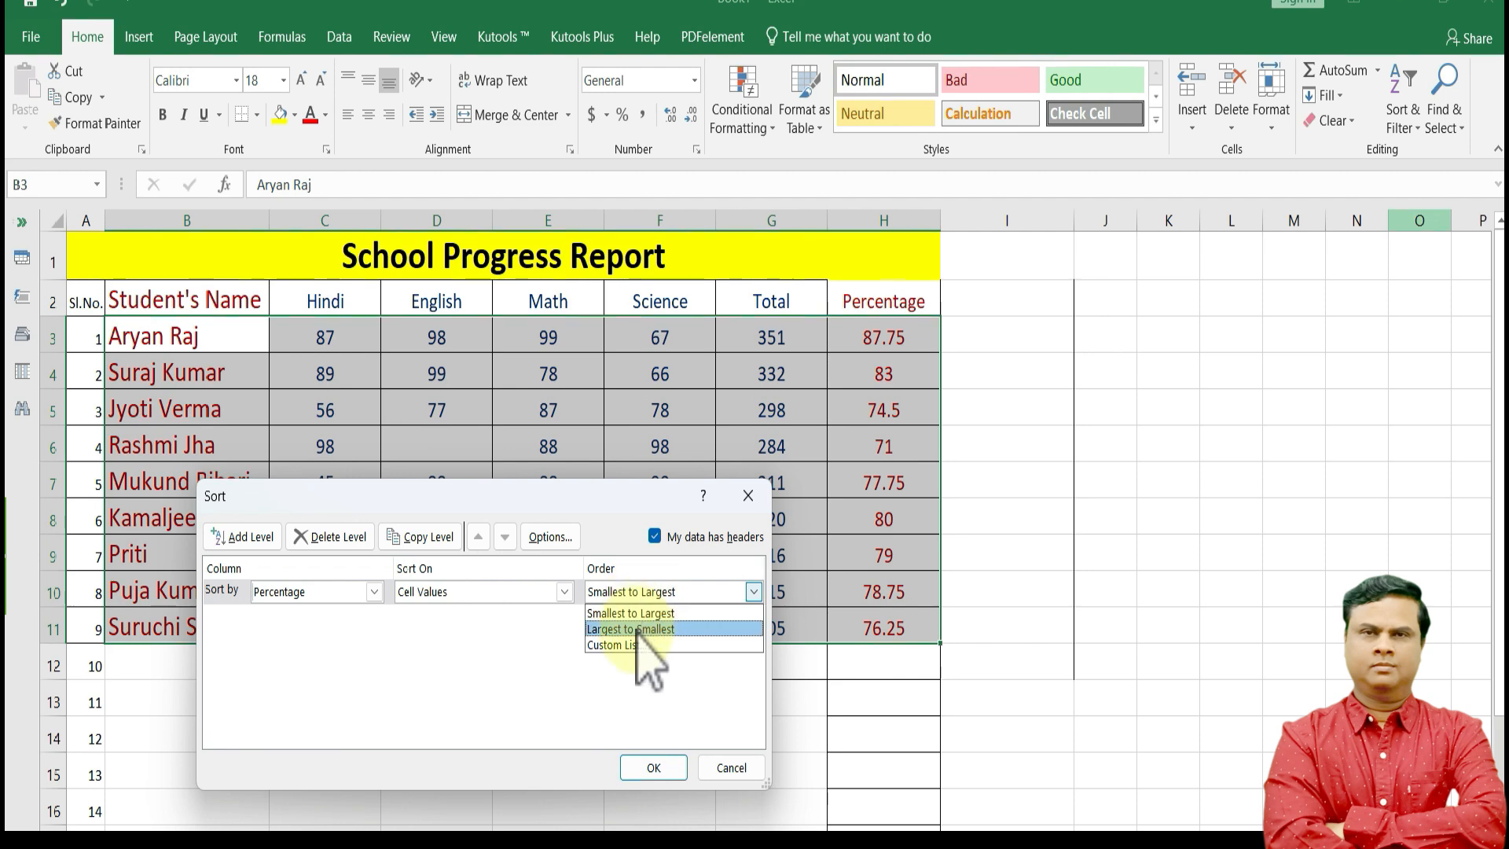
left_click(638, 629)
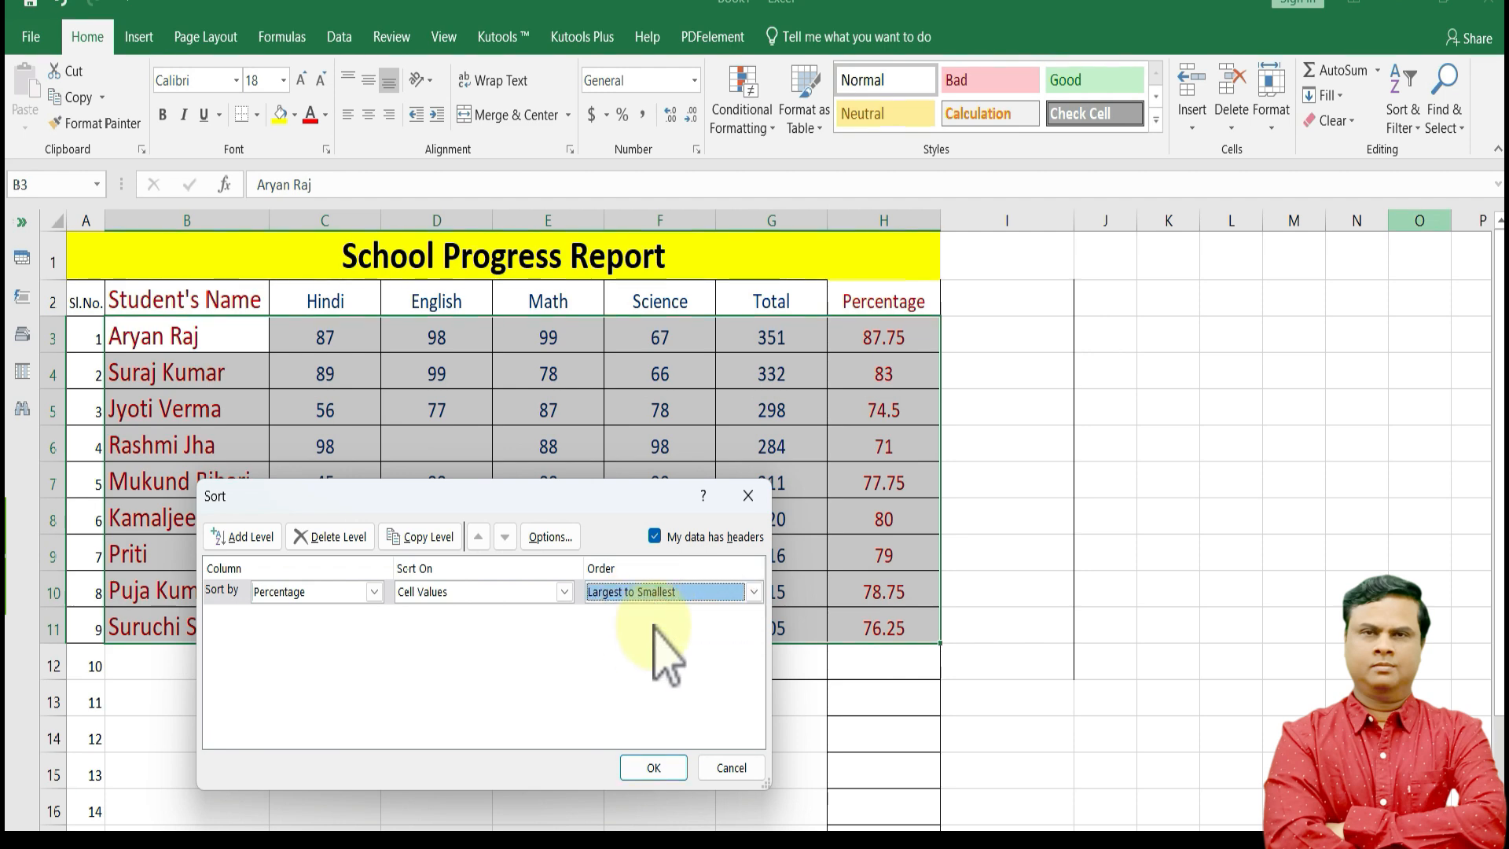
left_click(654, 768)
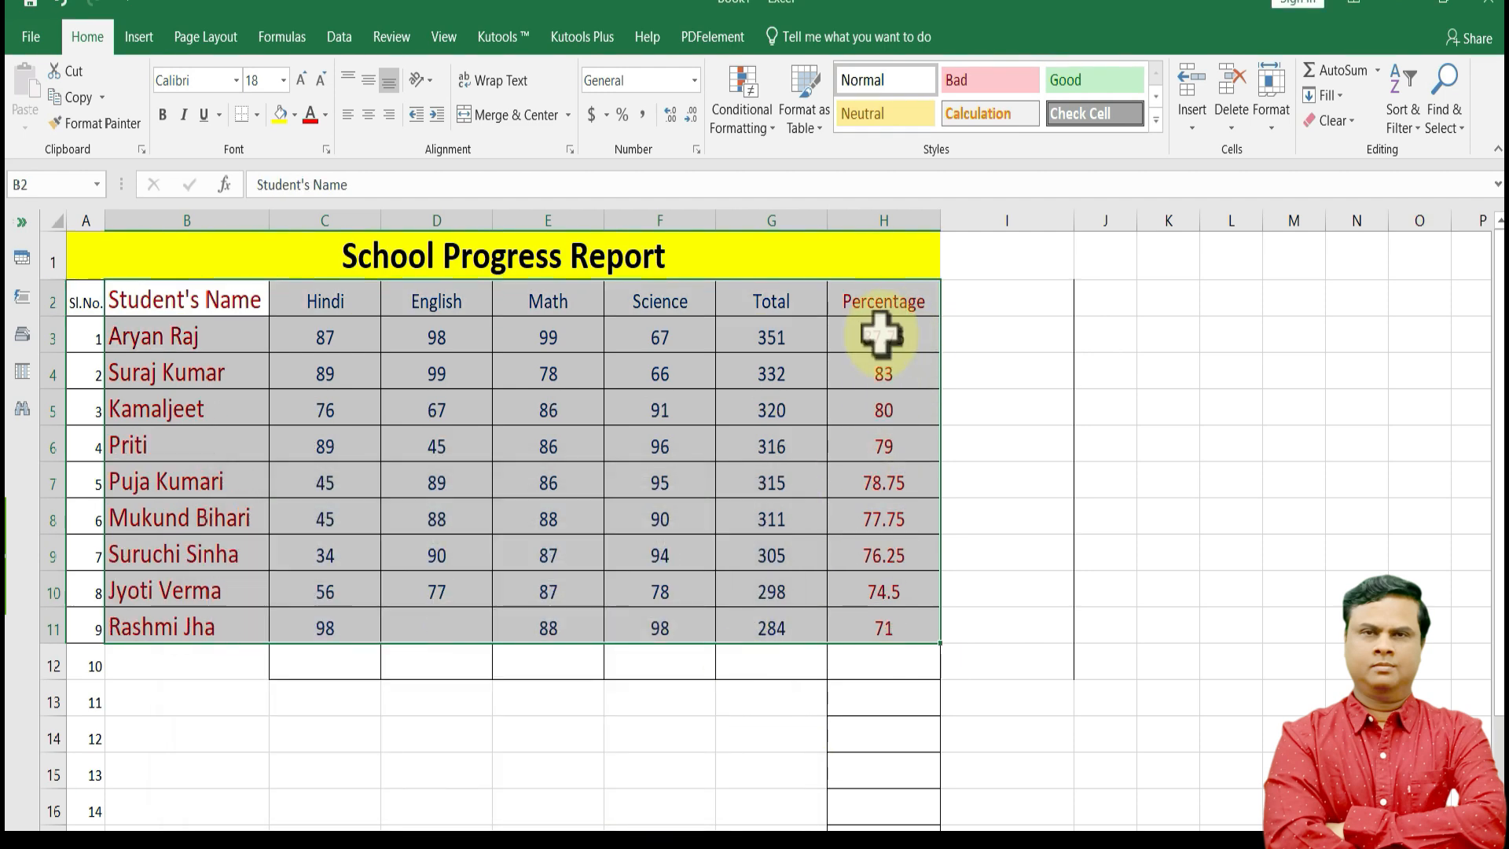
Examine the sorted order by comparing the names and percentages in rows 3 and 11, and the Percentage range H3:H11.
left_click(878, 337)
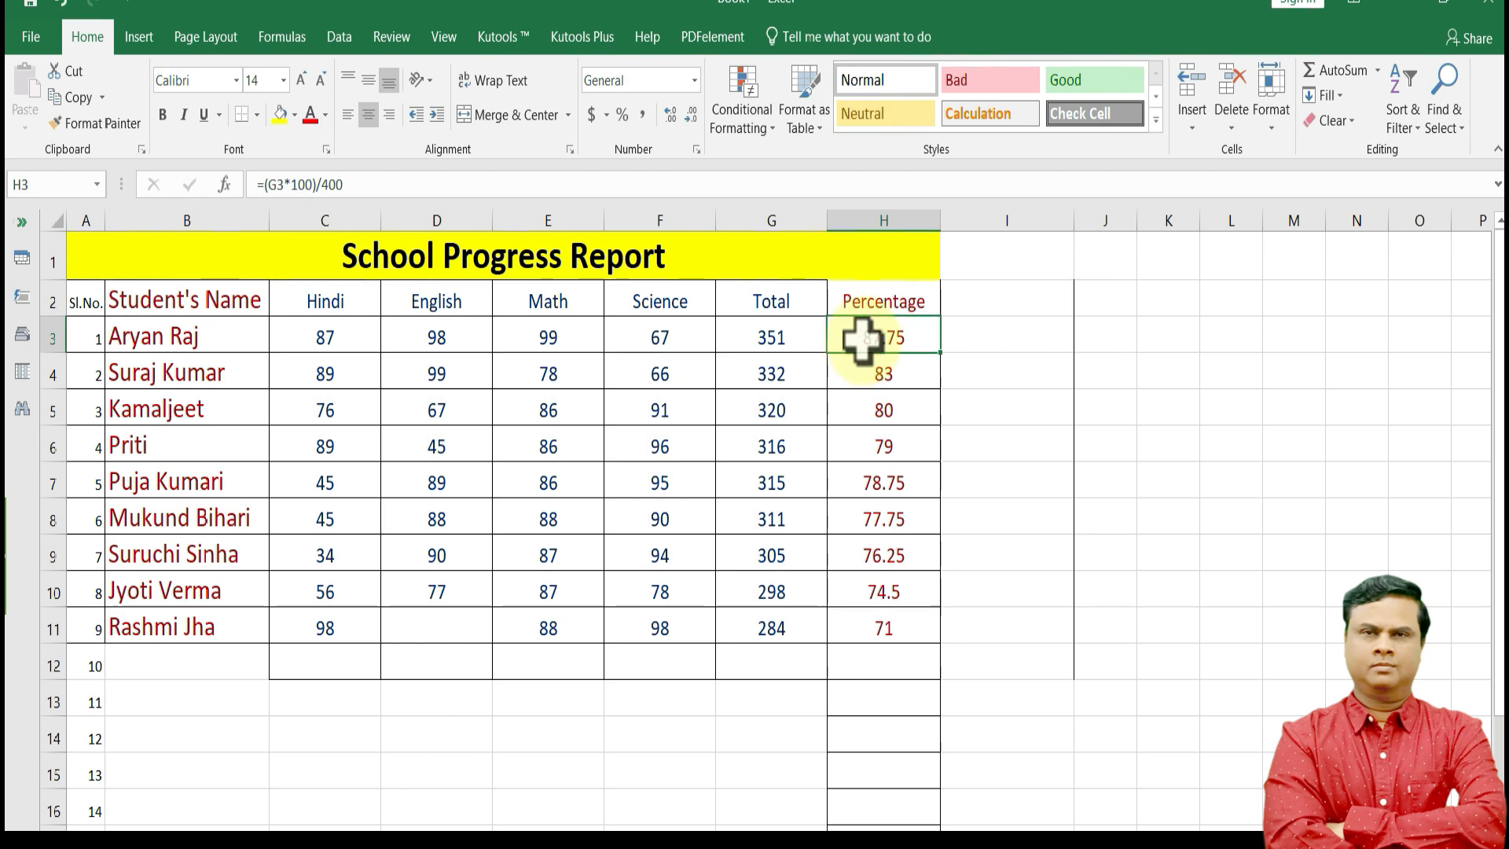
left_click(222, 328)
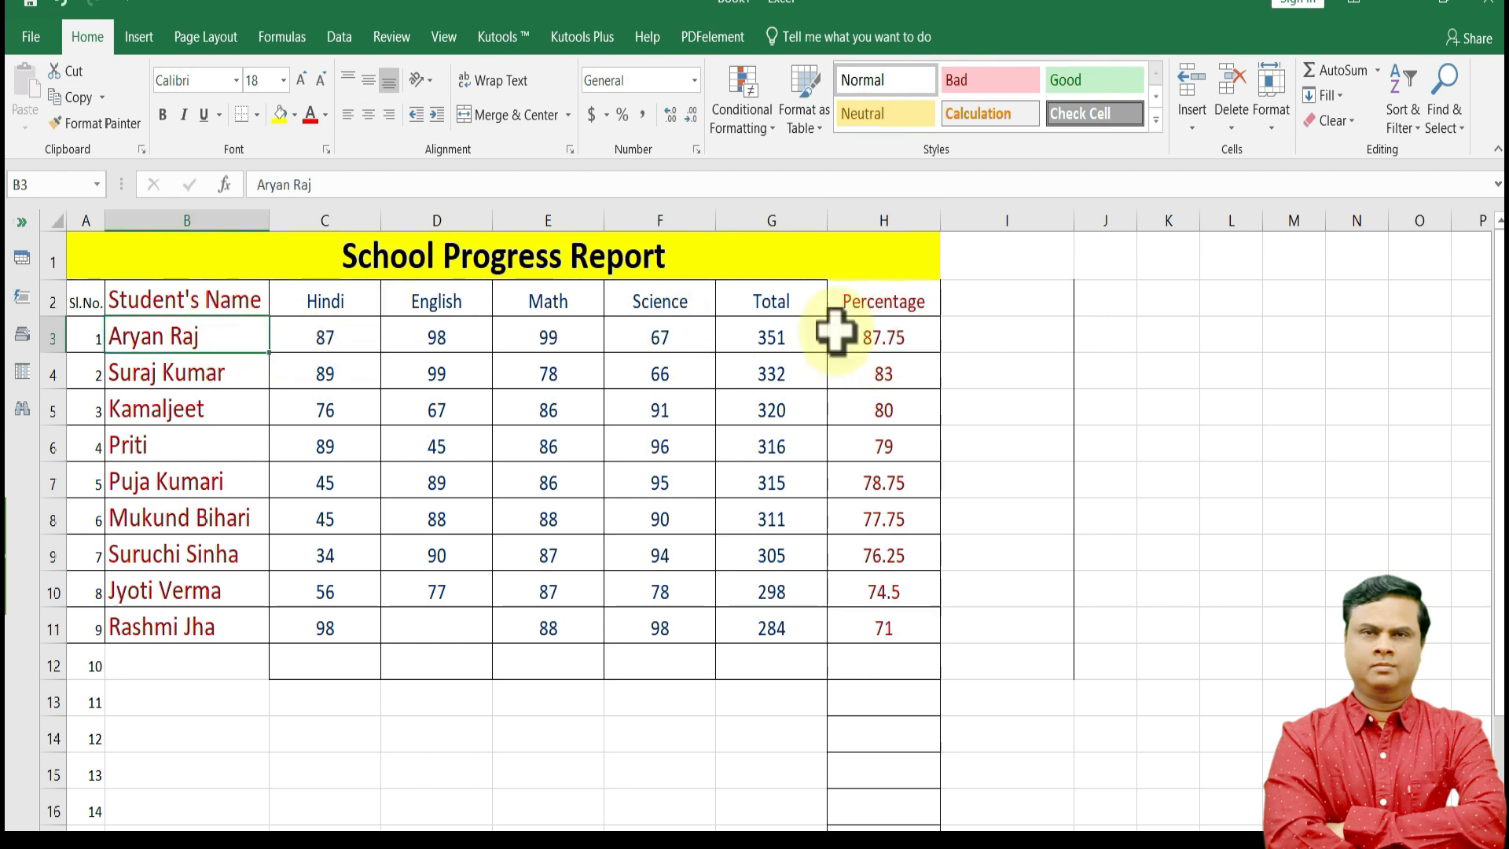
left_click(872, 338)
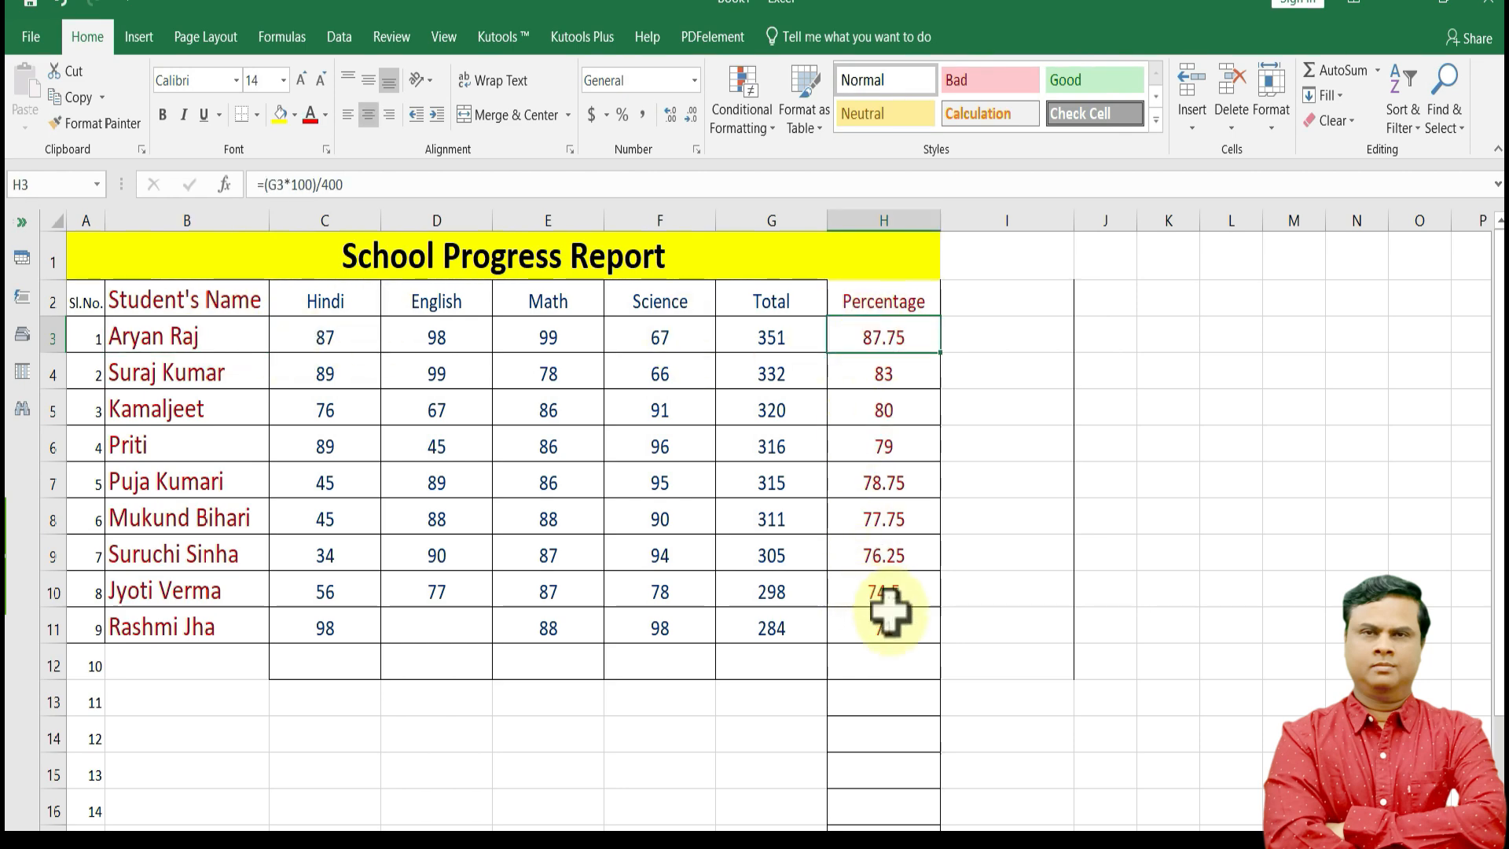
left_click(200, 617)
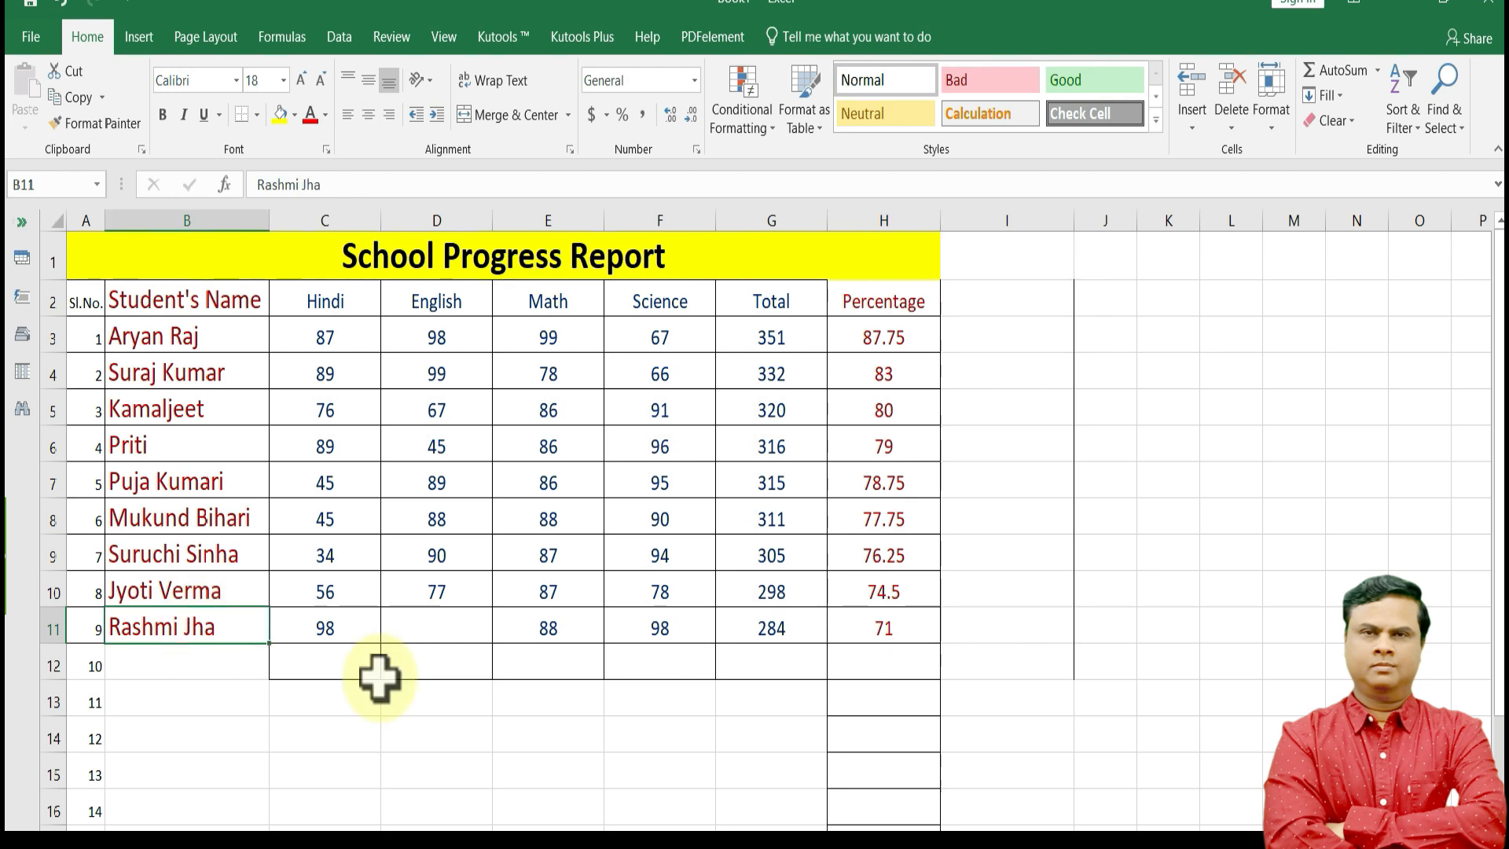
left_click(880, 628)
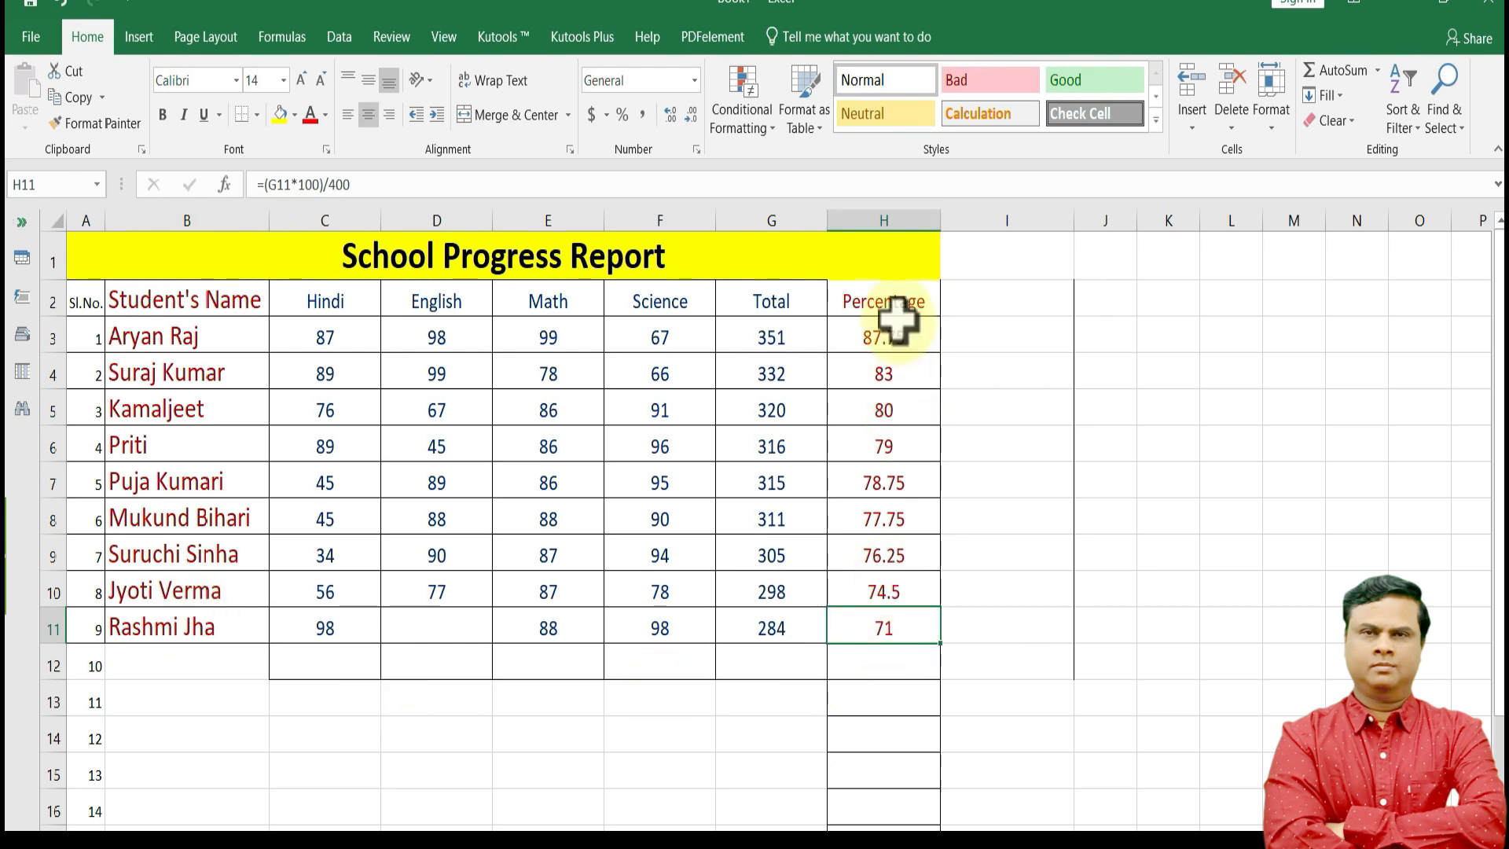
left_click_drag(884, 337, 909, 633)
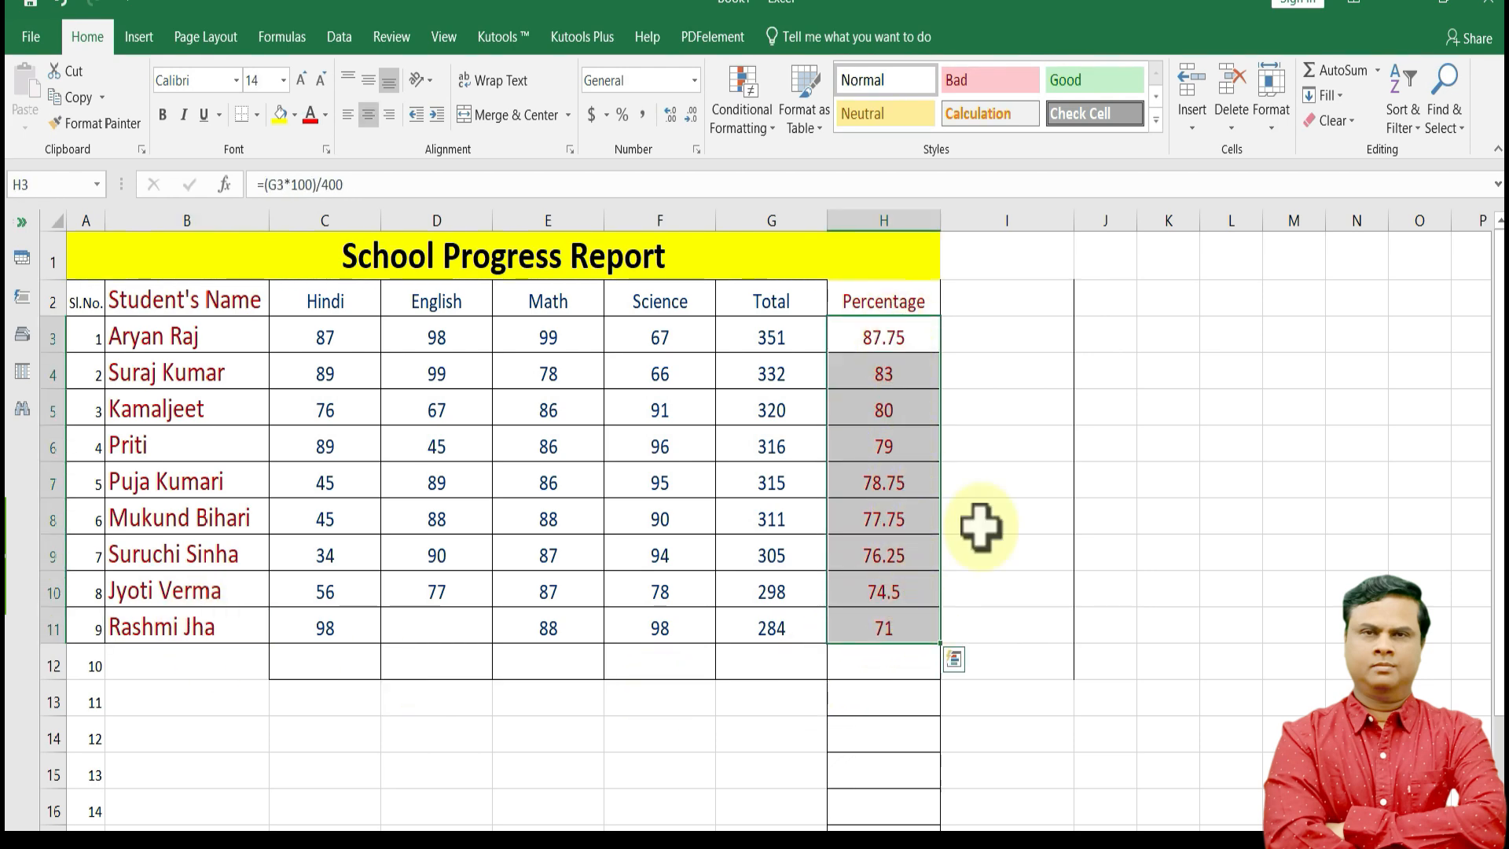
left_click(996, 481)
Custom-sort the marks table B2:H11 by Total on cell values, from smallest to largest.
left_click_drag(175, 303, 880, 633)
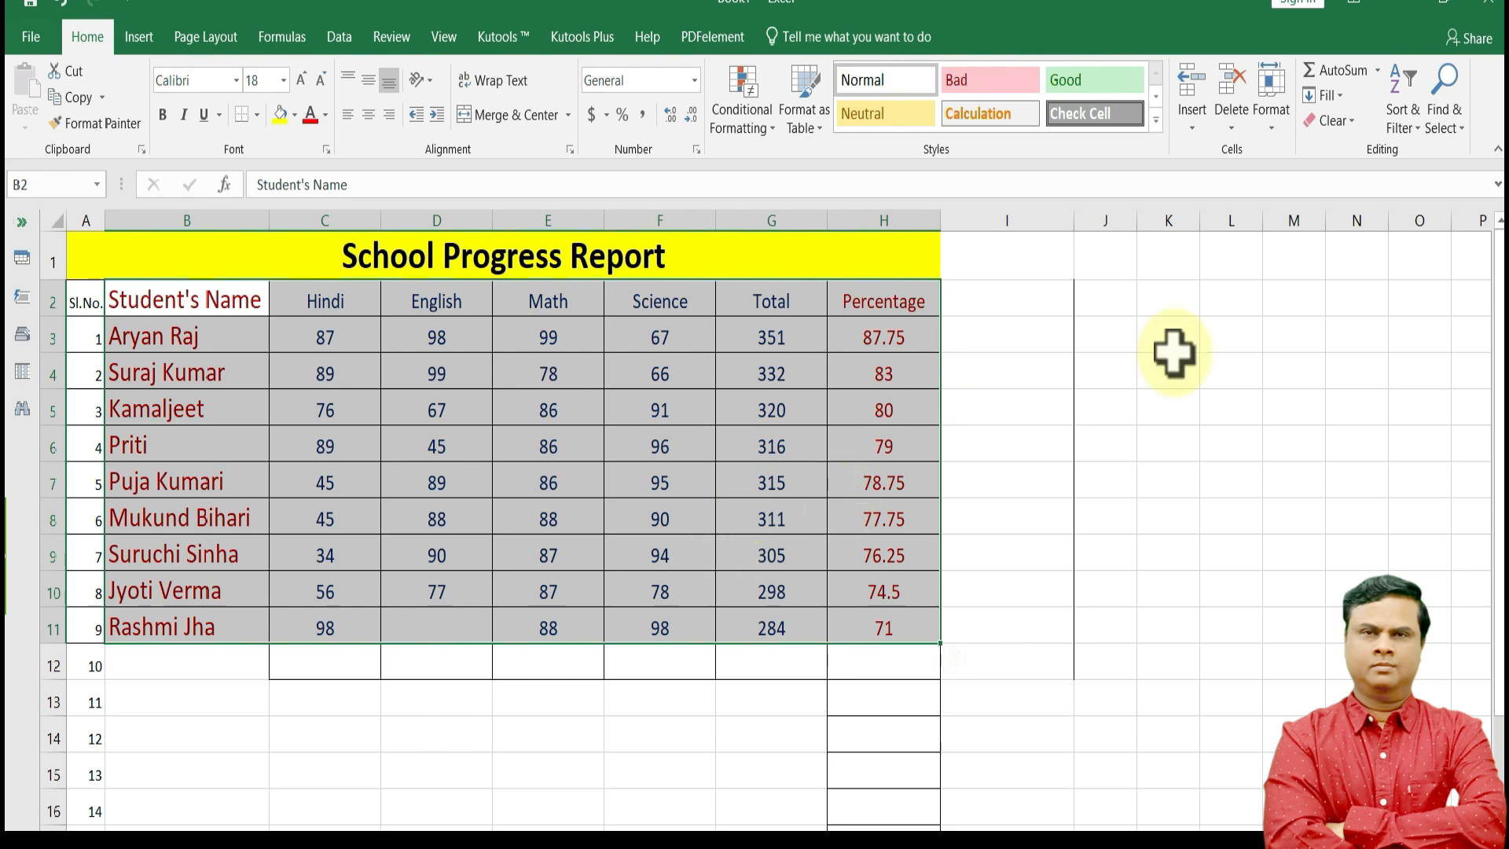
left_click(1403, 119)
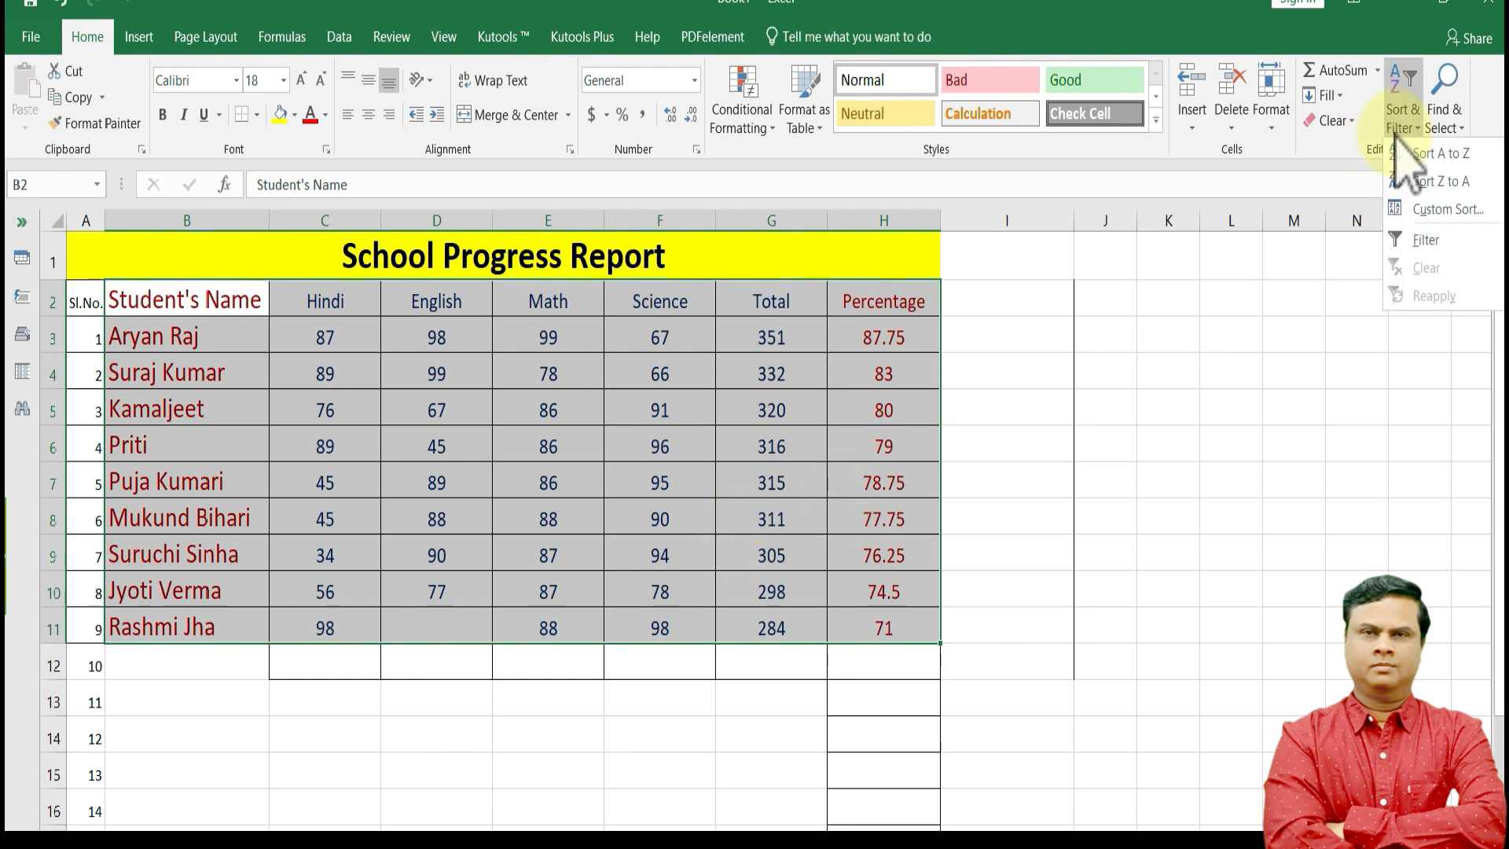
left_click(1407, 210)
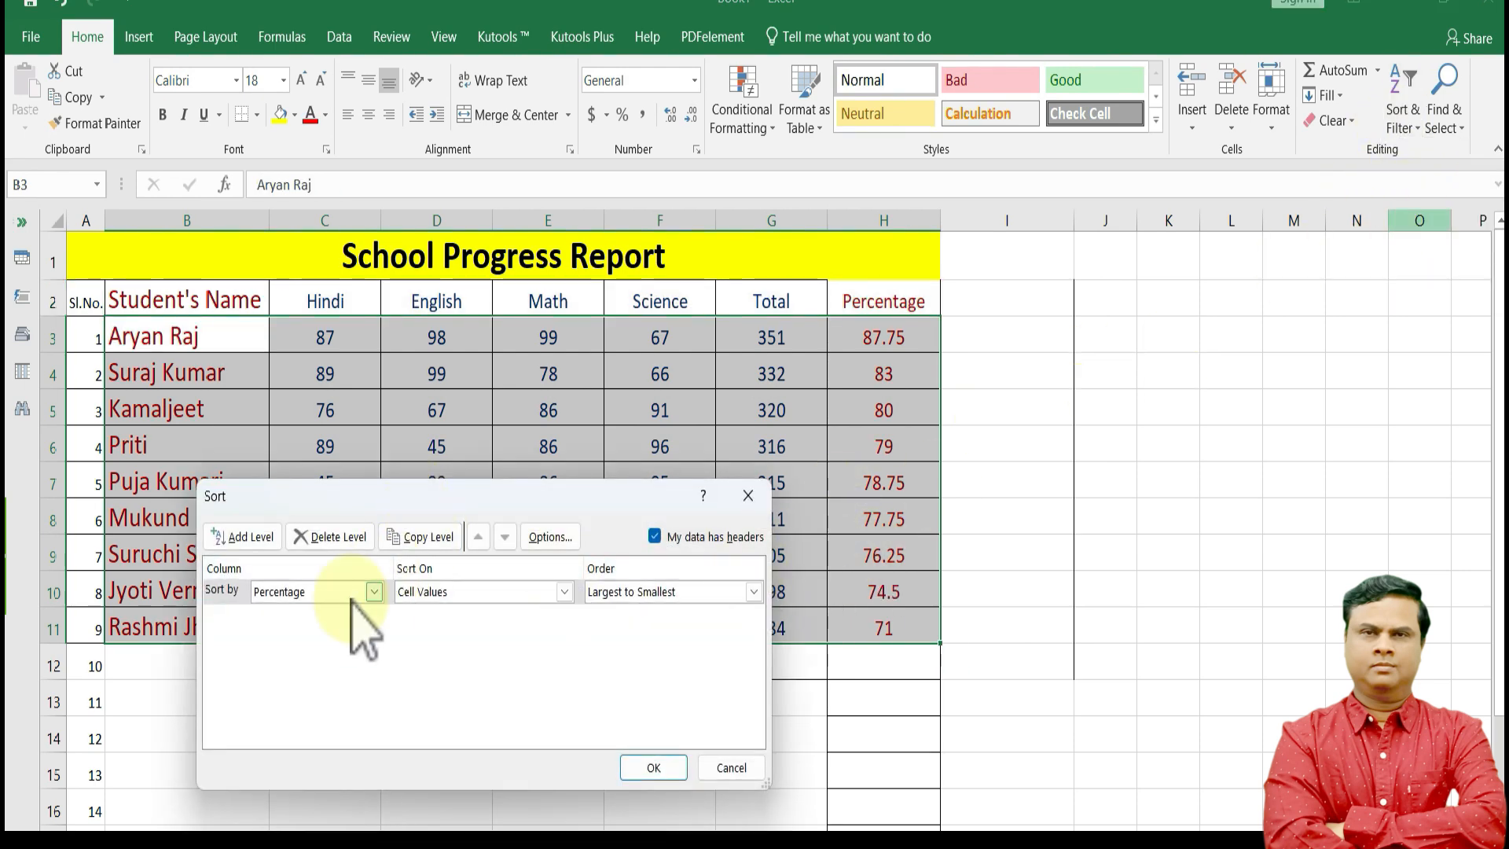
left_click(372, 591)
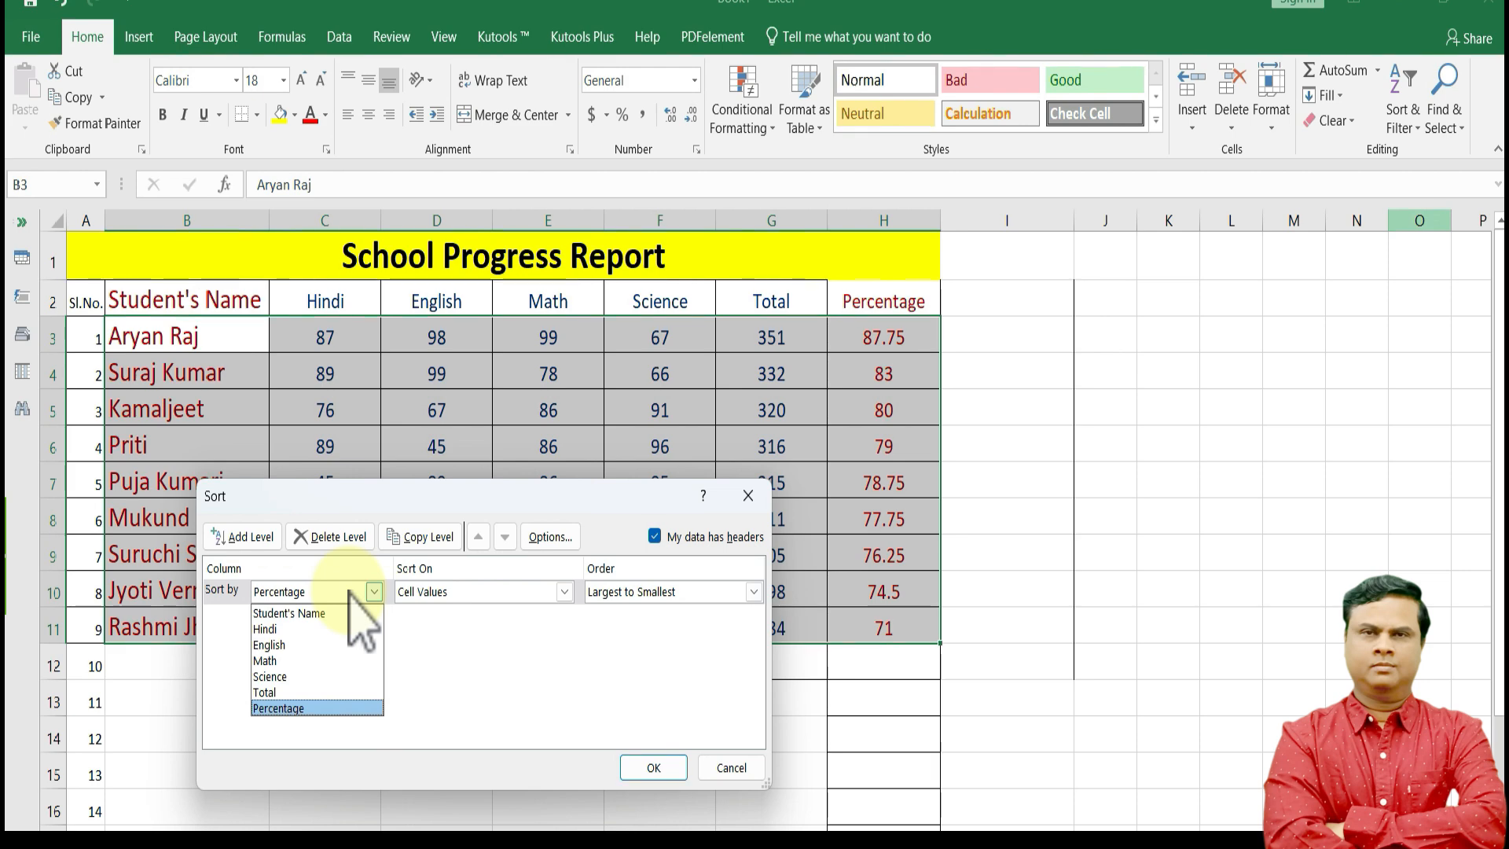
left_click(299, 692)
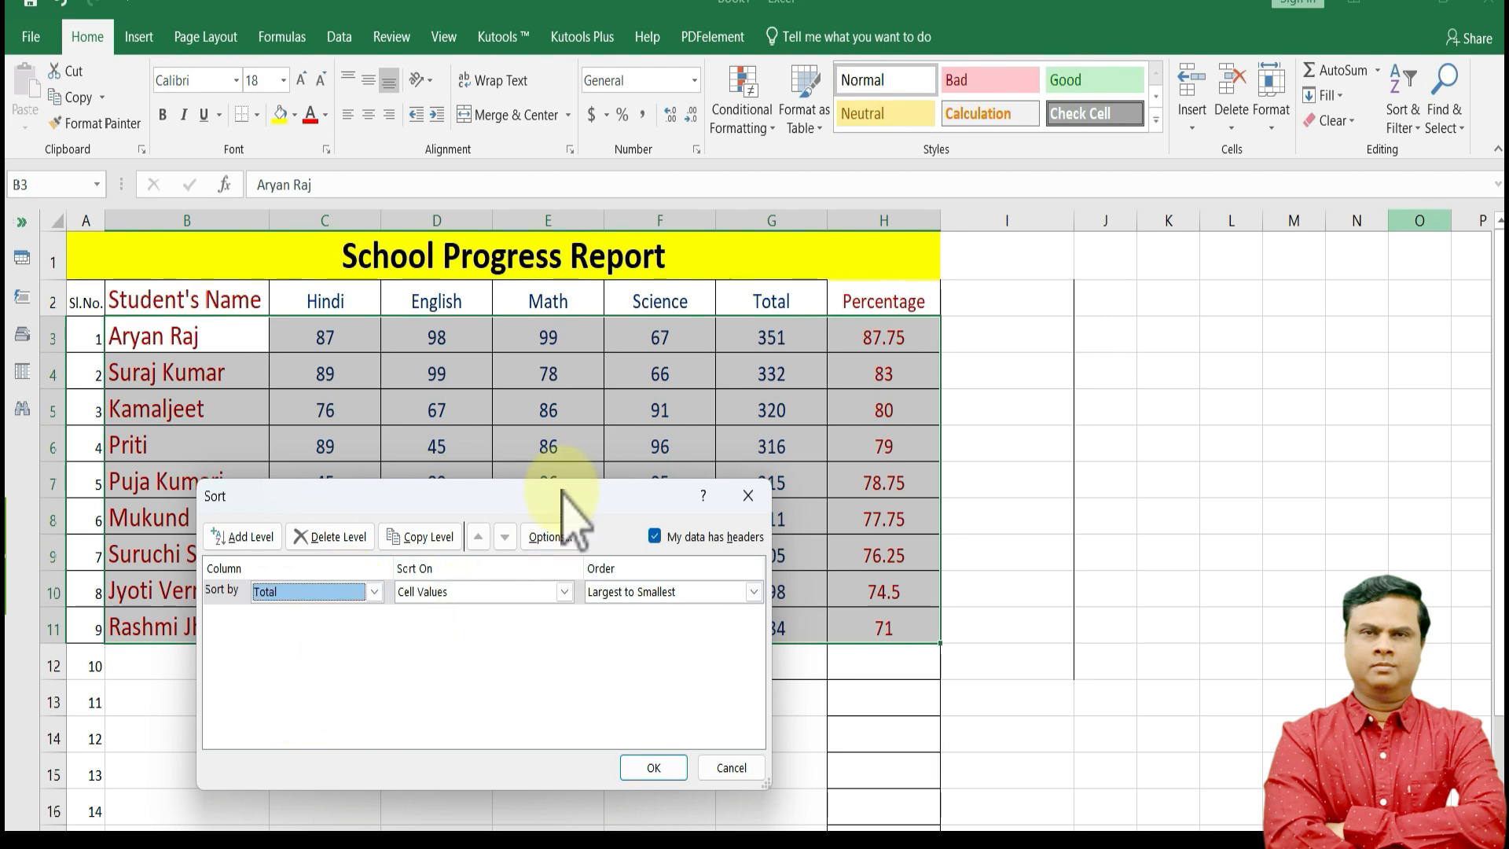
left_click_drag(562, 491, 435, 422)
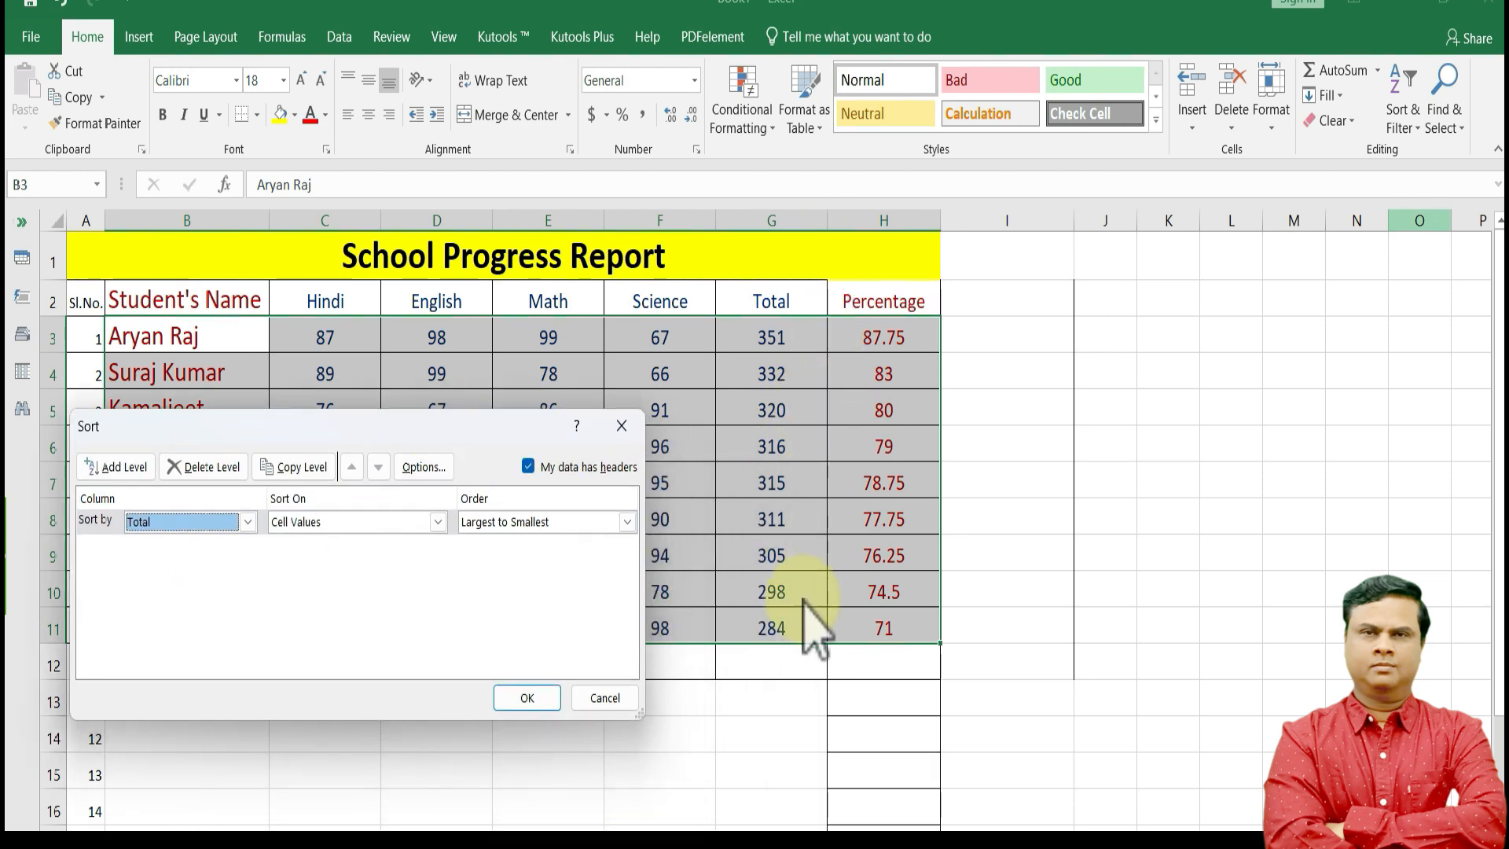
left_click(541, 523)
left_click(524, 544)
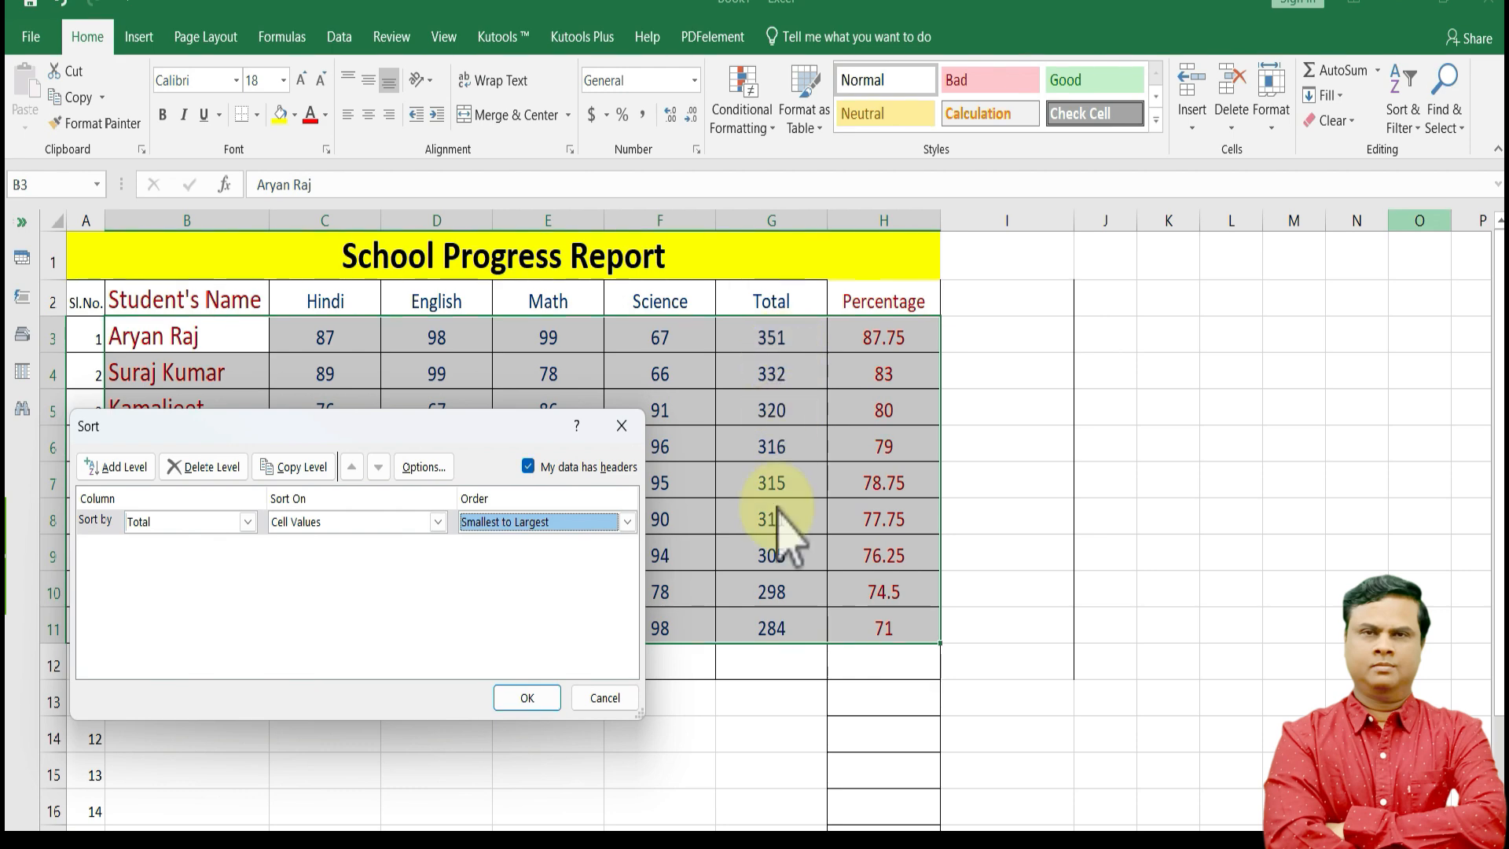
left_click(526, 697)
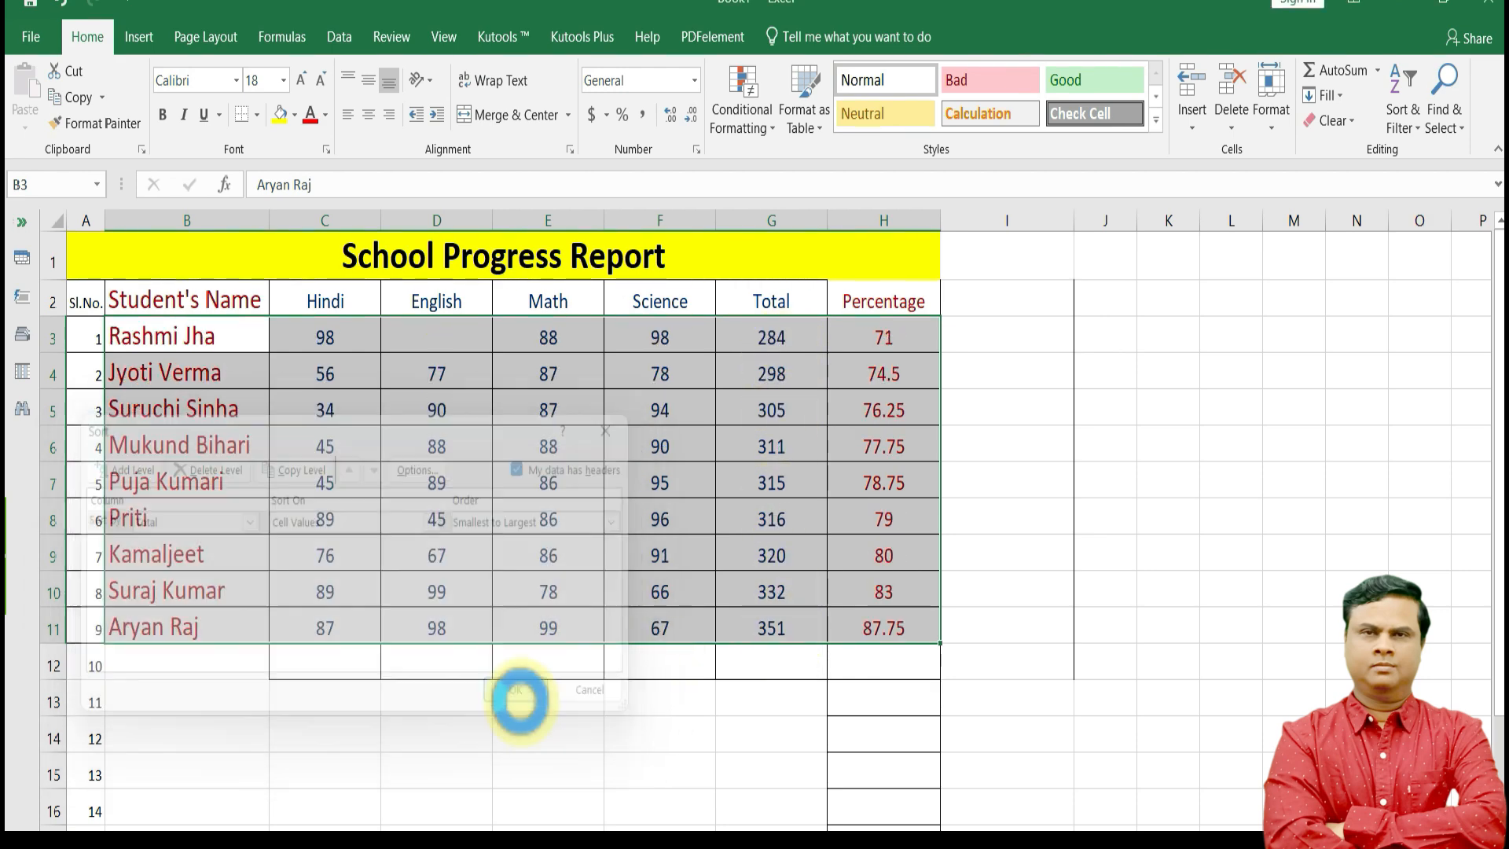
Check the names, total and percentages in the first and last student rows, and the serial numbers in A3:A11.
left_click(191, 621)
left_click(774, 626)
left_click(888, 627)
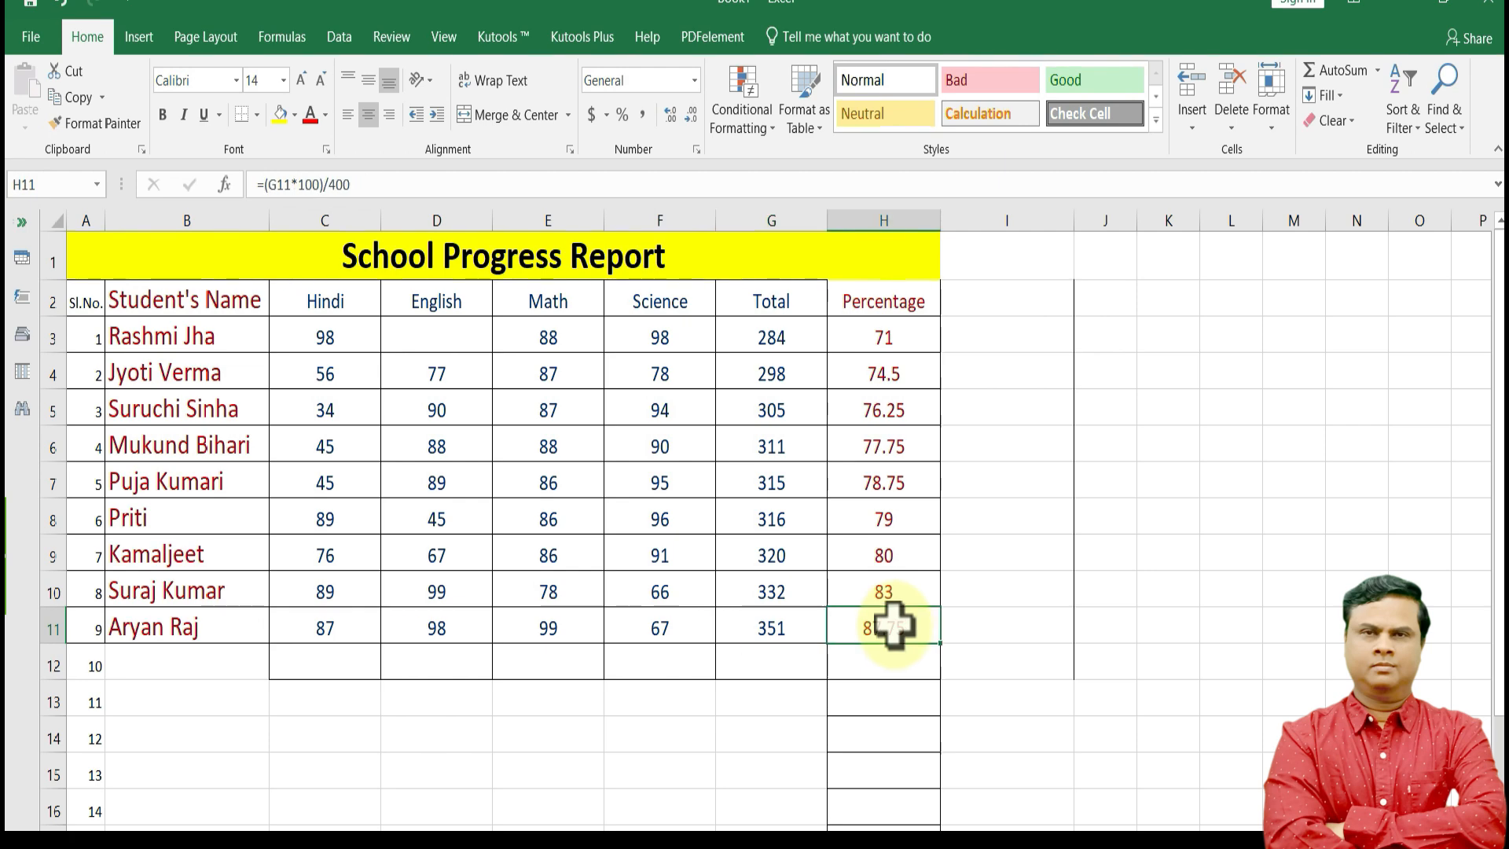
left_click(870, 339)
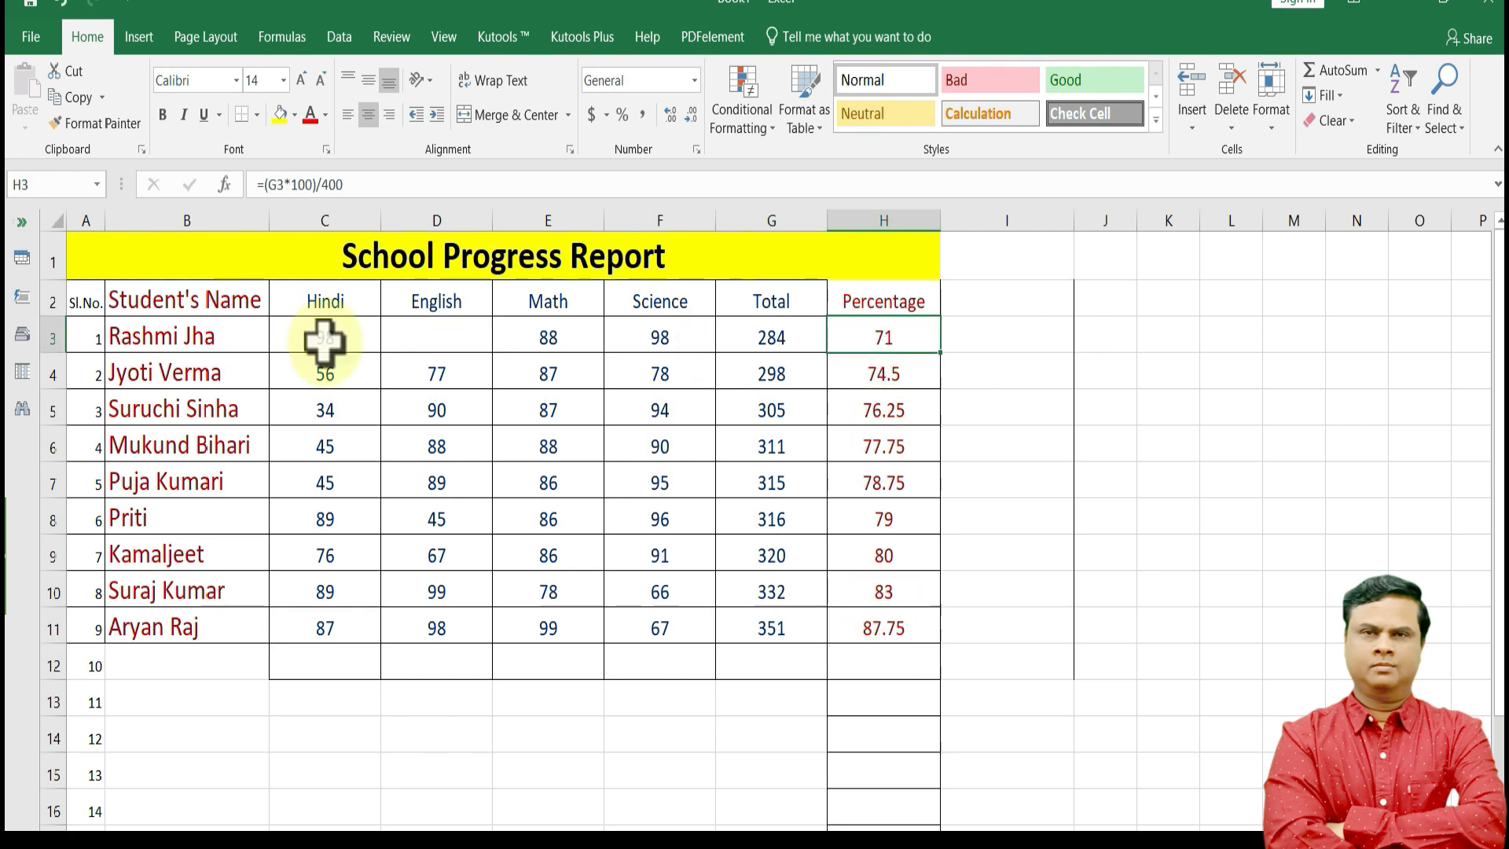
left_click(235, 335)
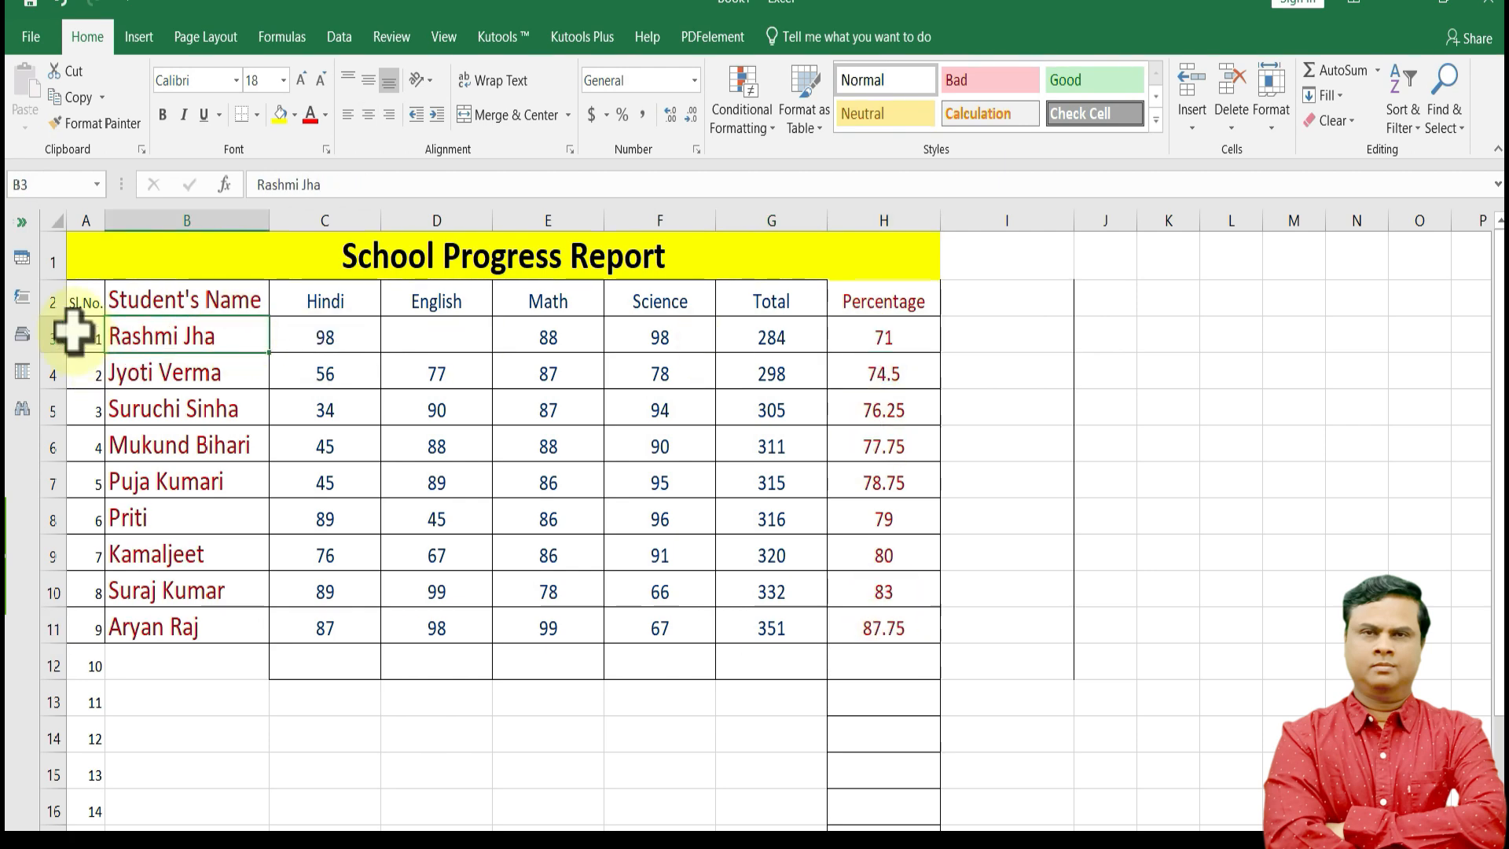
left_click_drag(74, 330, 98, 628)
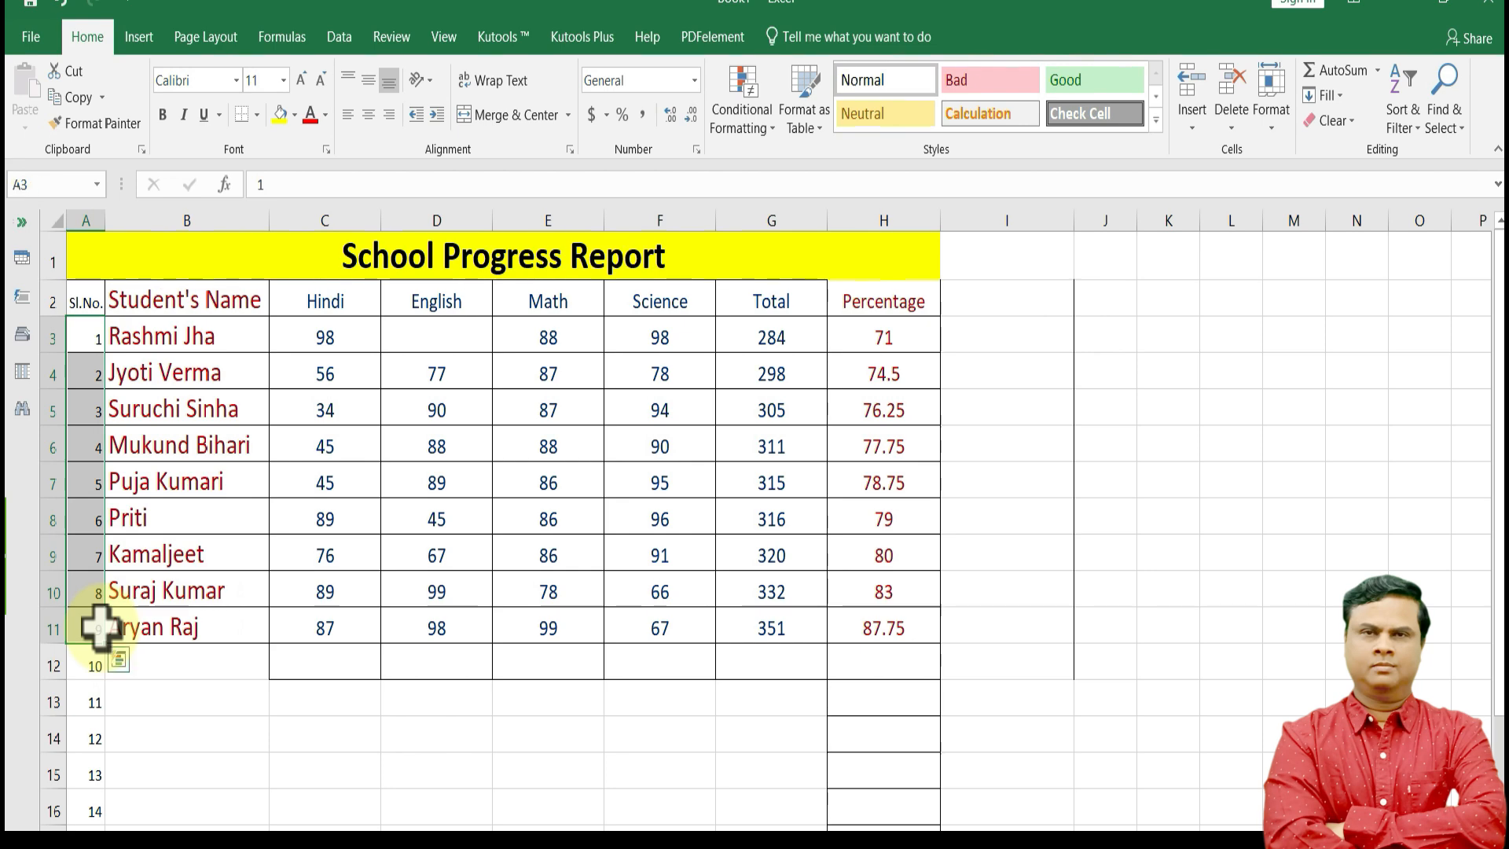
left_click(597, 582)
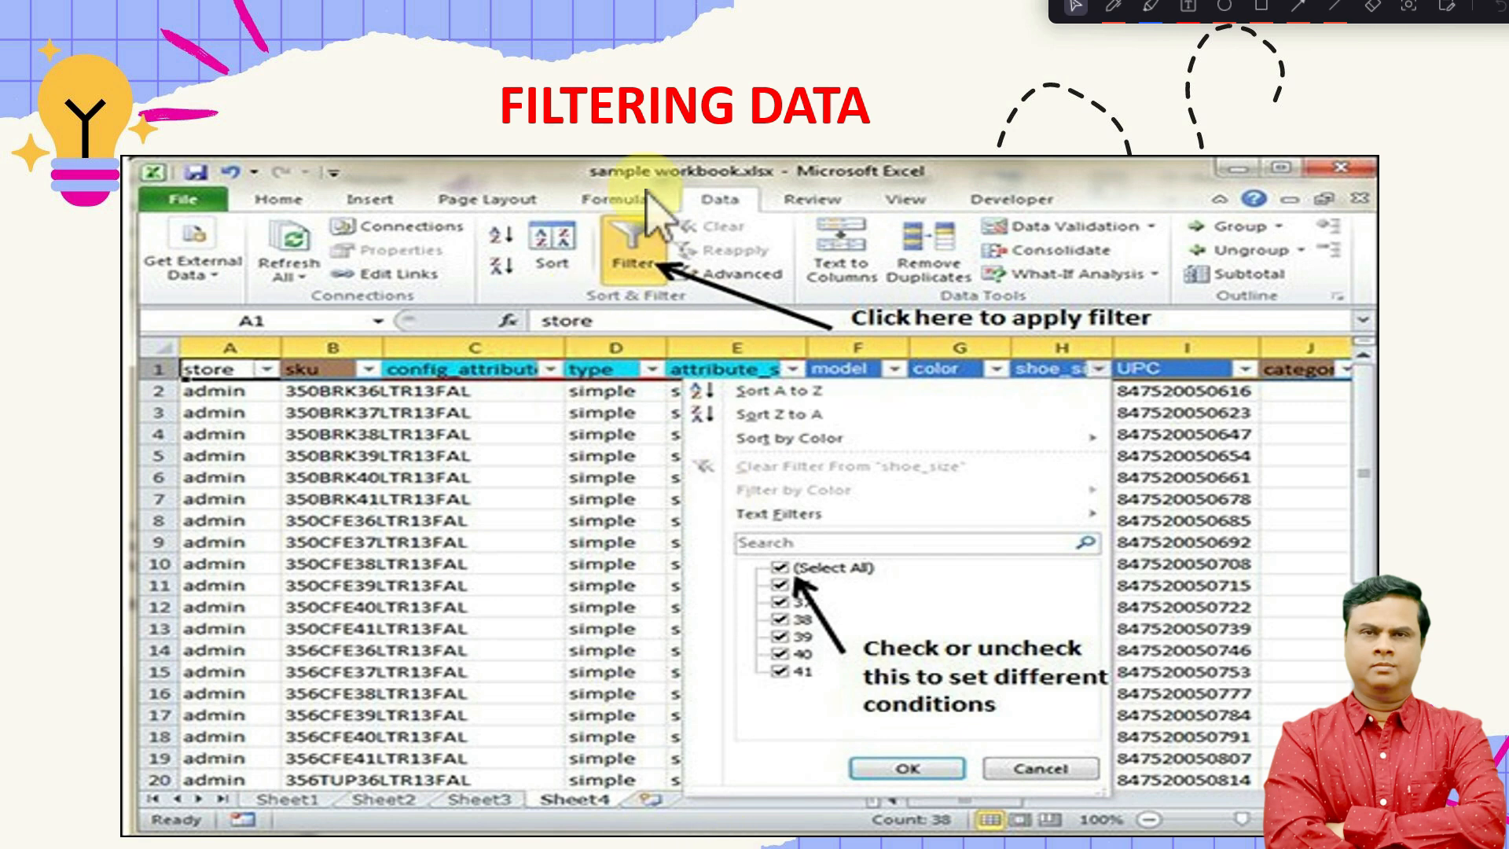
left_click(675, 291)
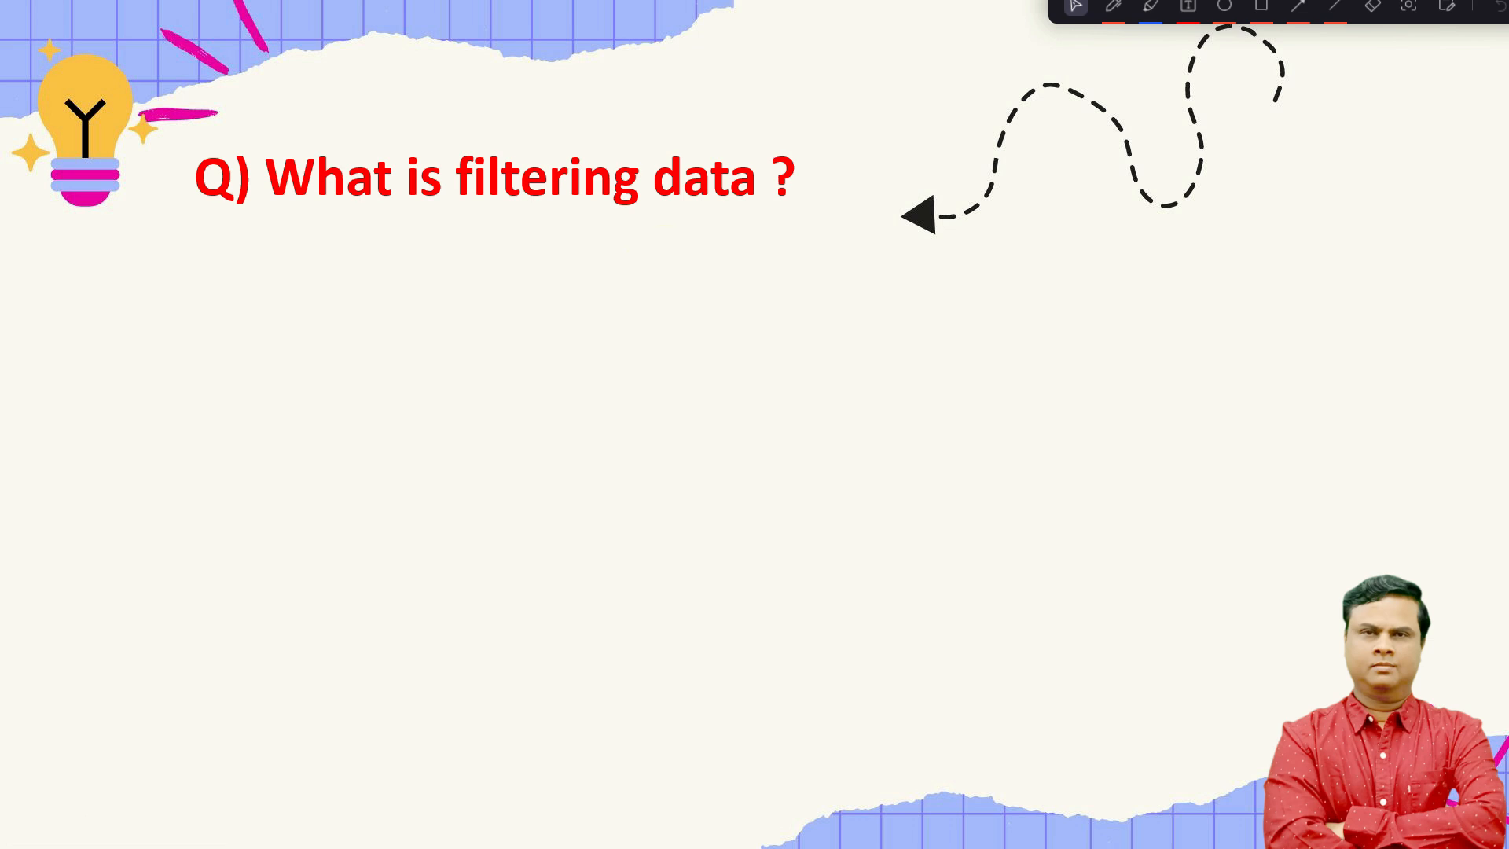
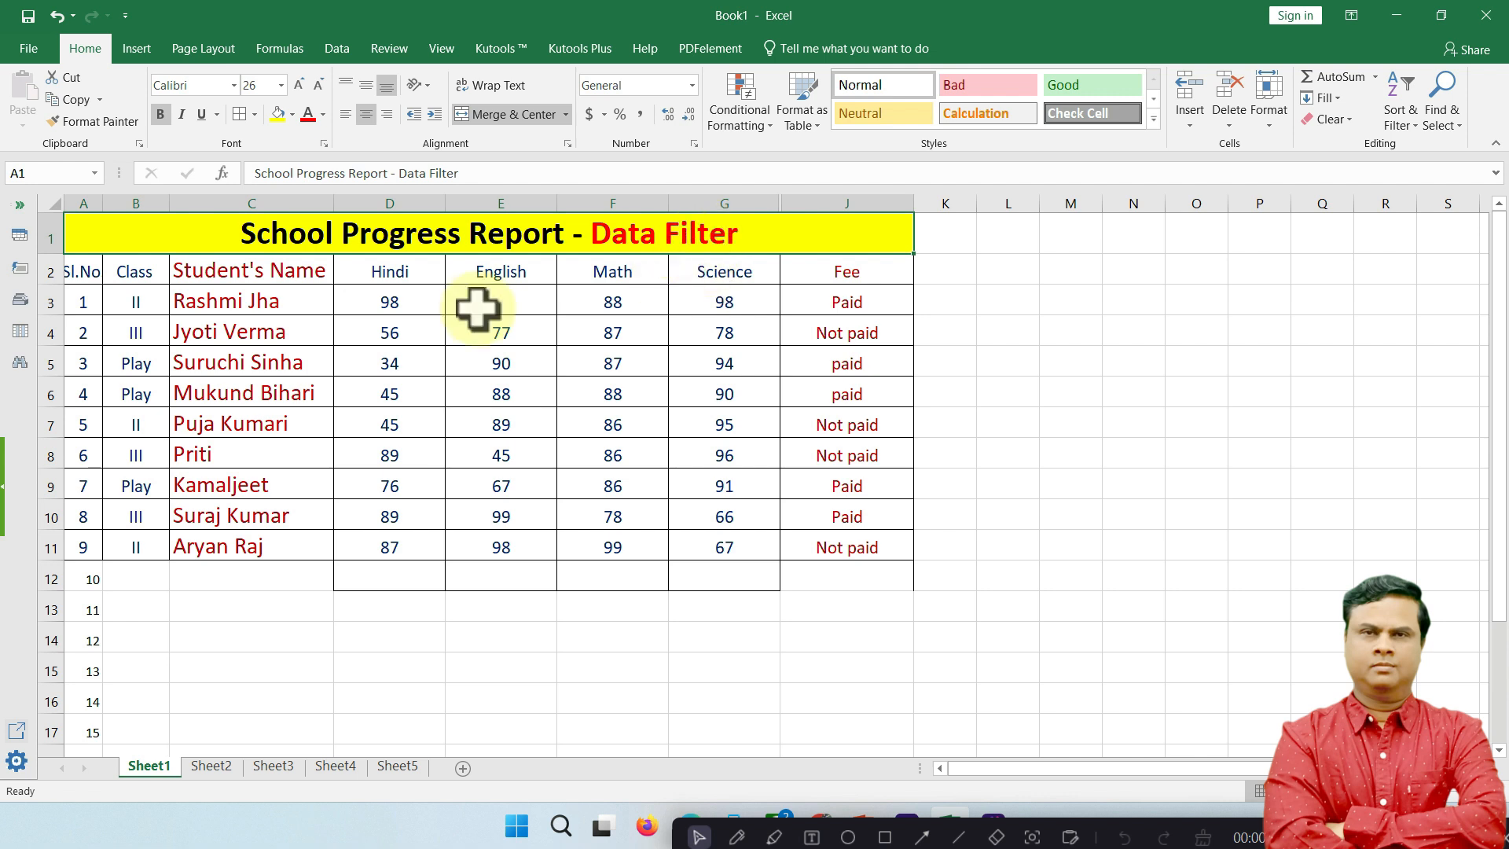
Examine the Class entries in column B and the payment statuses in the Fee column of the Data Filter report.
left_click(75, 279)
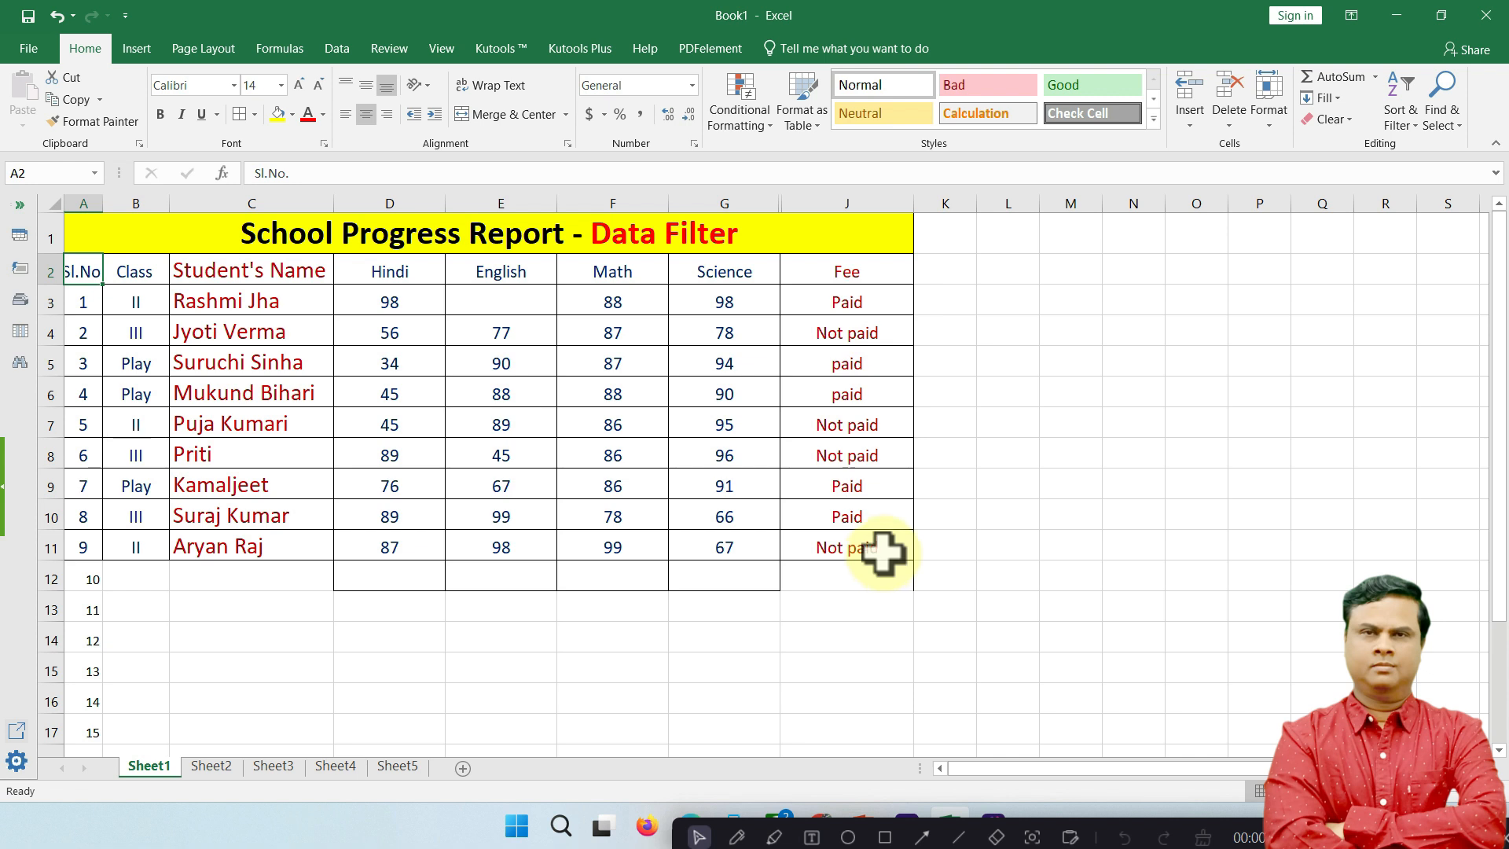
left_click(130, 325)
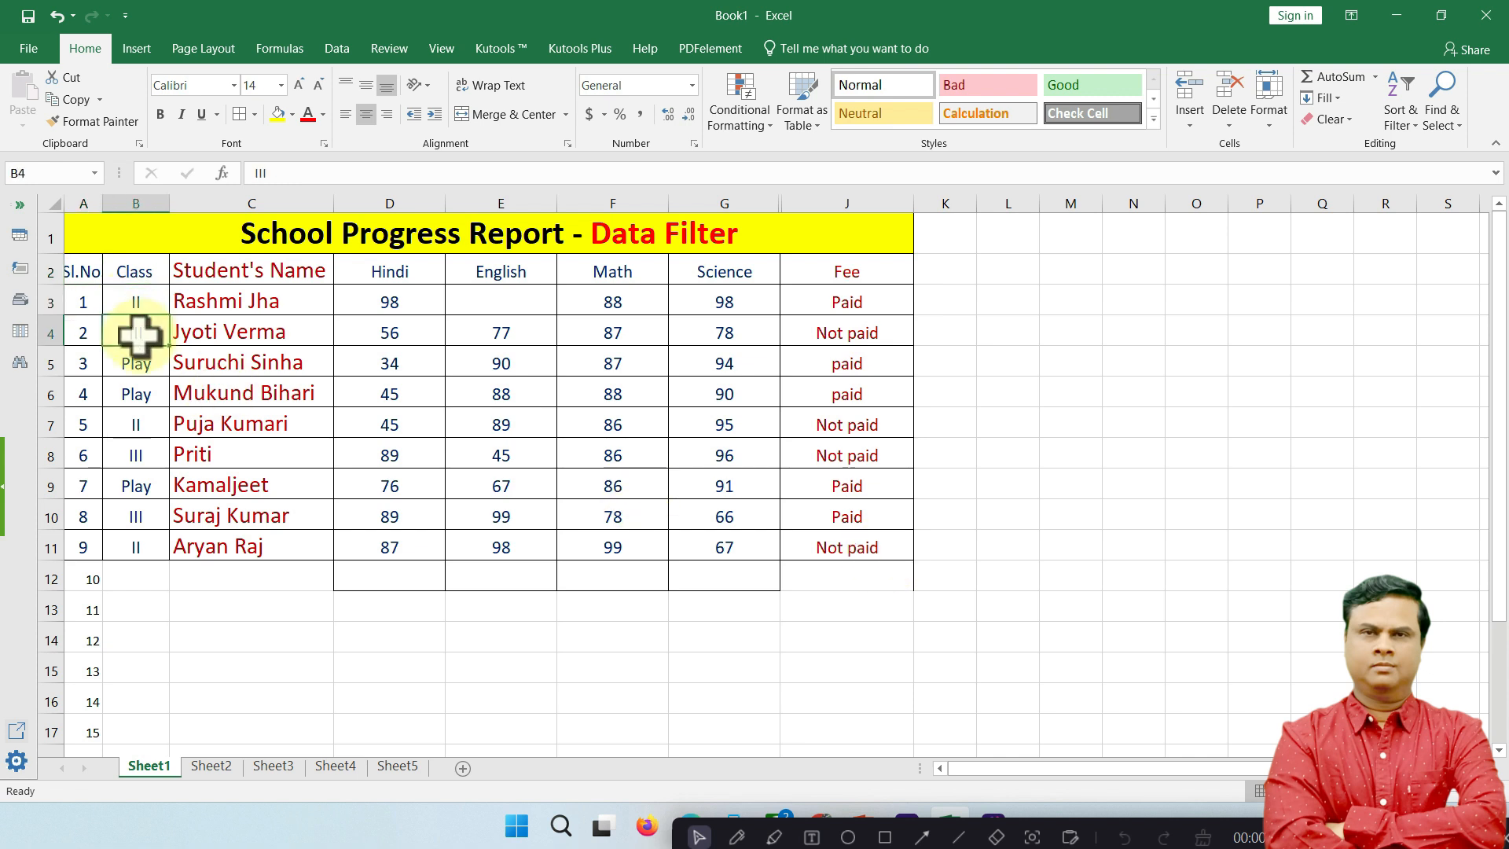
left_click(134, 363)
left_click(136, 390)
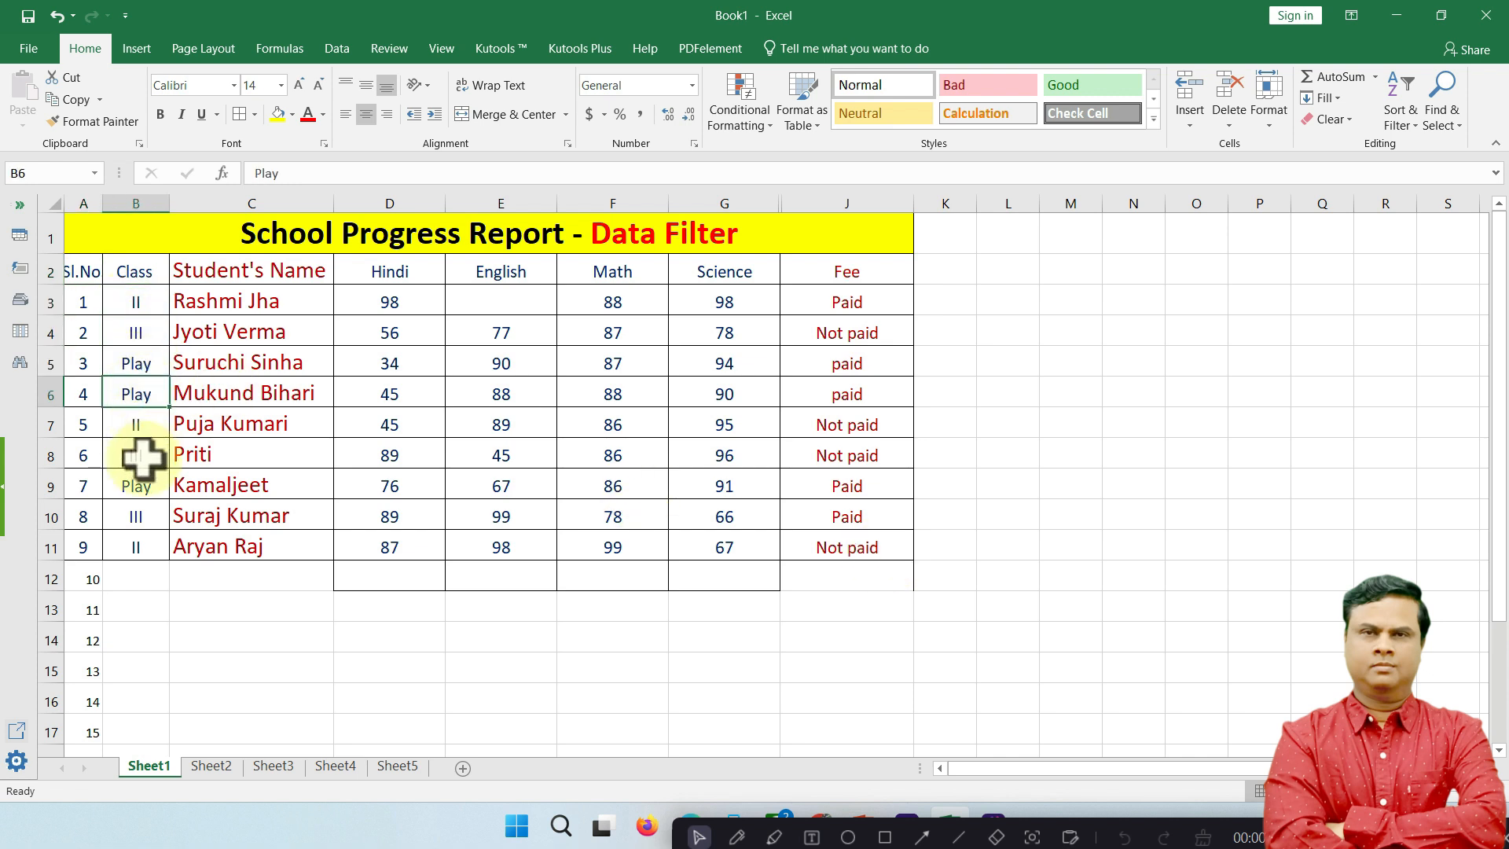
left_click(138, 518)
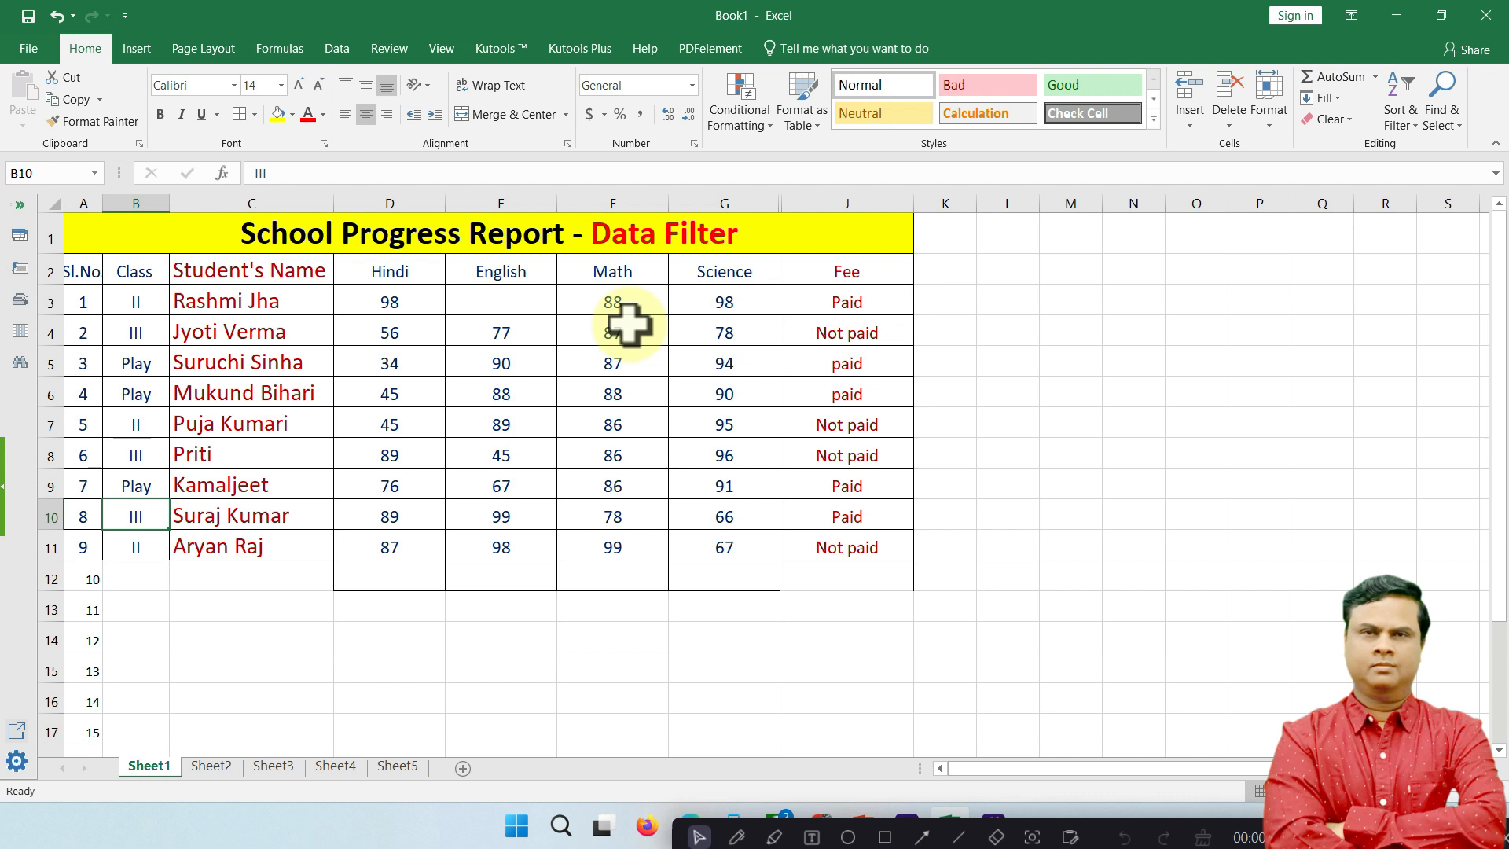
left_click(869, 306)
left_click(858, 330)
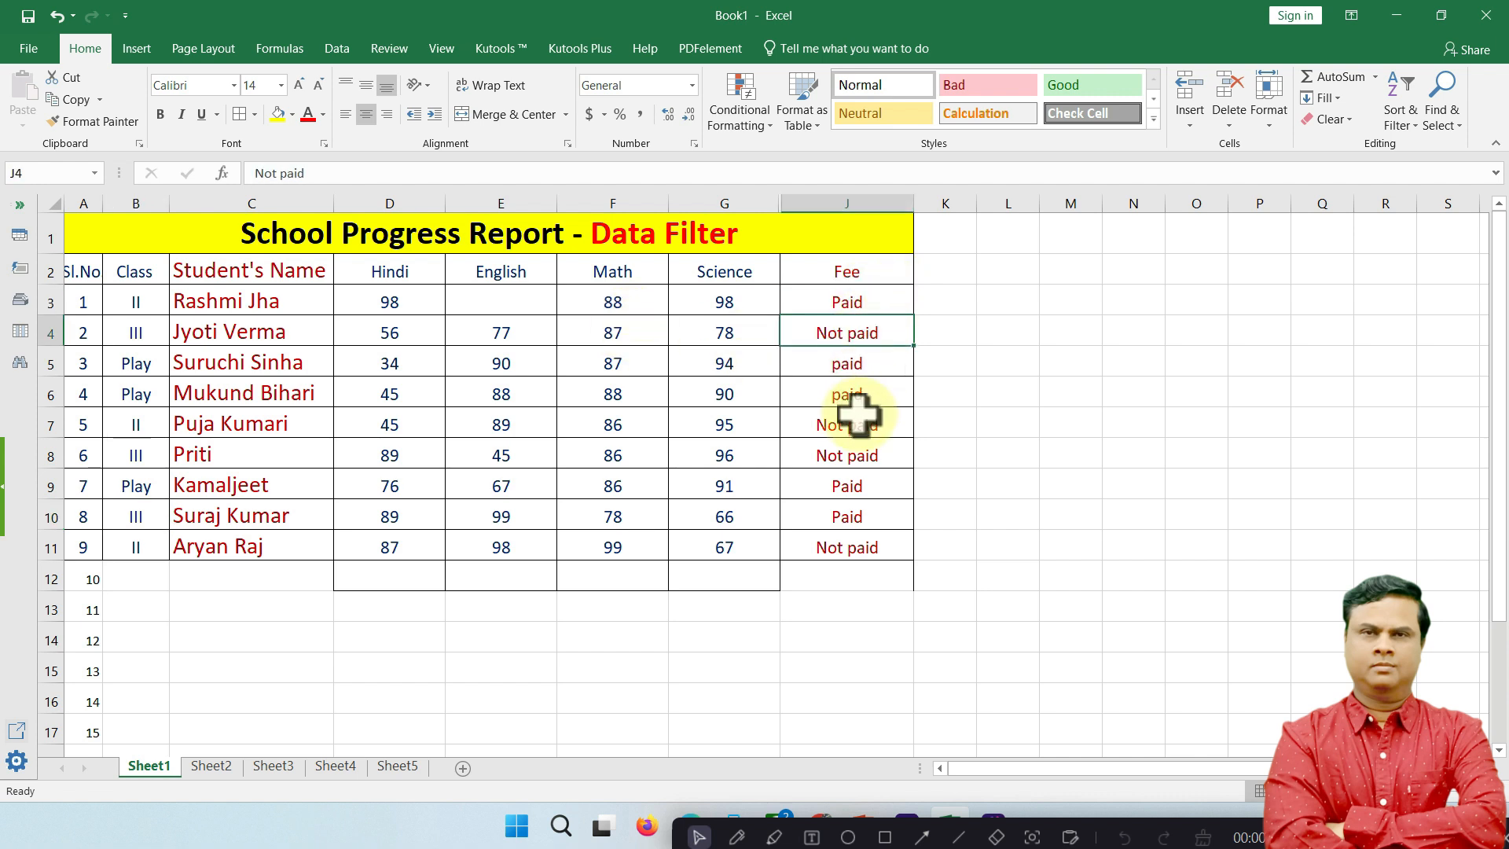
left_click(859, 306)
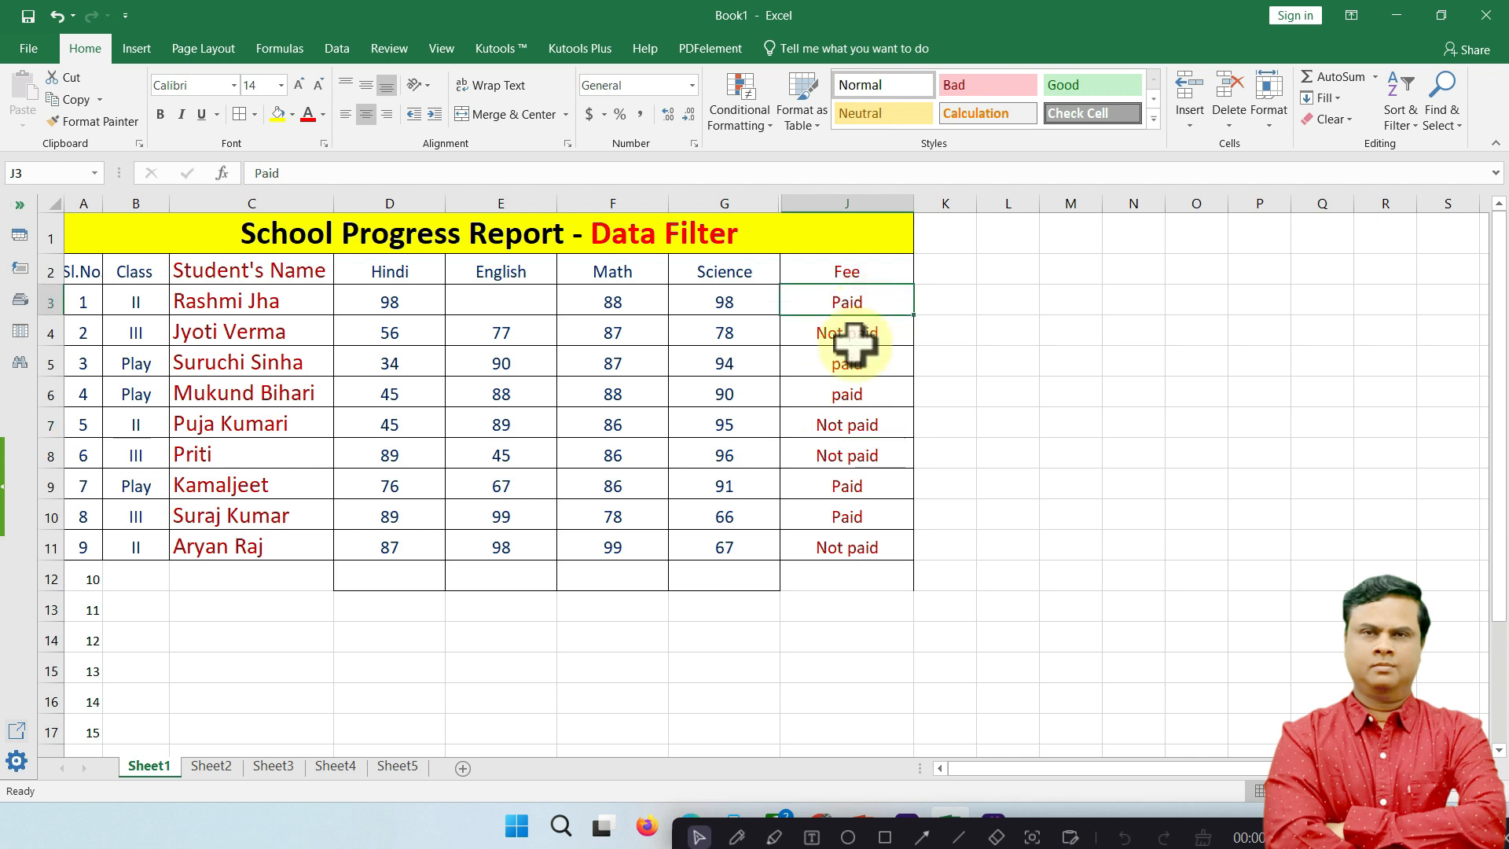
left_click(854, 338)
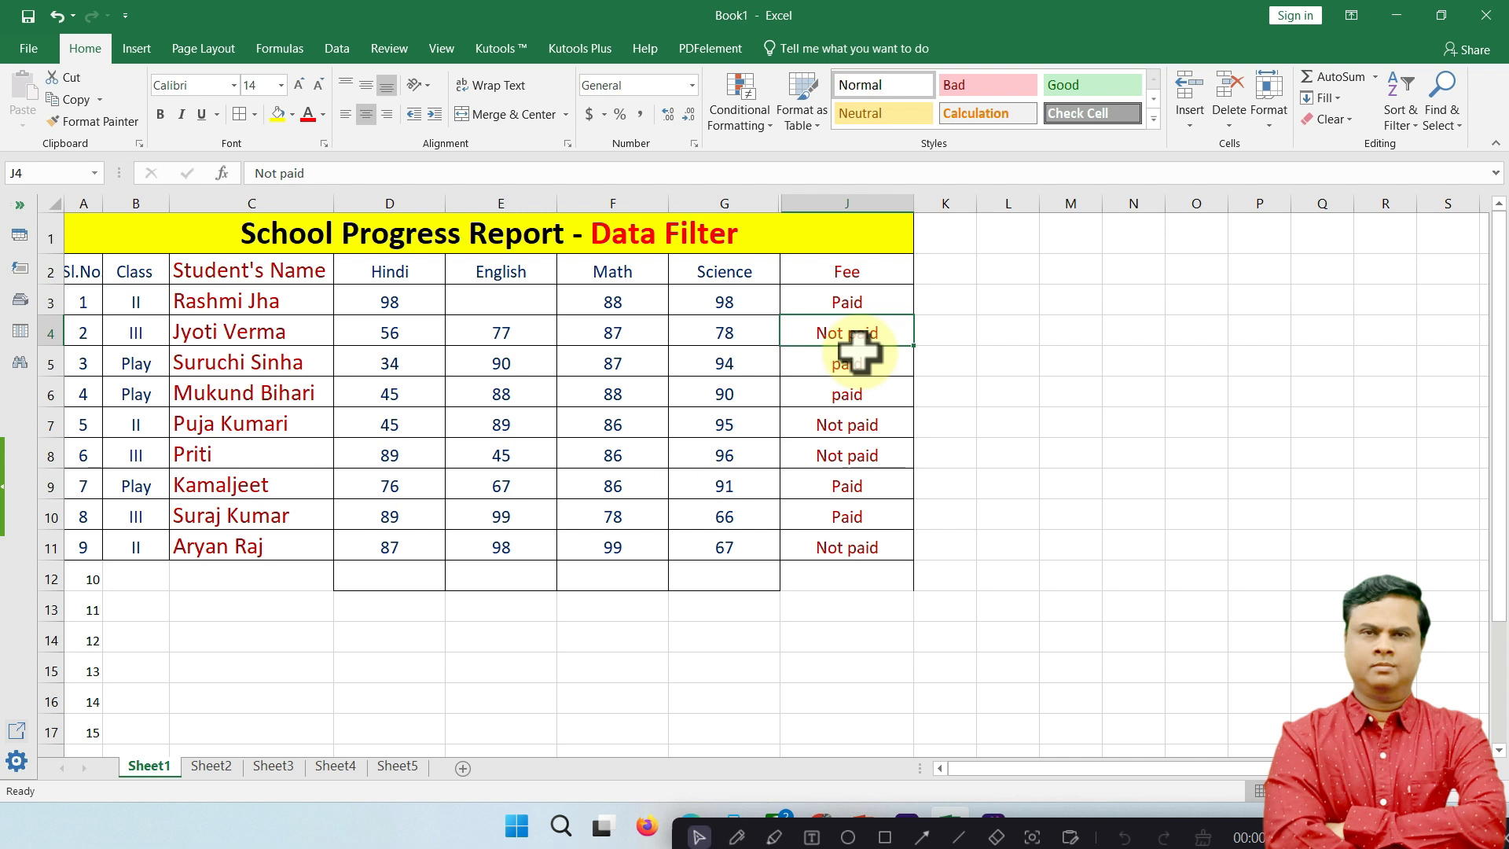
Turn on filtering for the report table A2:J11, including its header row.
left_click(73, 271)
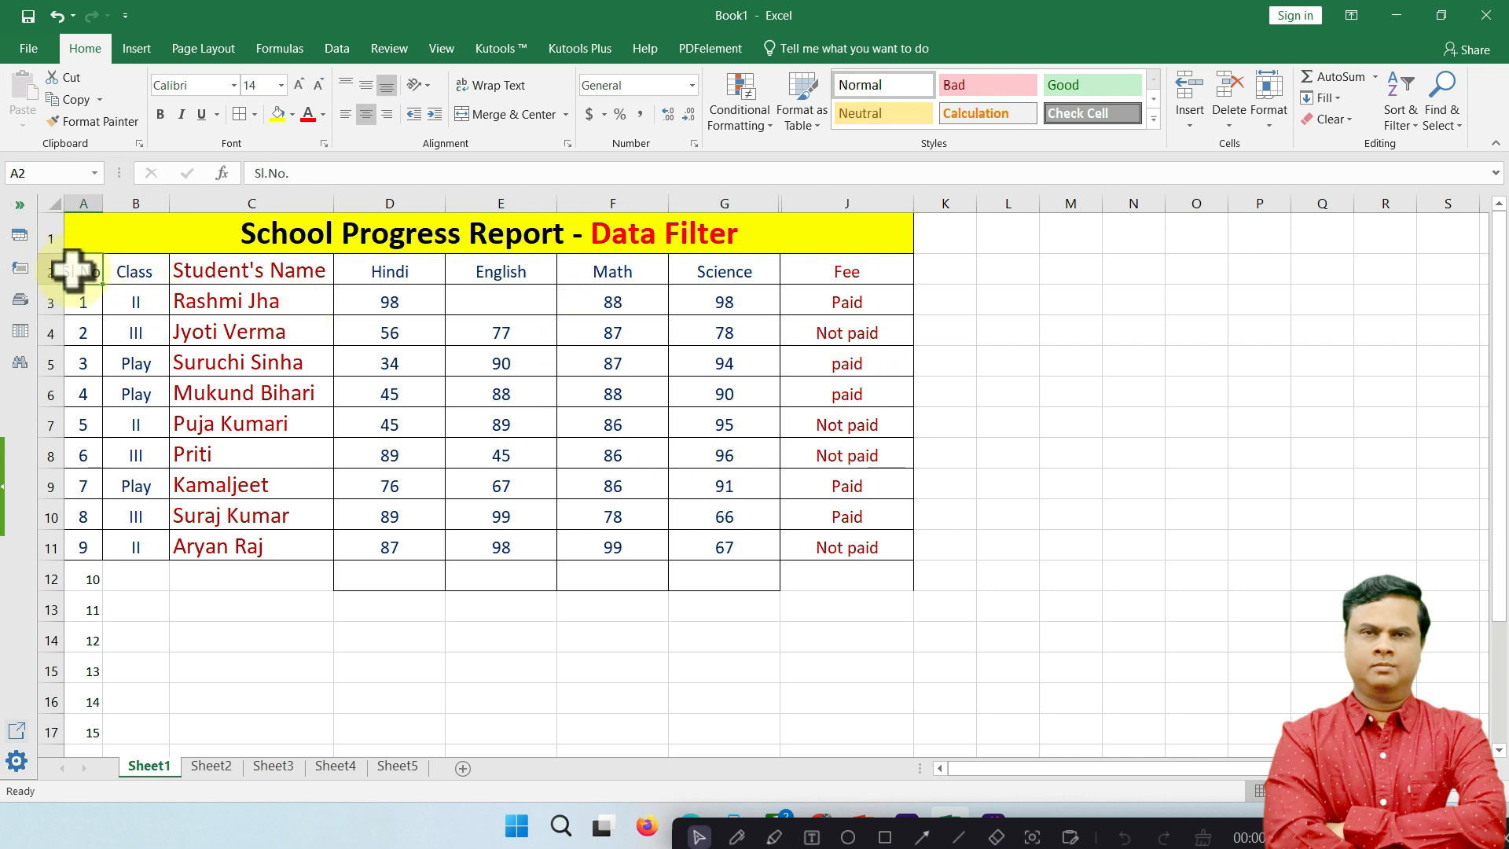
left_click_drag(77, 267, 875, 542)
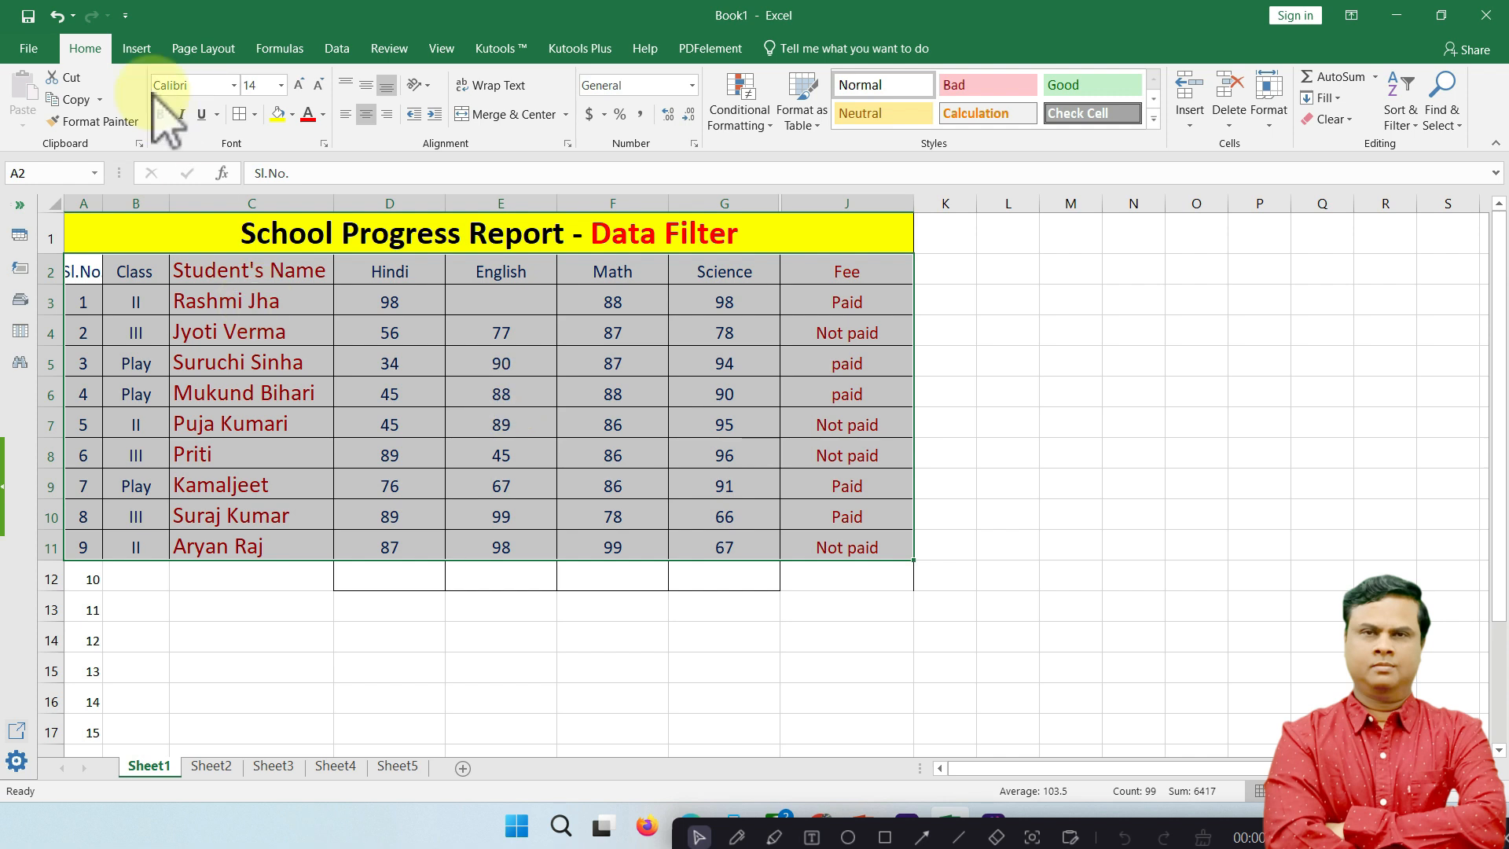
left_click(1400, 118)
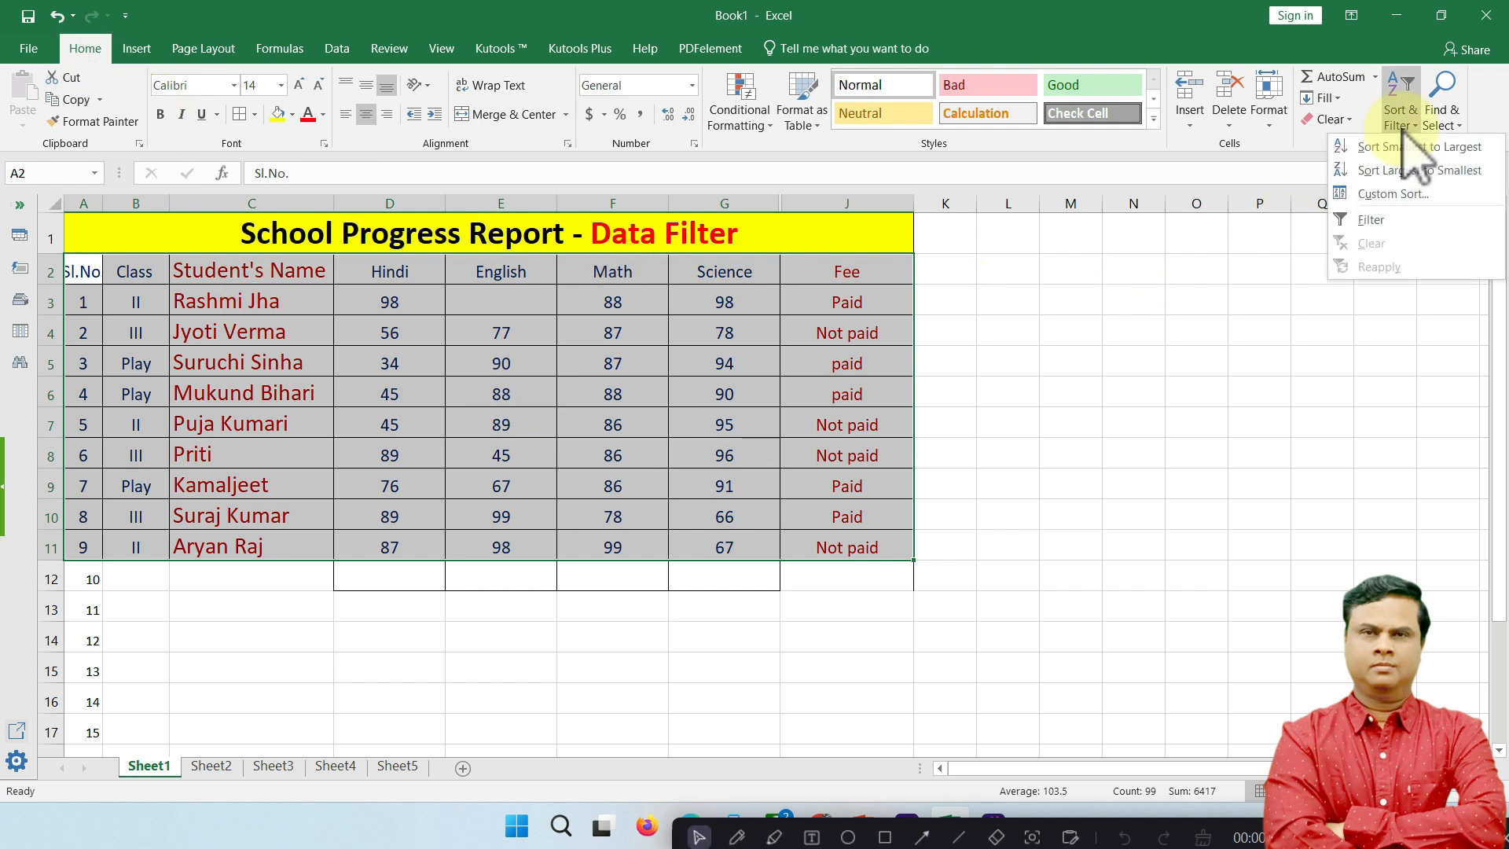
left_click(1367, 221)
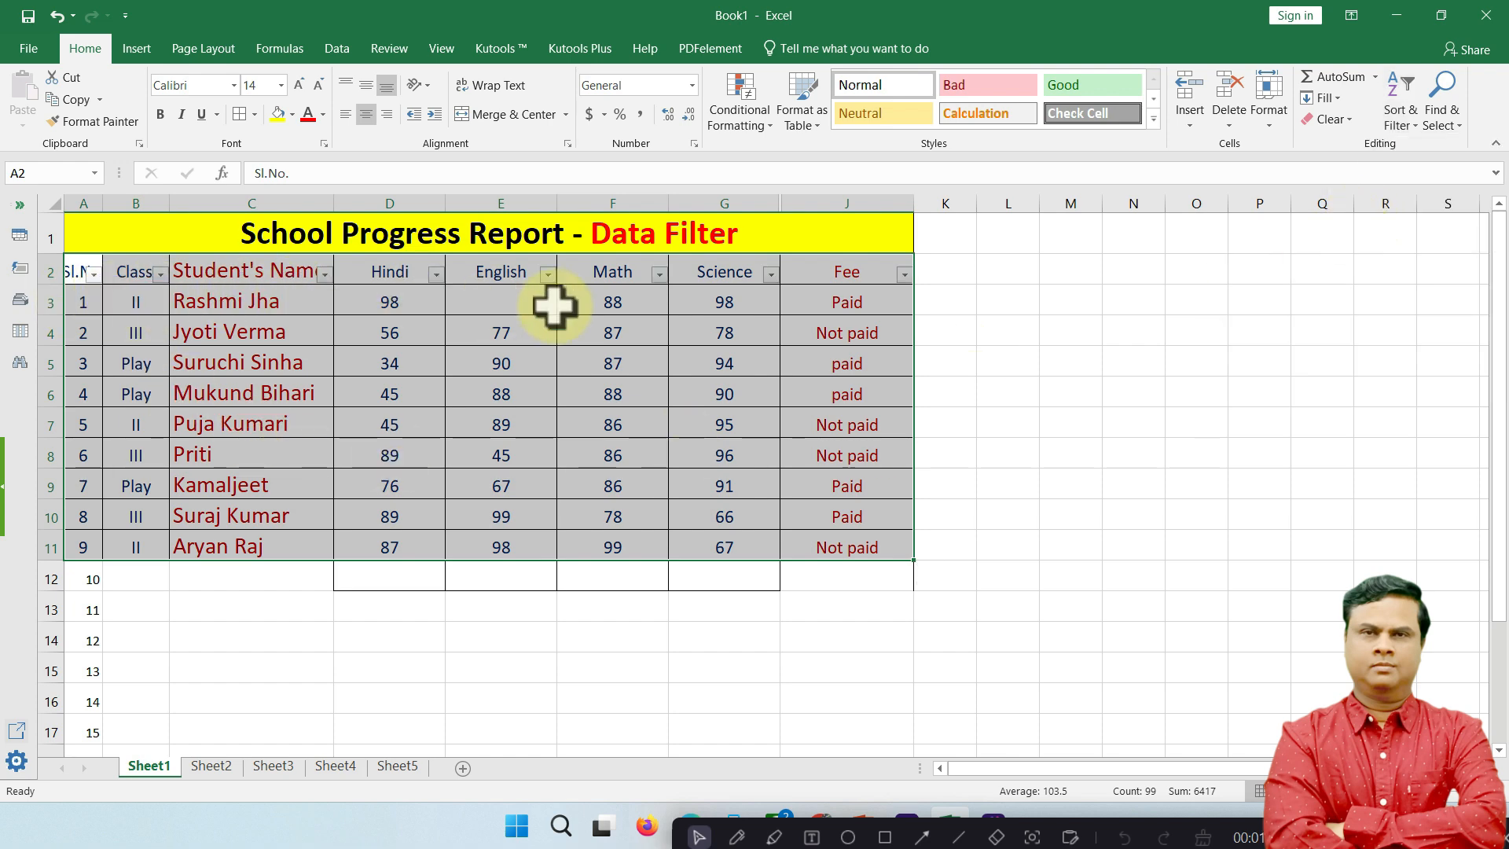
left_click(644, 334)
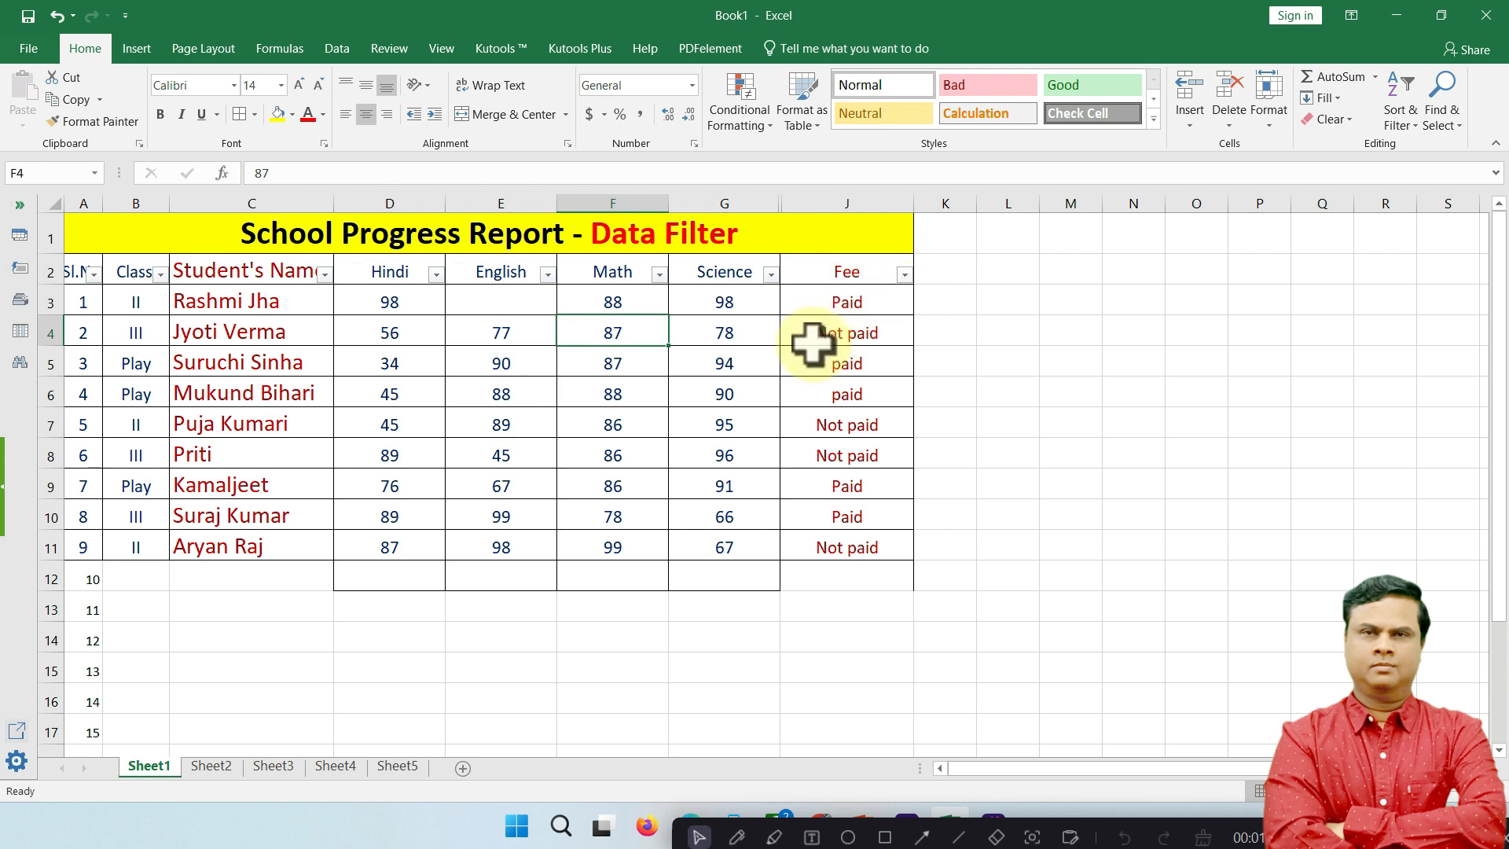
Filter the report to show only Paid in the Fee column and only Play in the Class column.
left_click(905, 276)
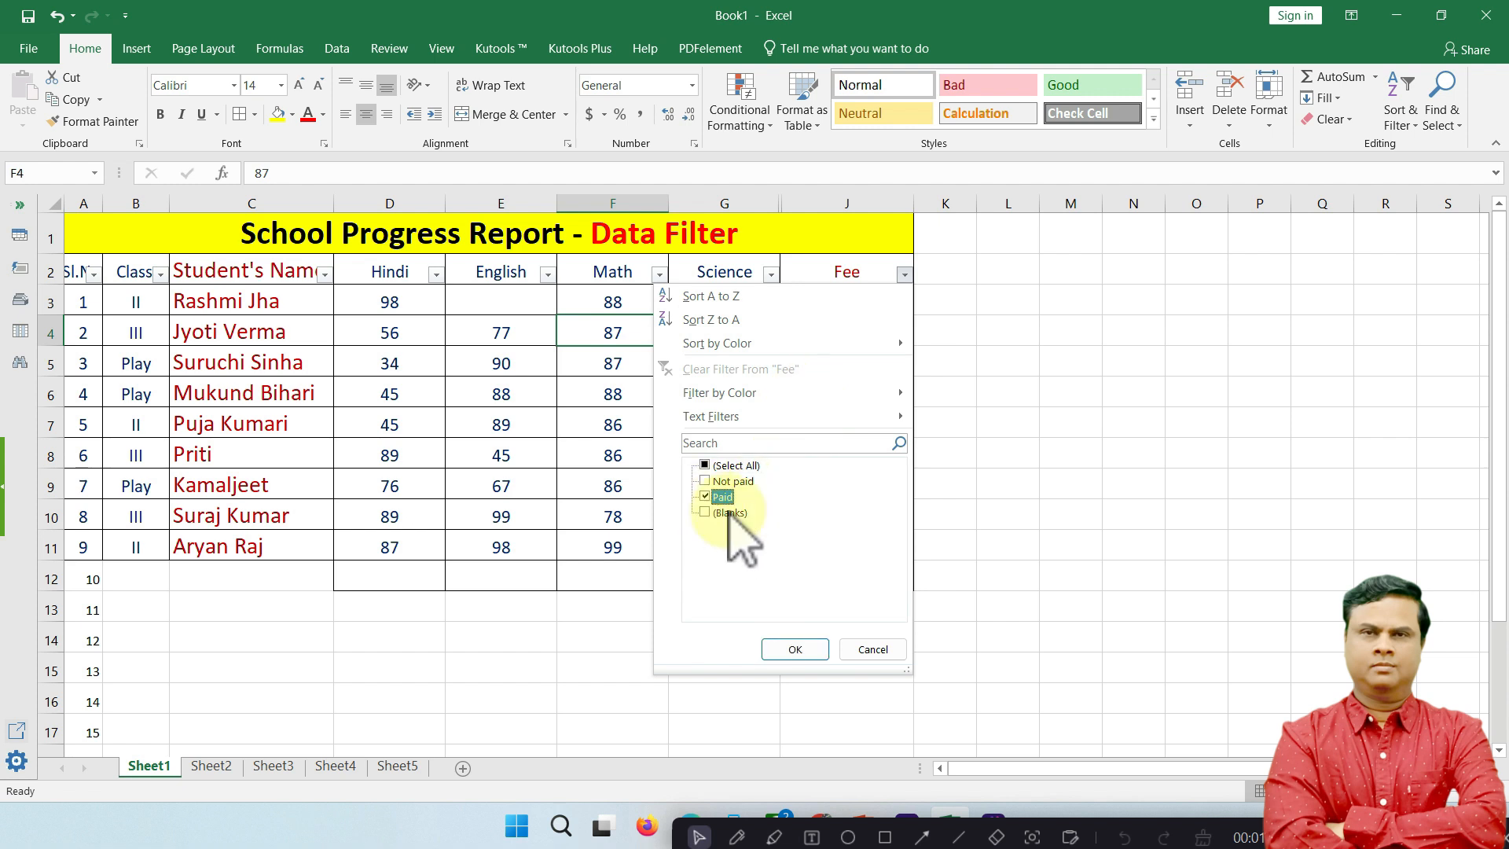
left_click(795, 649)
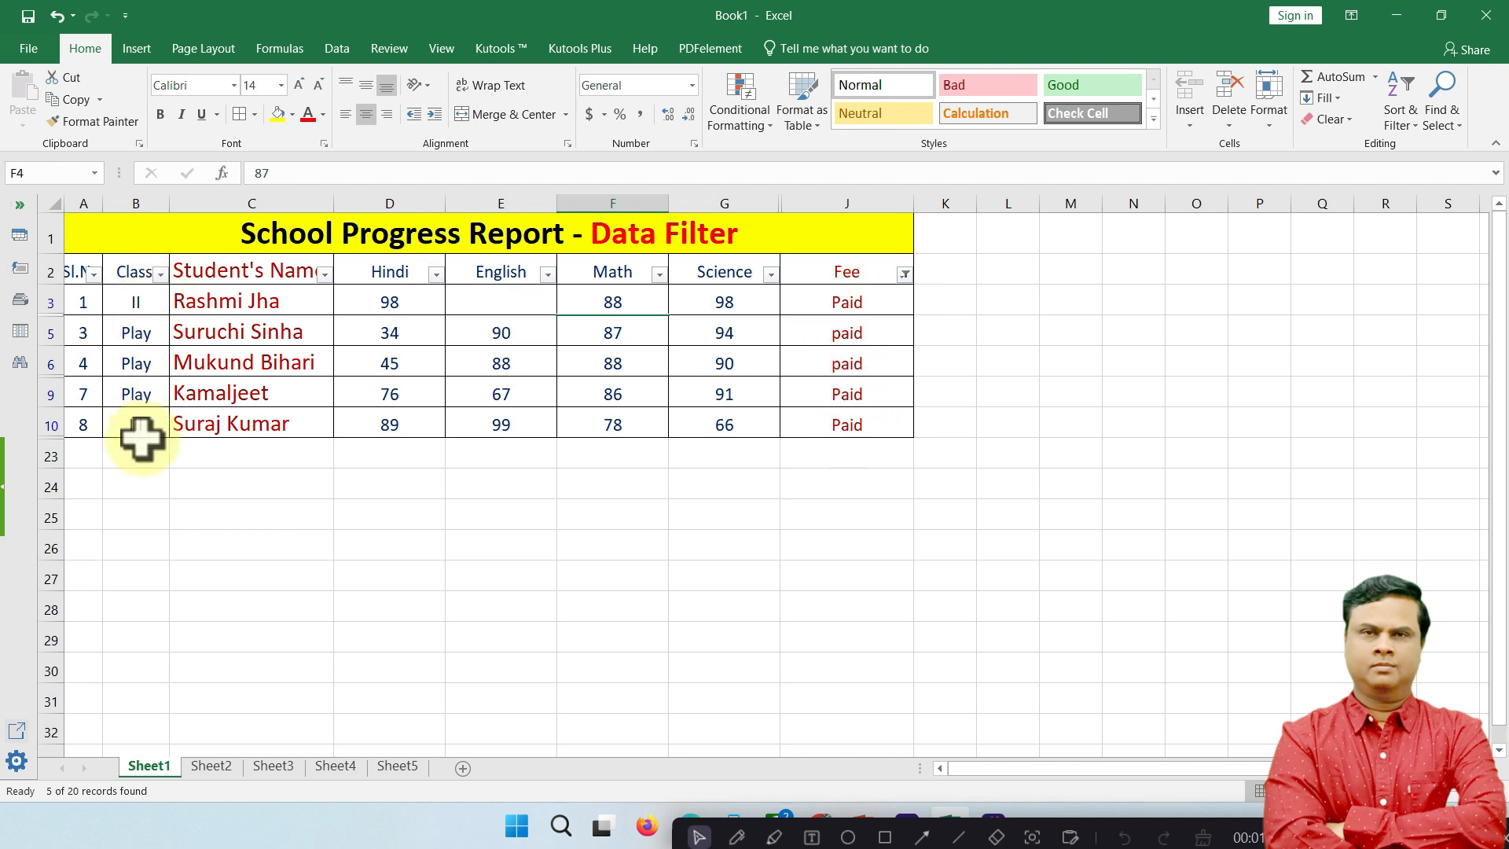
left_click(159, 273)
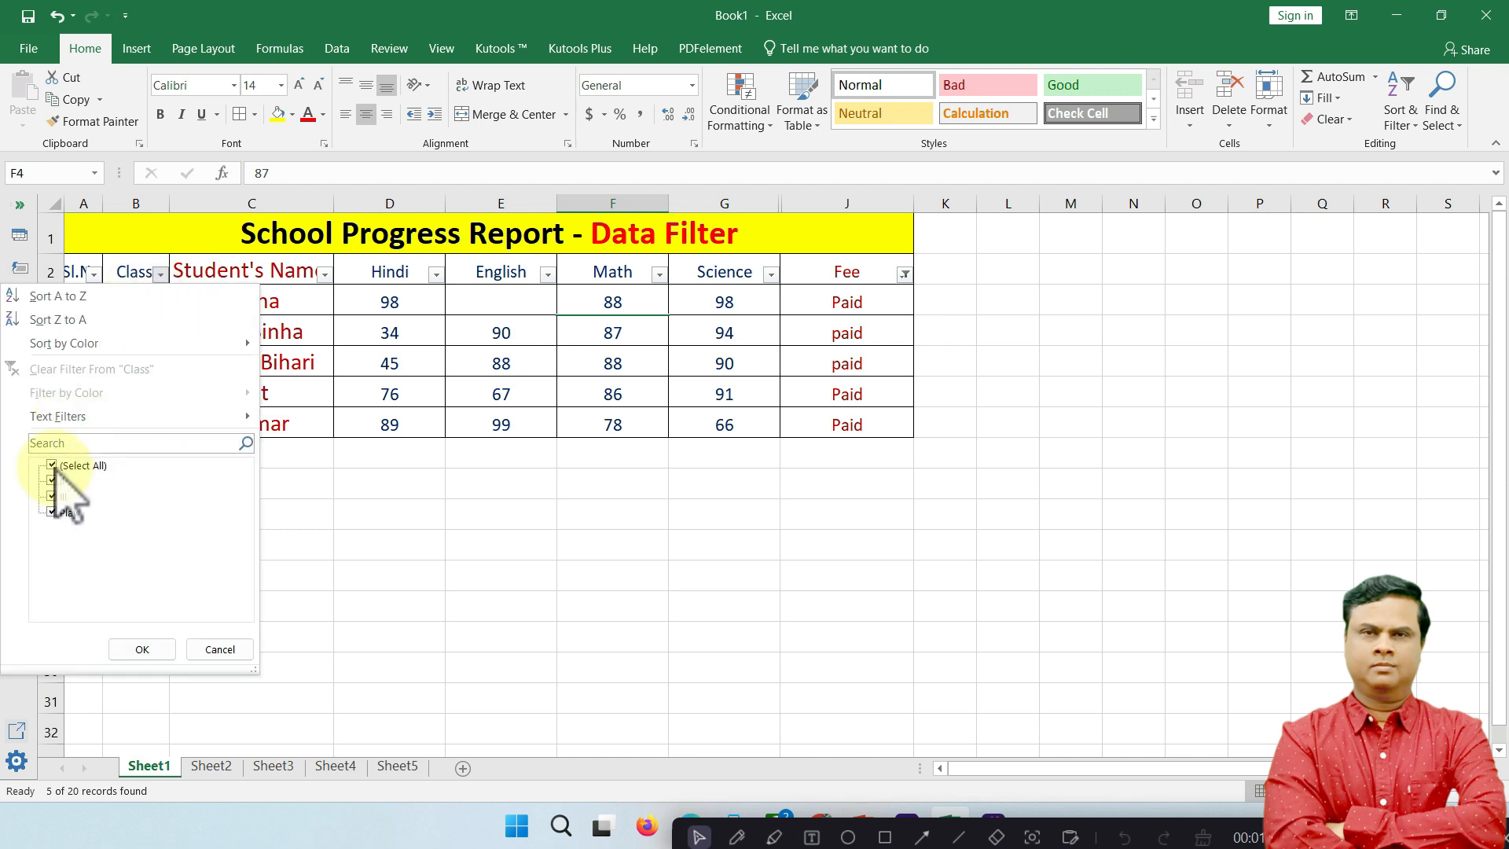
left_click(52, 512)
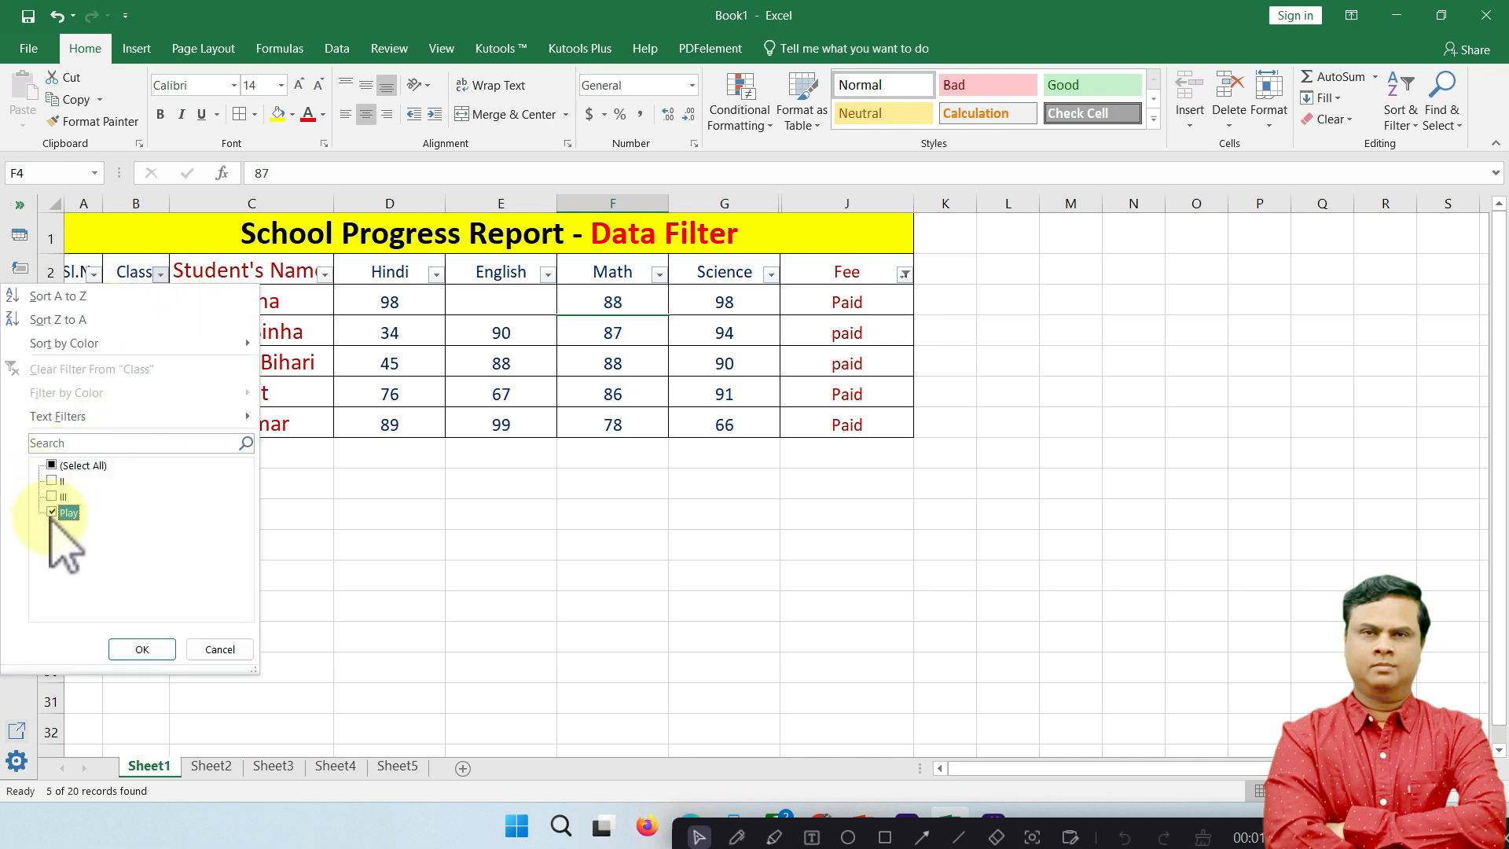
left_click(140, 652)
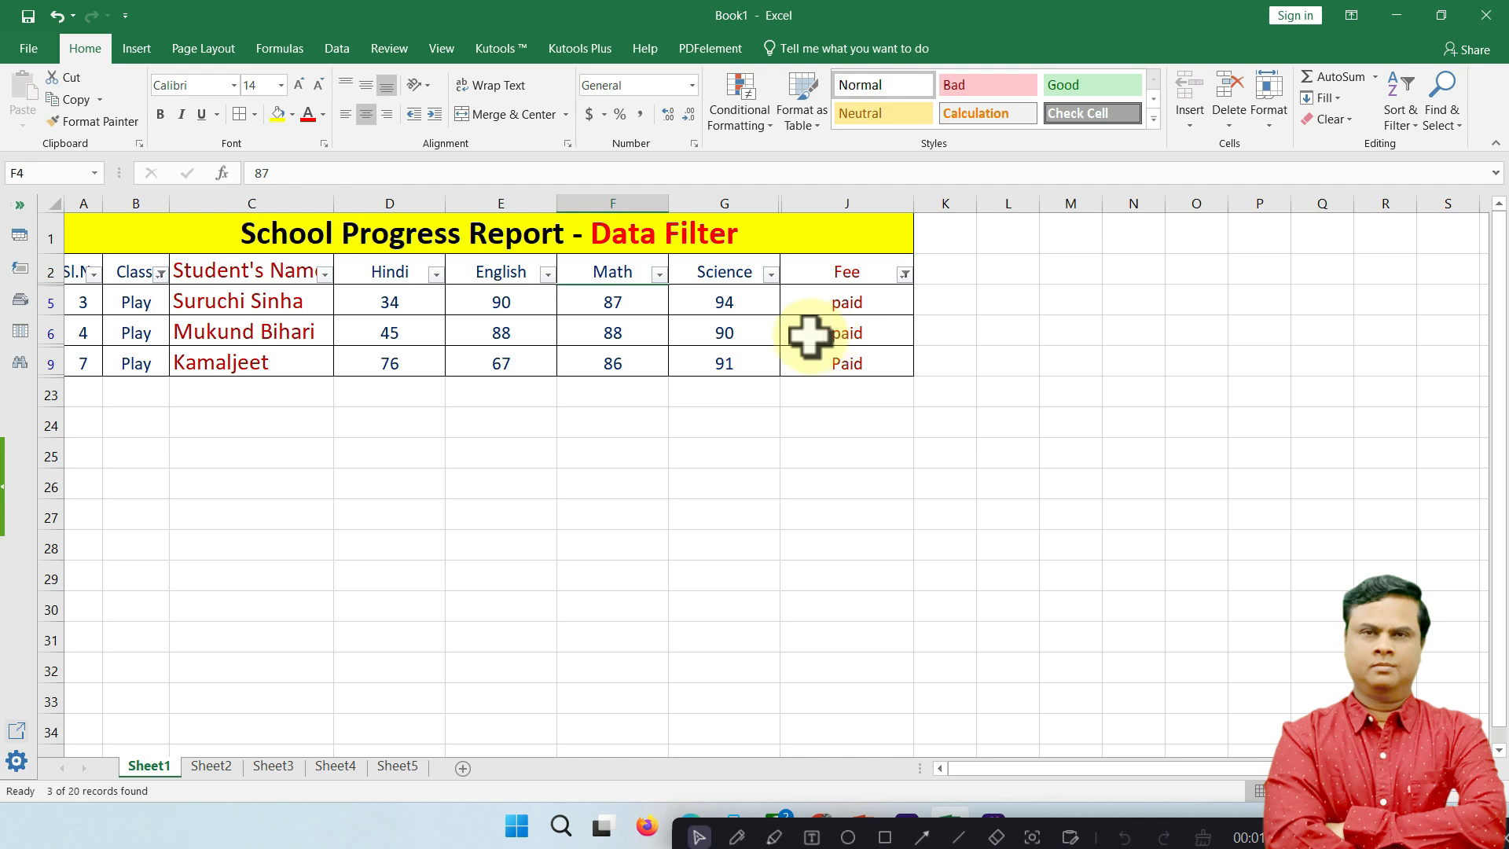
Reset the Fee and Class filters by selecting all values in both columns.
left_click(905, 274)
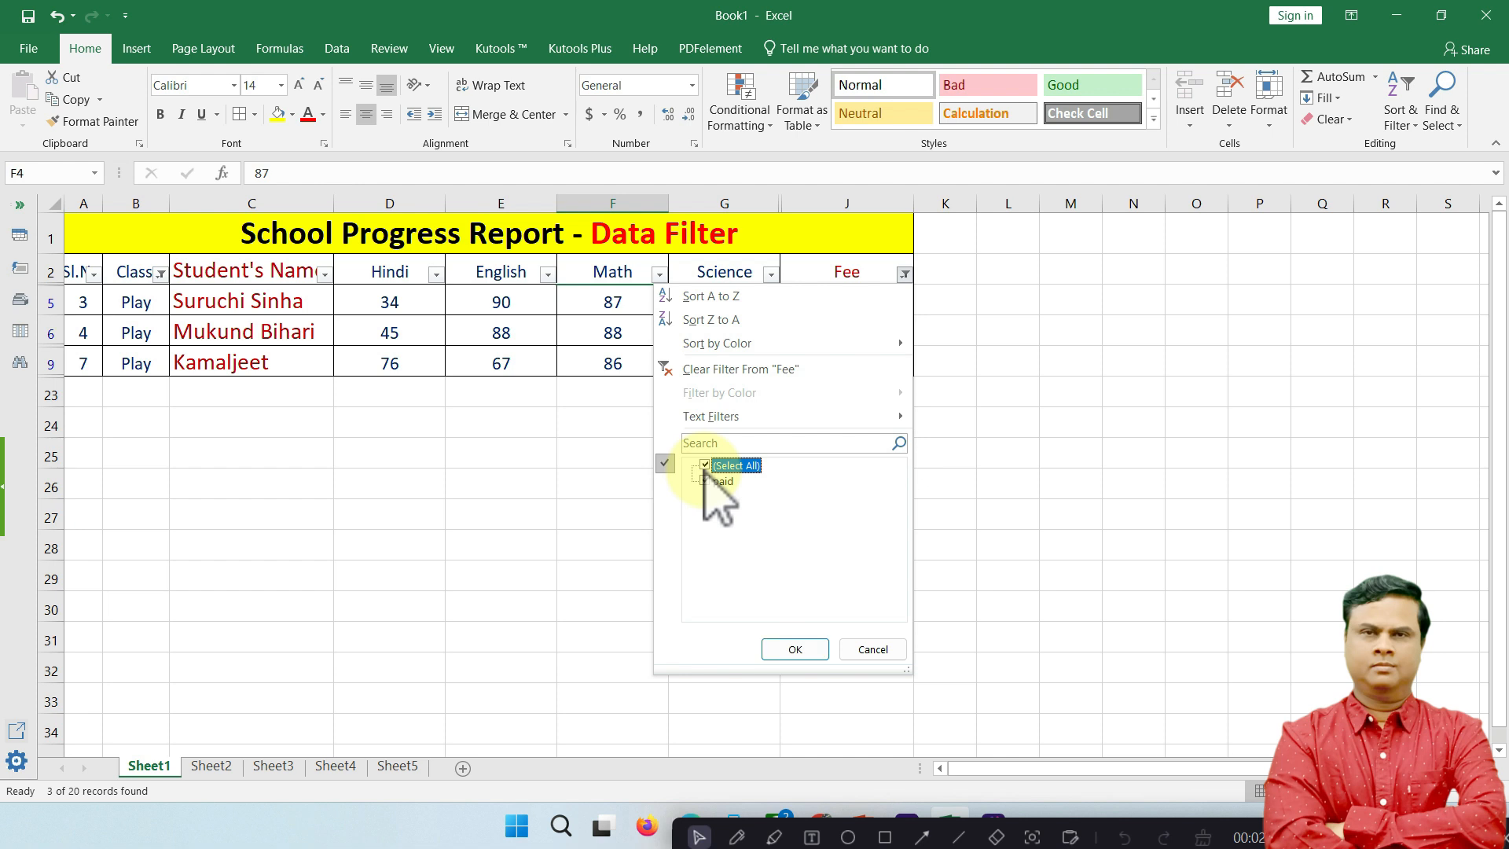
left_click(790, 649)
left_click(160, 273)
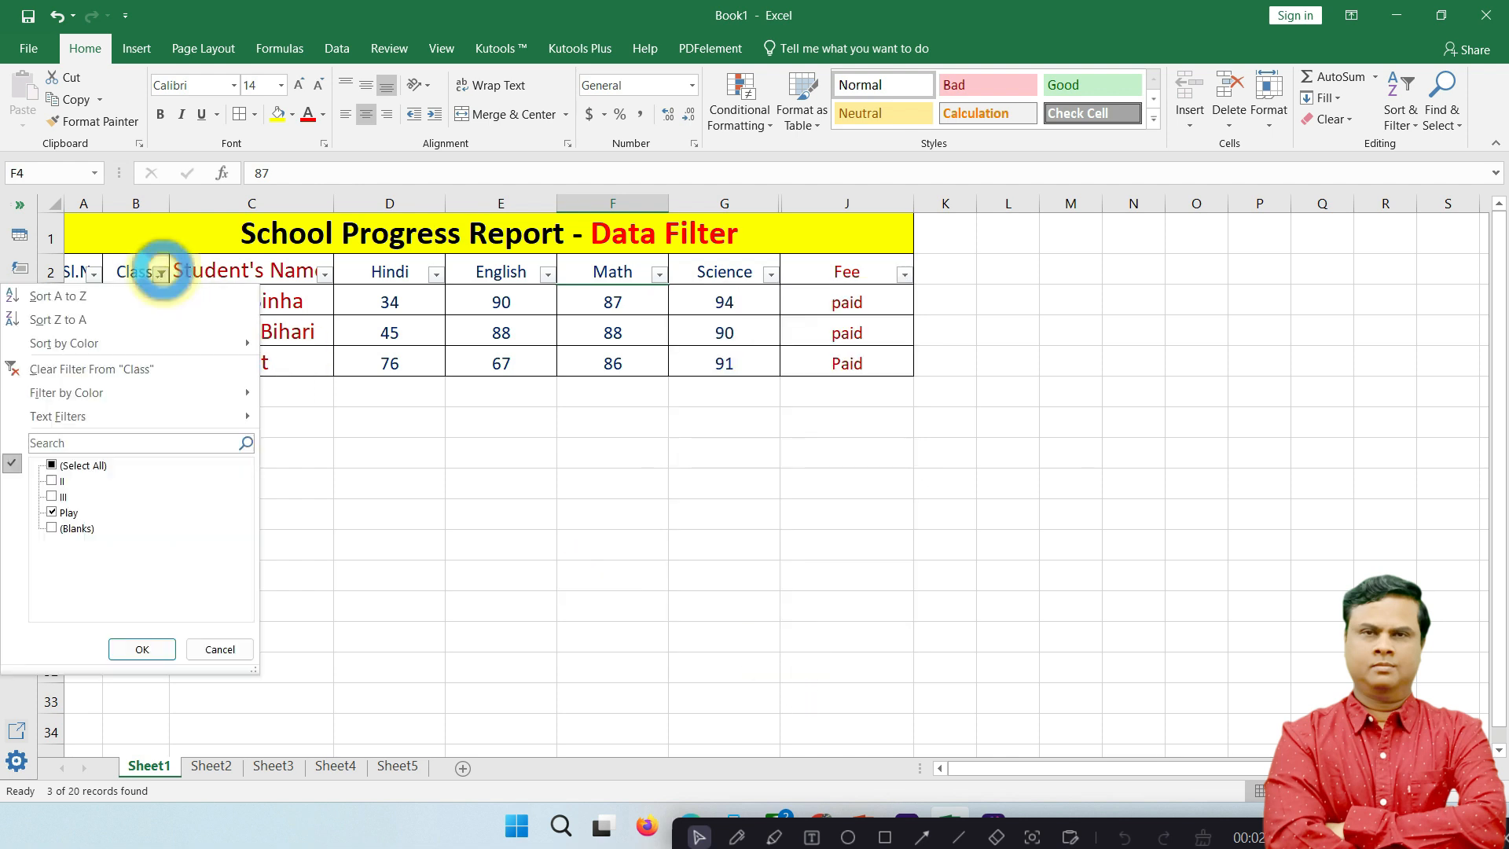
left_click(129, 652)
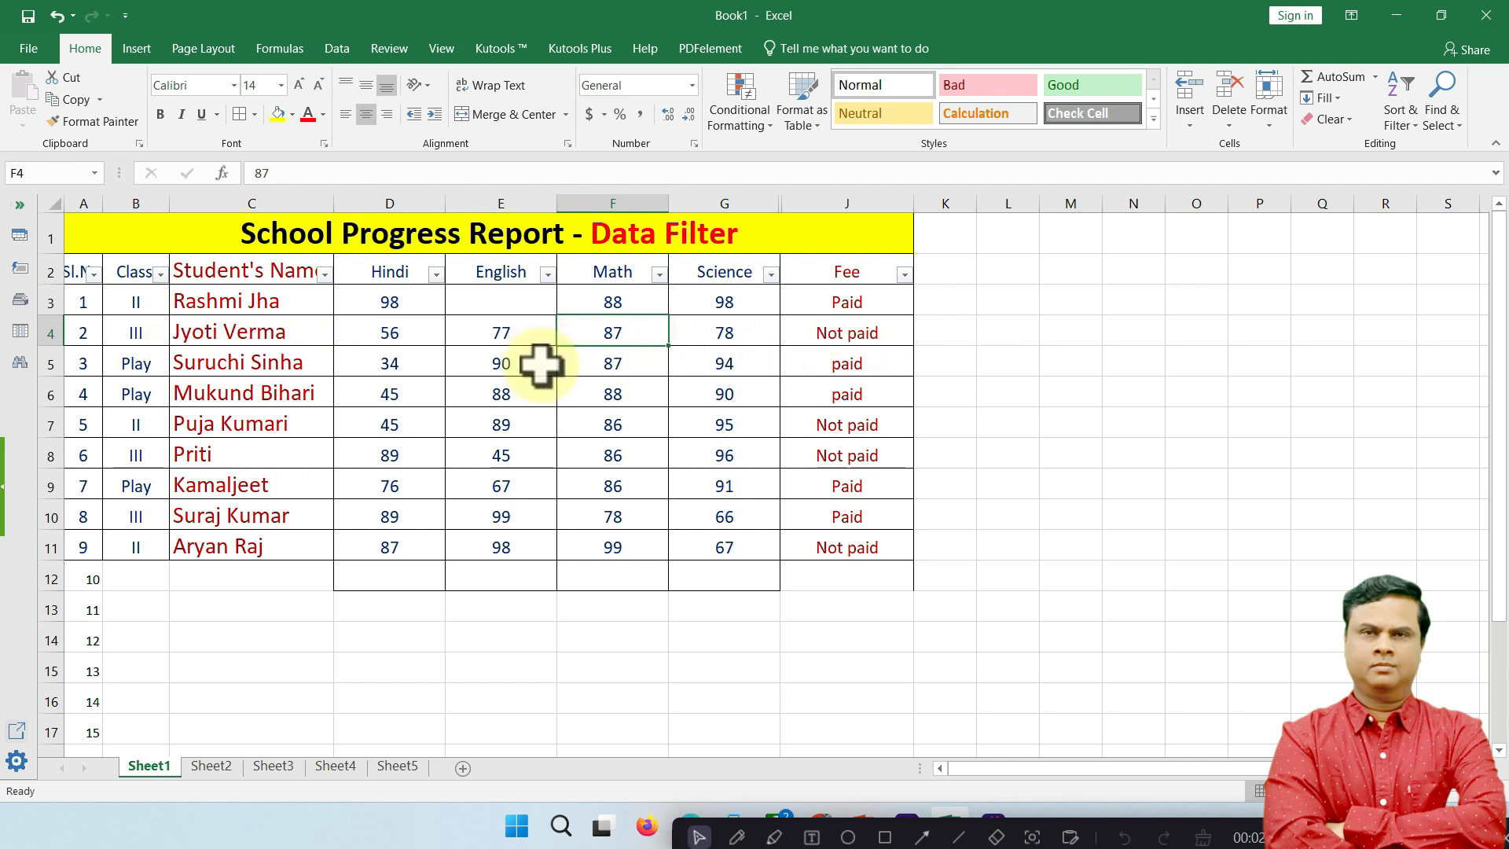
Review the Science marks and apply a Greater Than number filter to that column that keeps only marks of 90 and above.
left_click(730, 304)
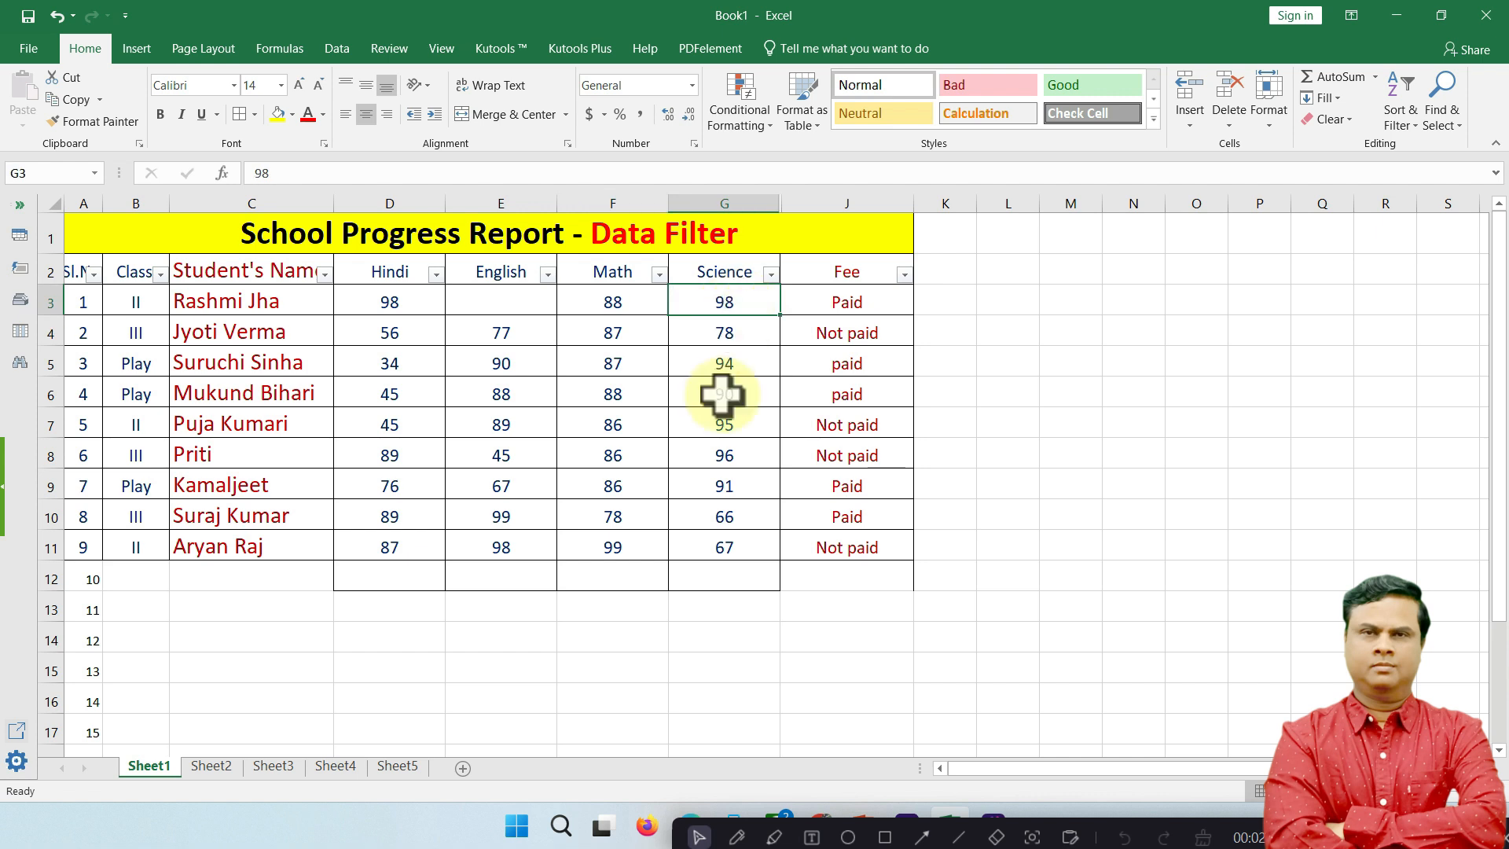
left_click(725, 514)
left_click(723, 544)
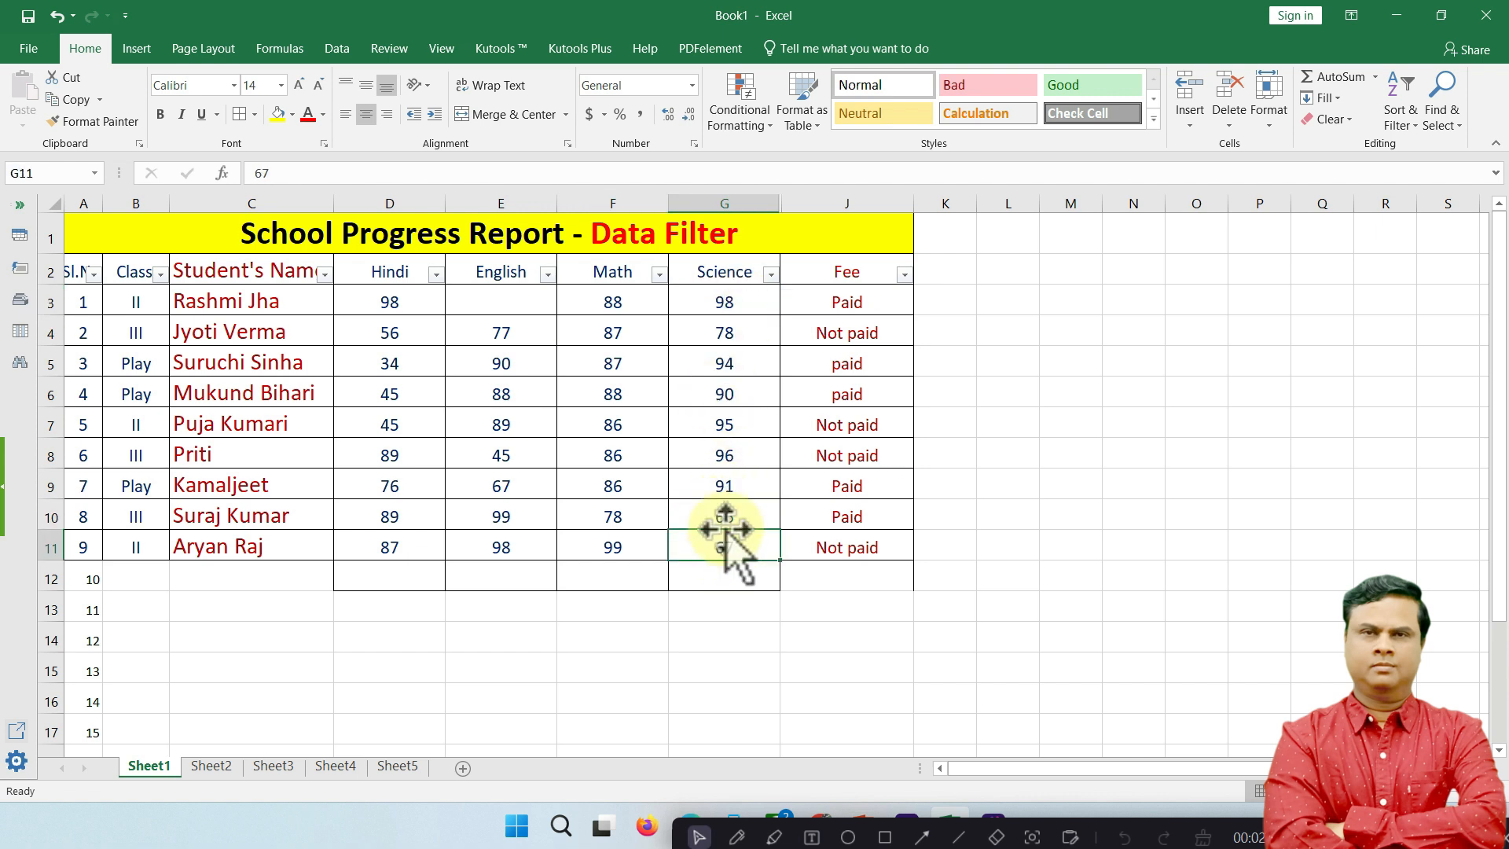
left_click(725, 458)
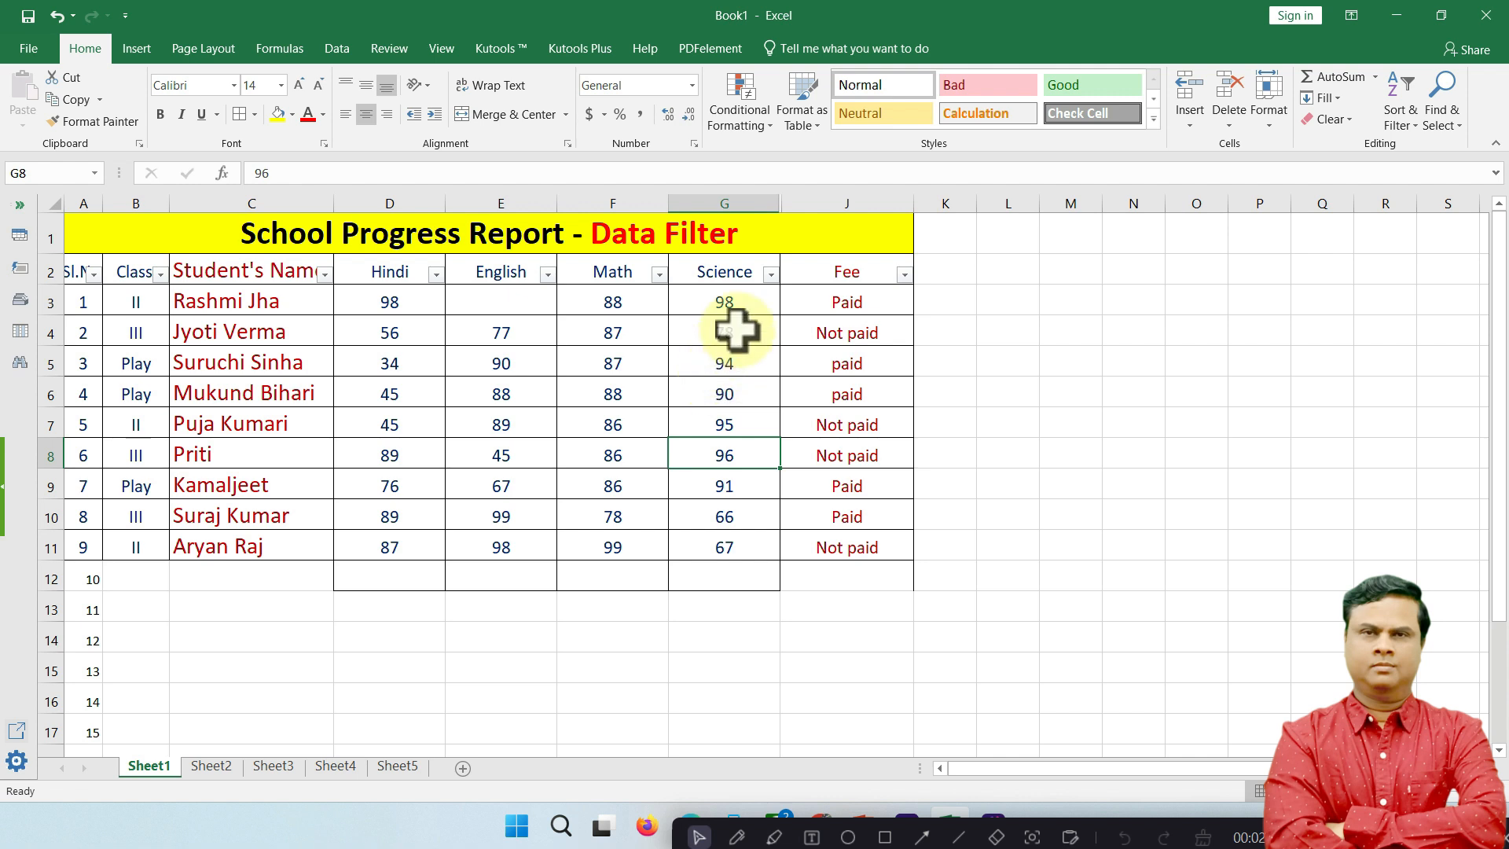
left_click(770, 274)
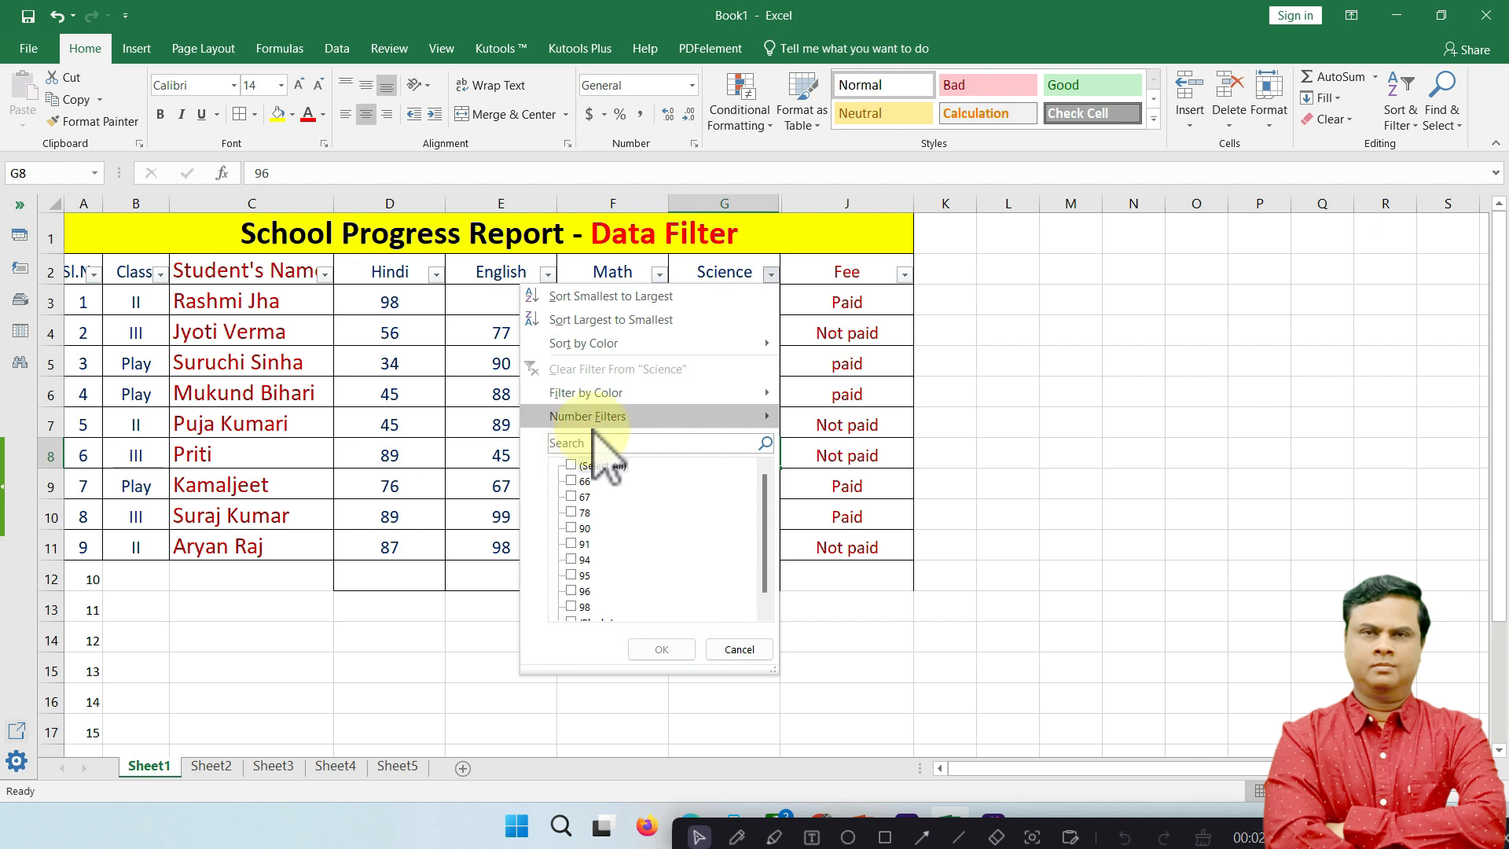
mouse_move(597, 418)
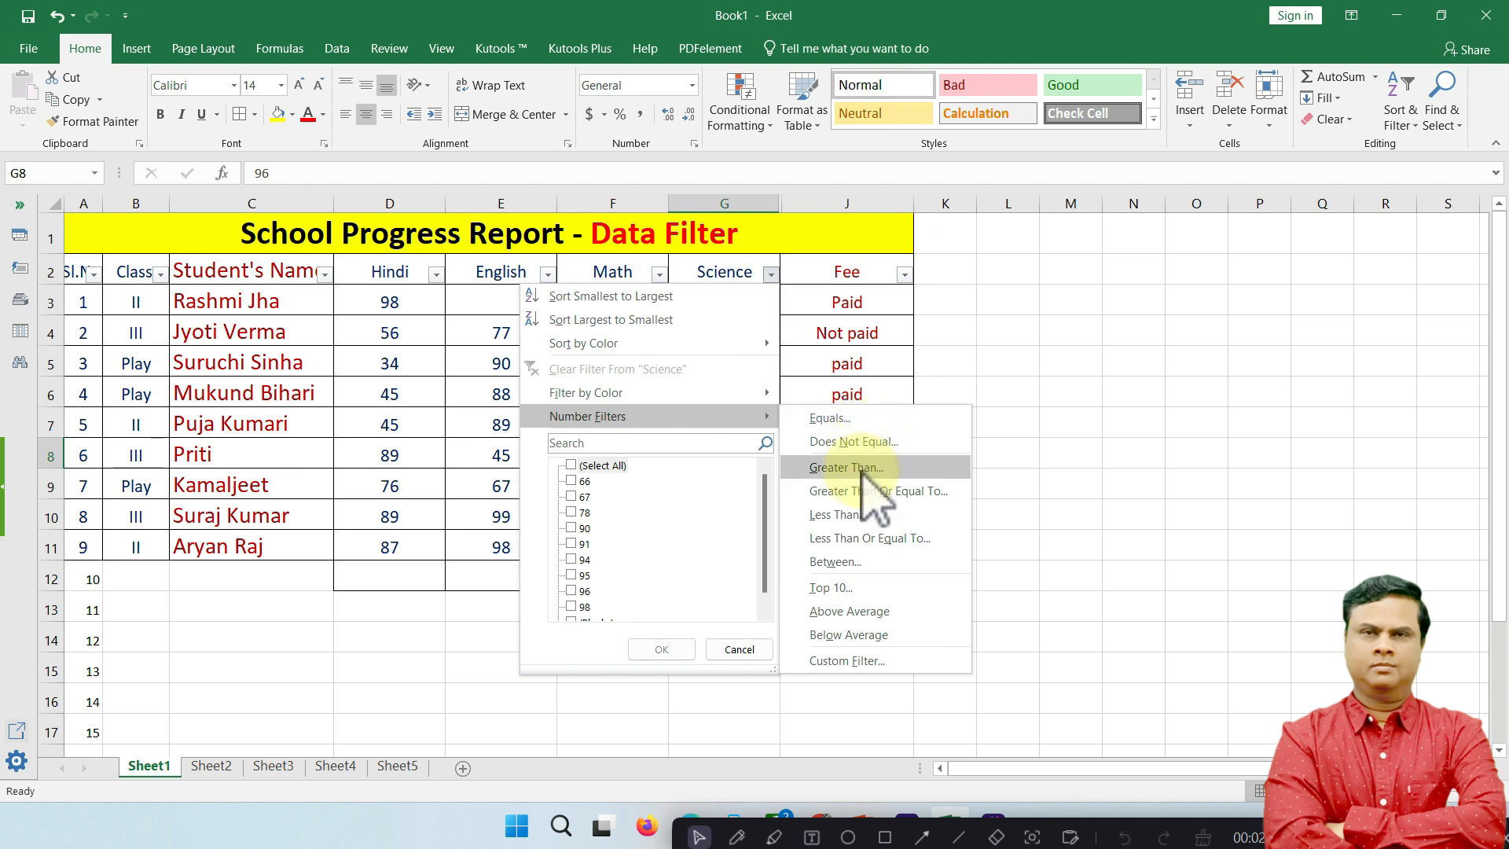
left_click(847, 468)
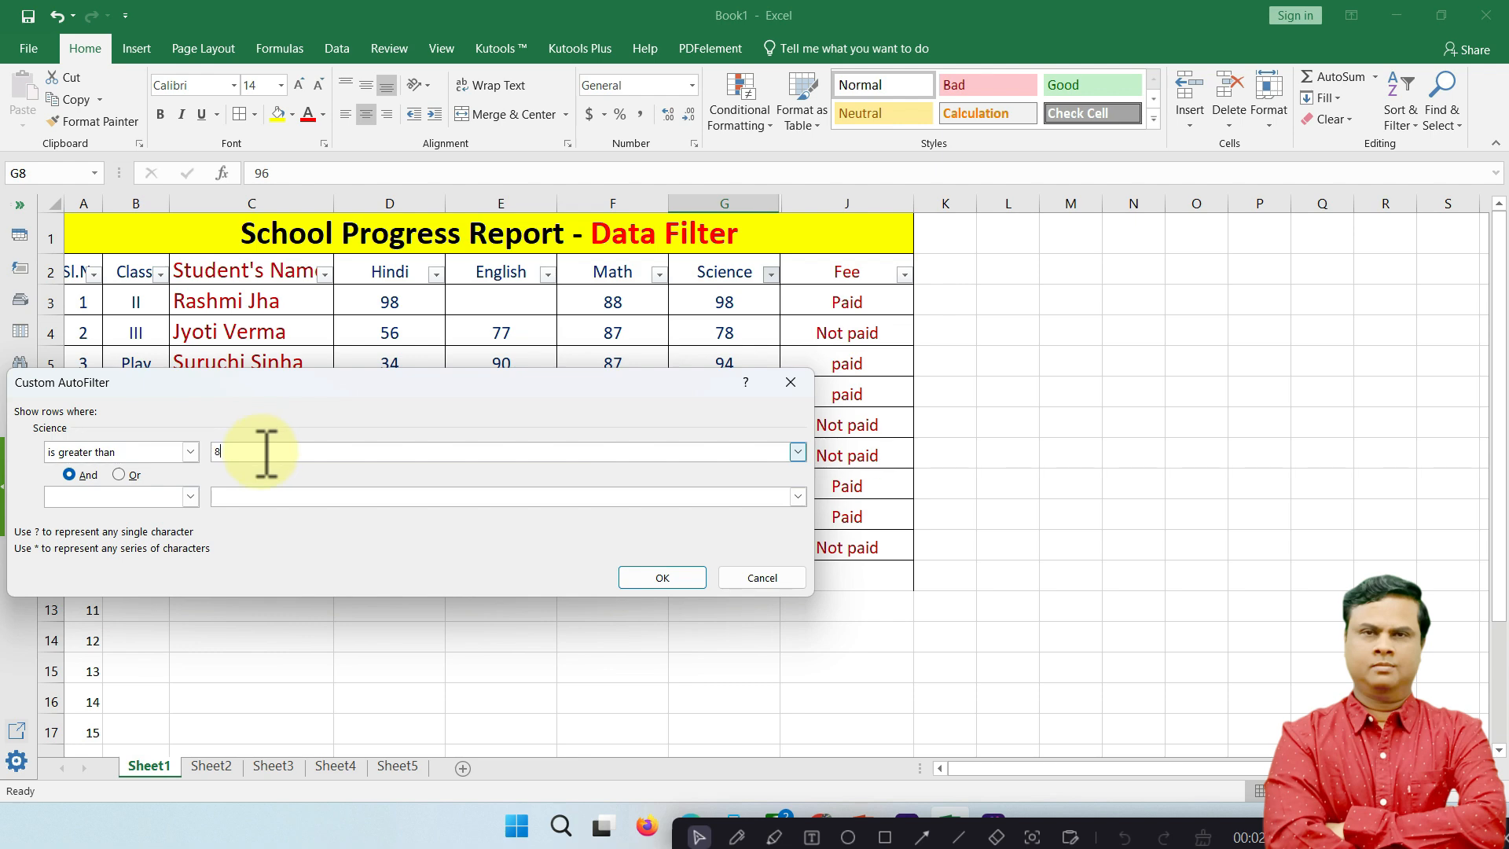
left_click(662, 577)
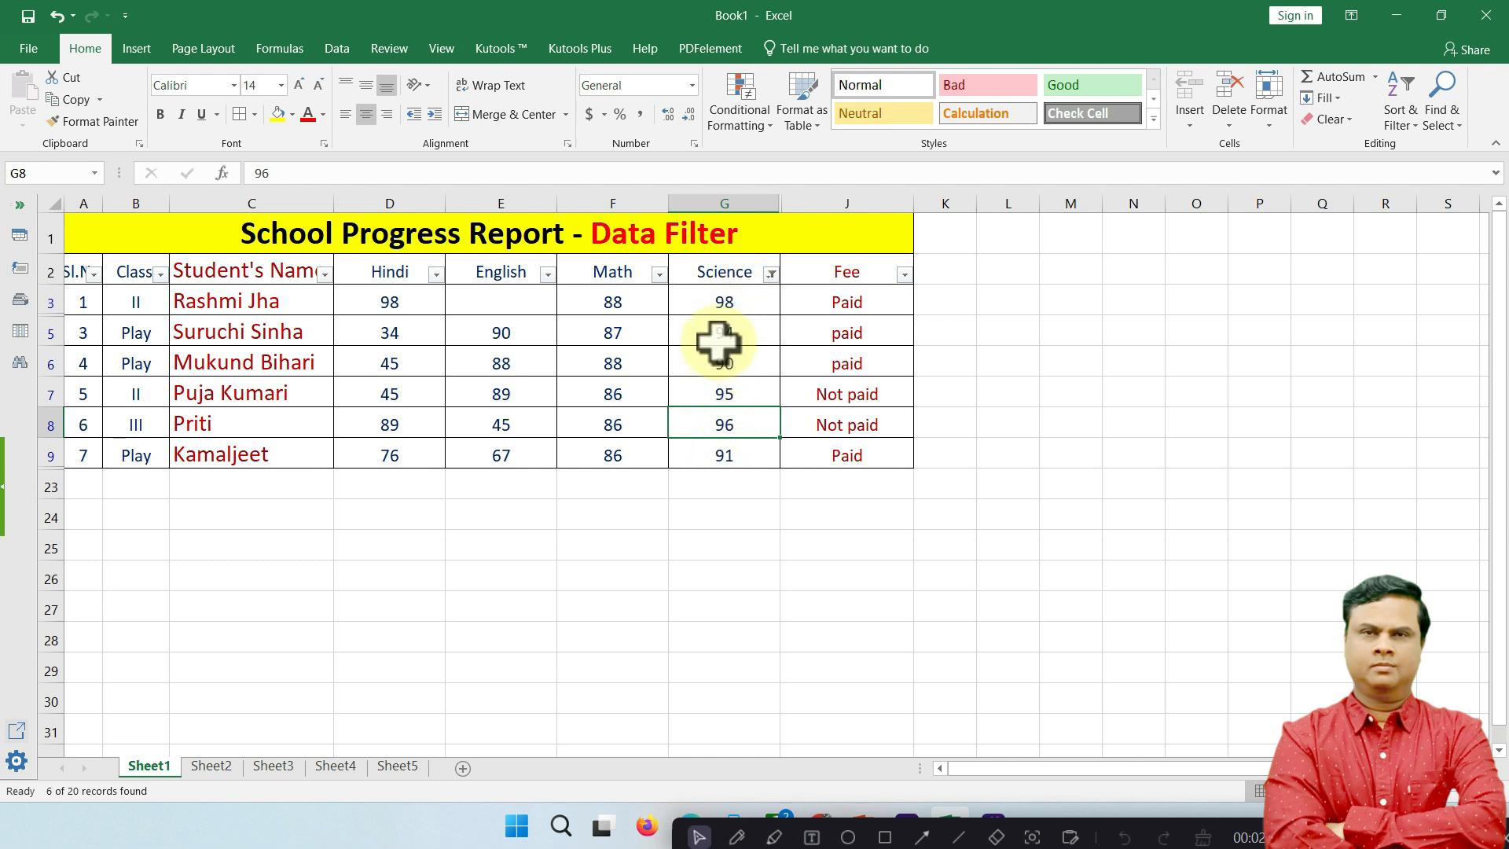
left_click(720, 297)
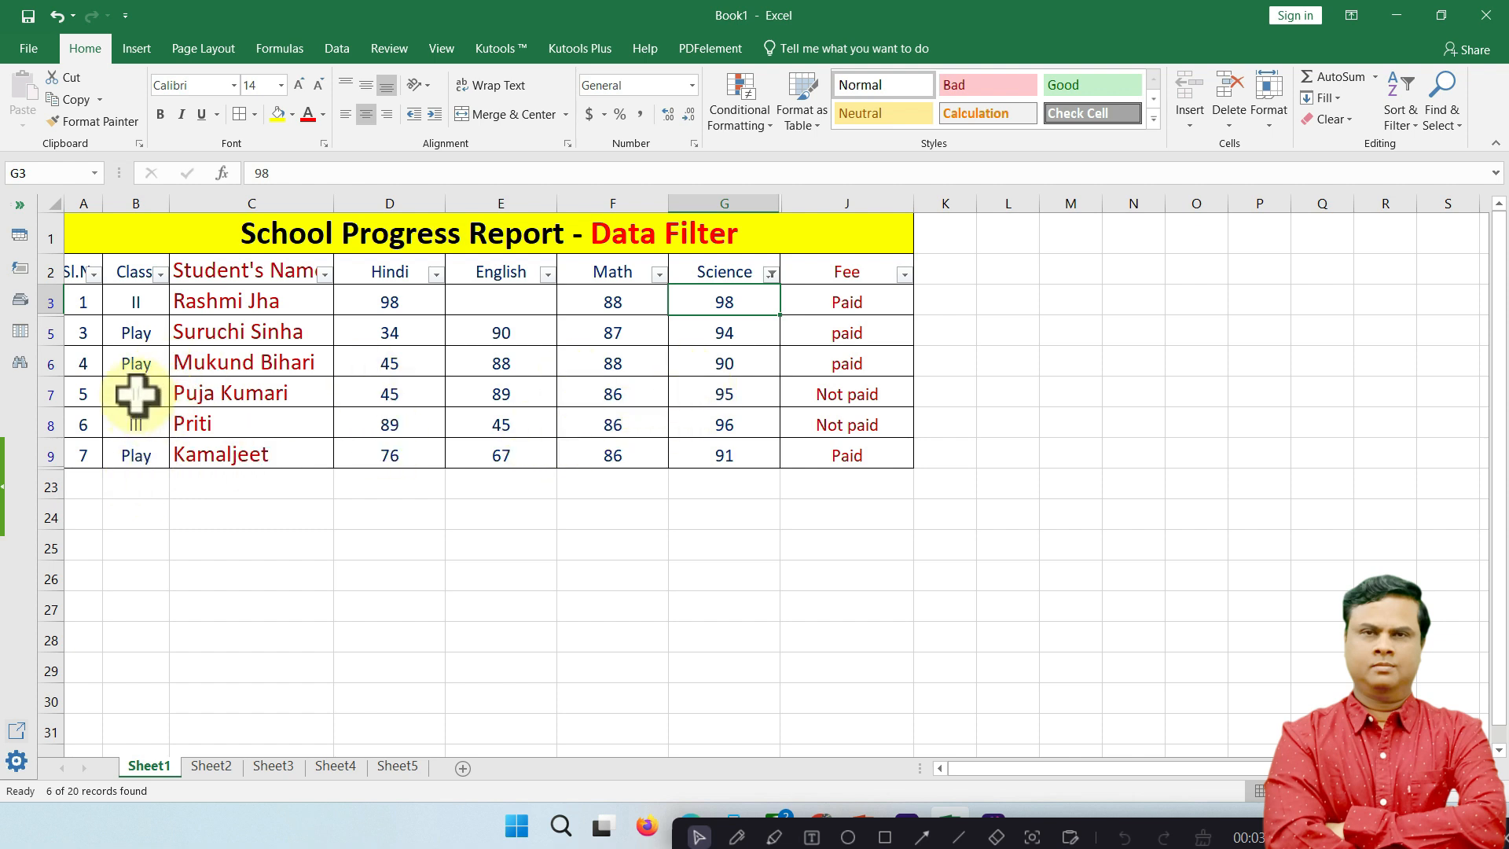
Filter the Class column to show only class II within the filtered Science results.
left_click(160, 274)
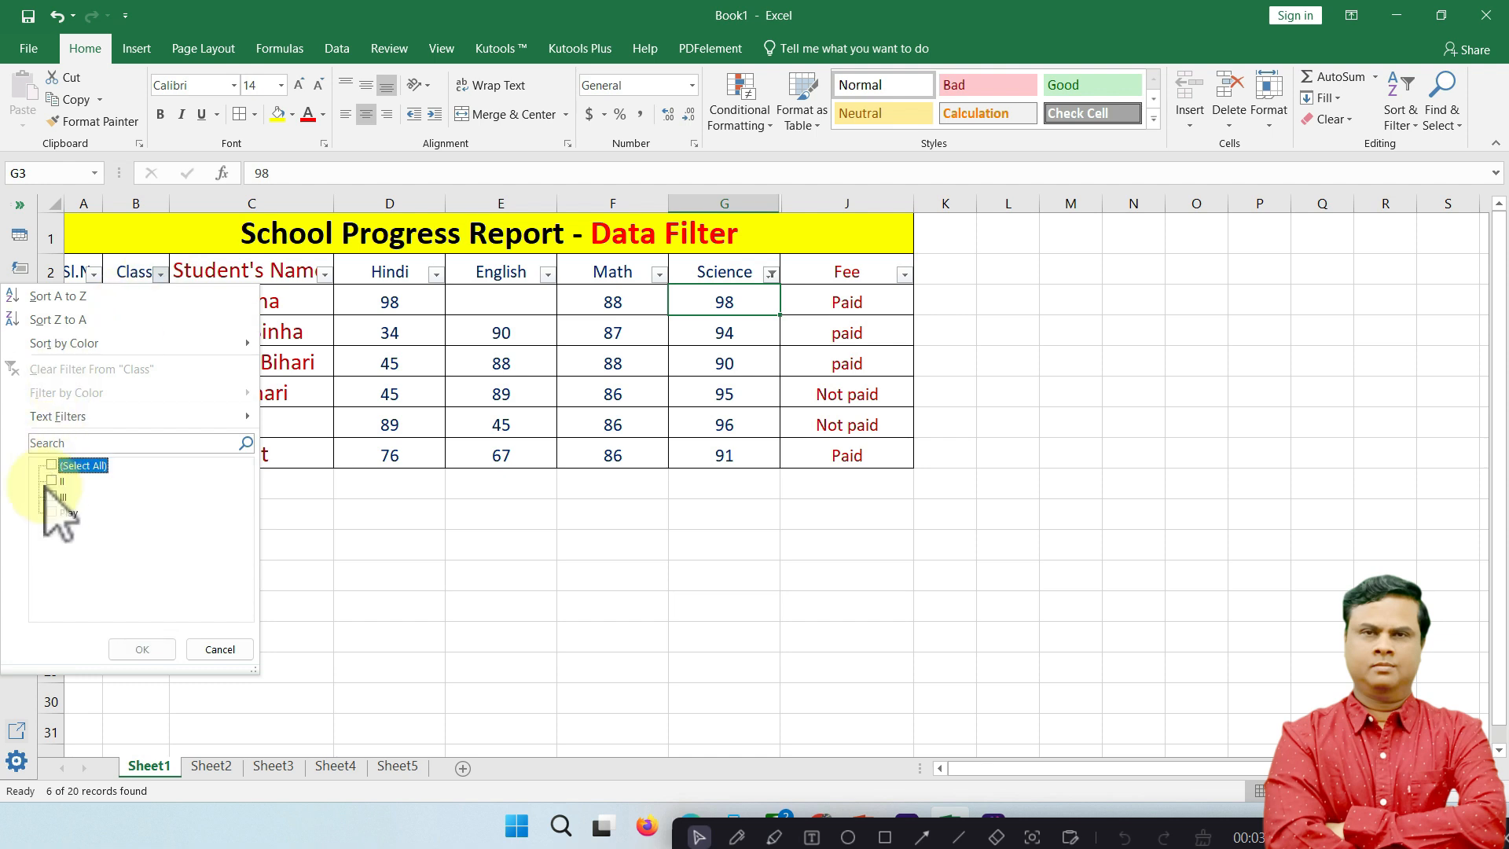
left_click(51, 465)
left_click(51, 497)
left_click(140, 649)
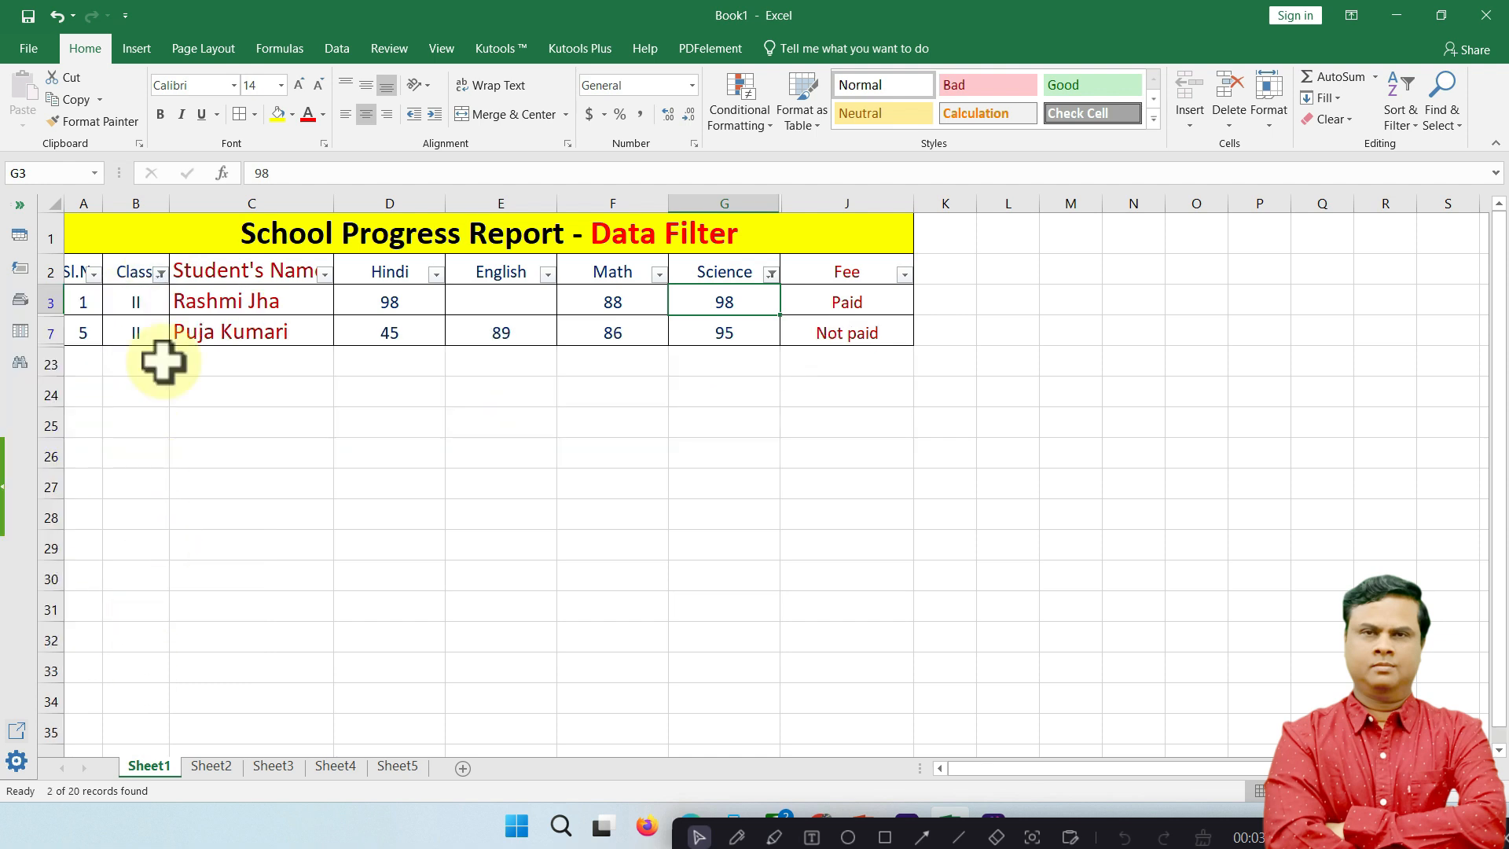
Switch the Class filter to show only Play instead of II.
left_click(161, 273)
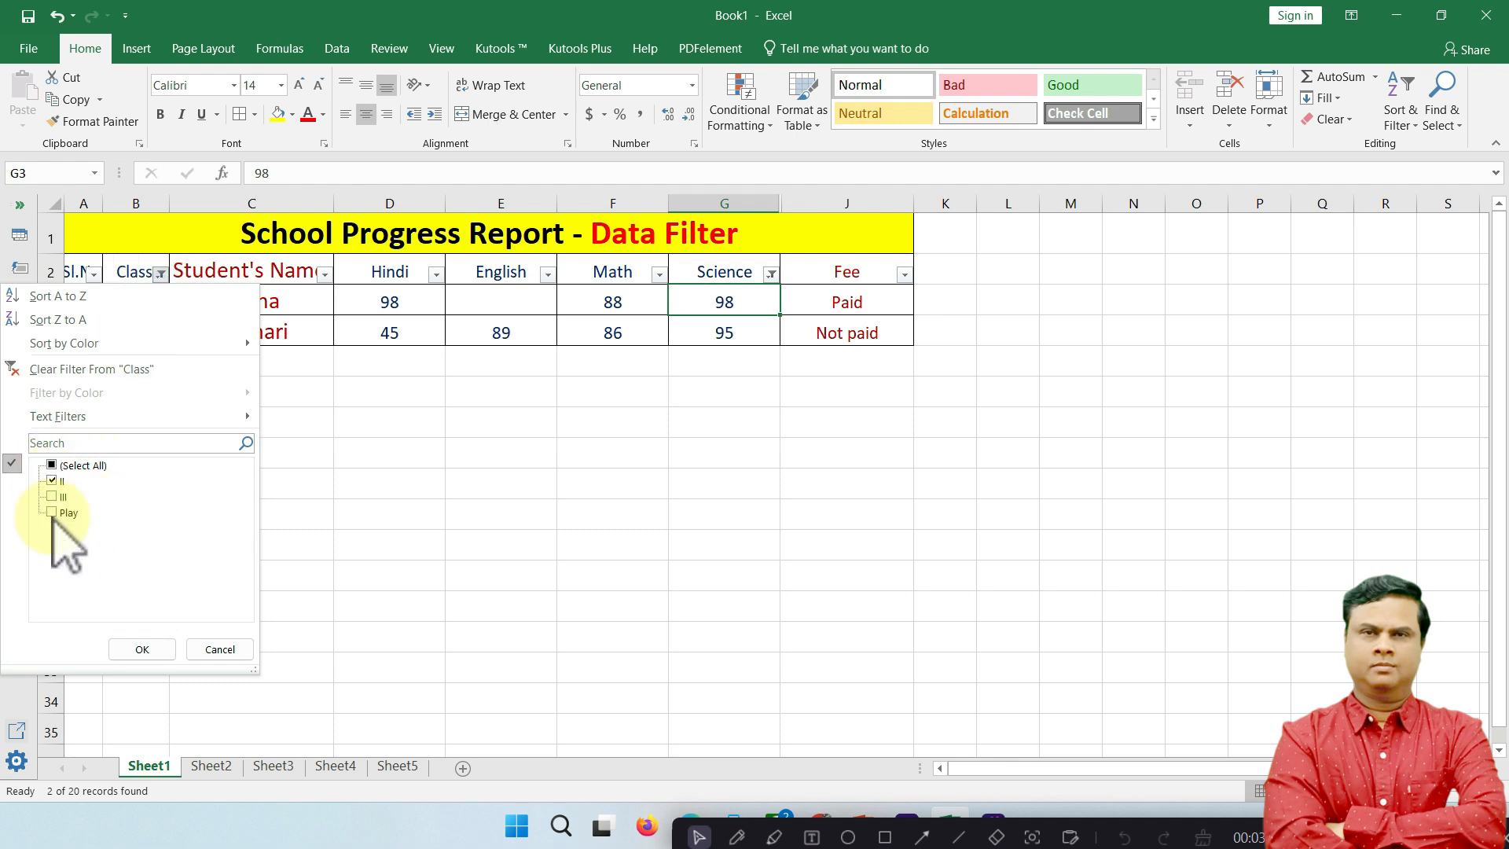
left_click(54, 481)
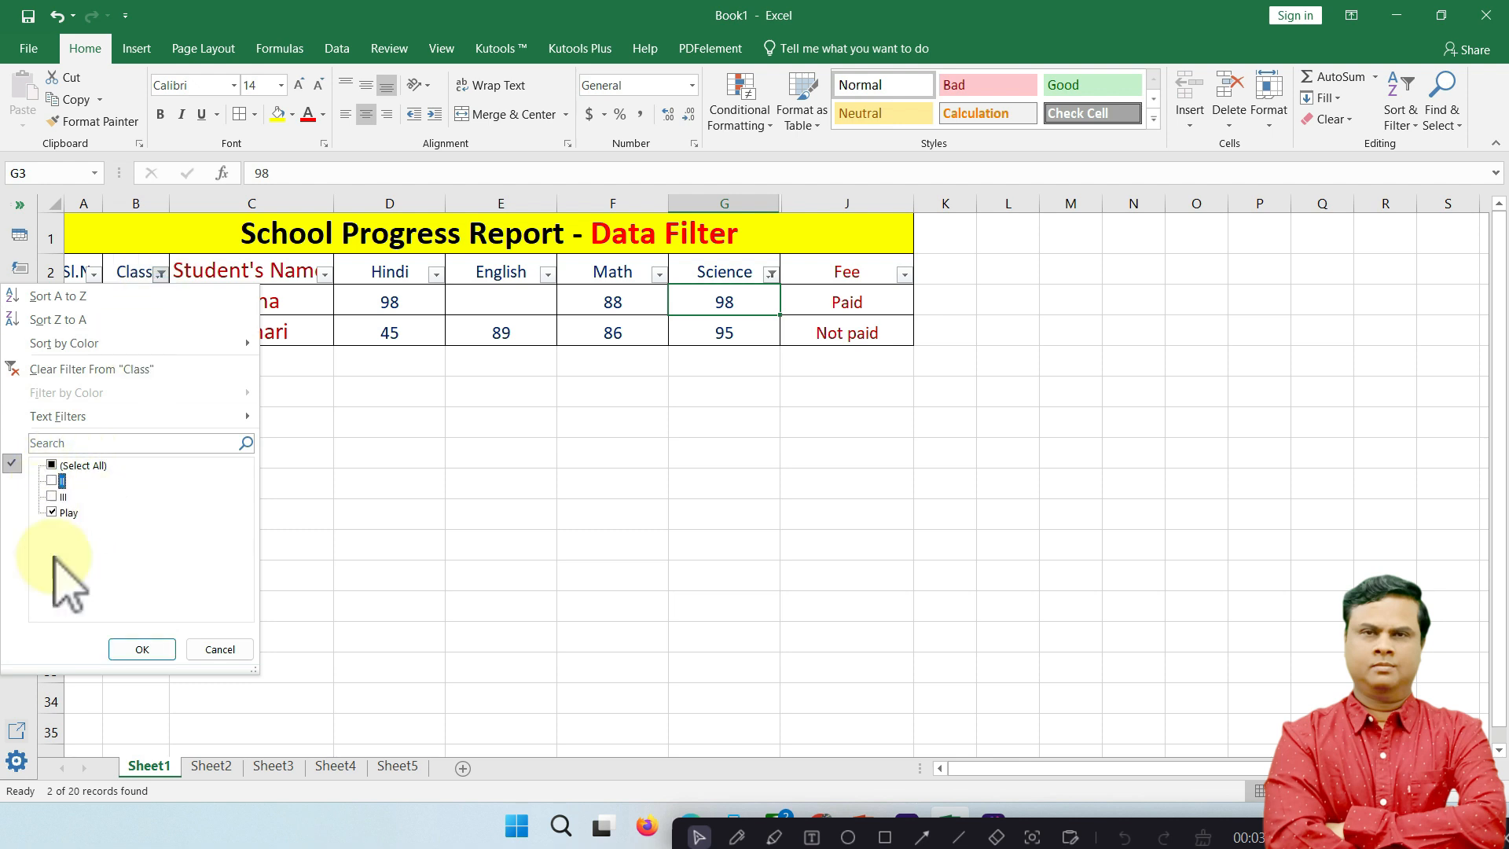
left_click(132, 651)
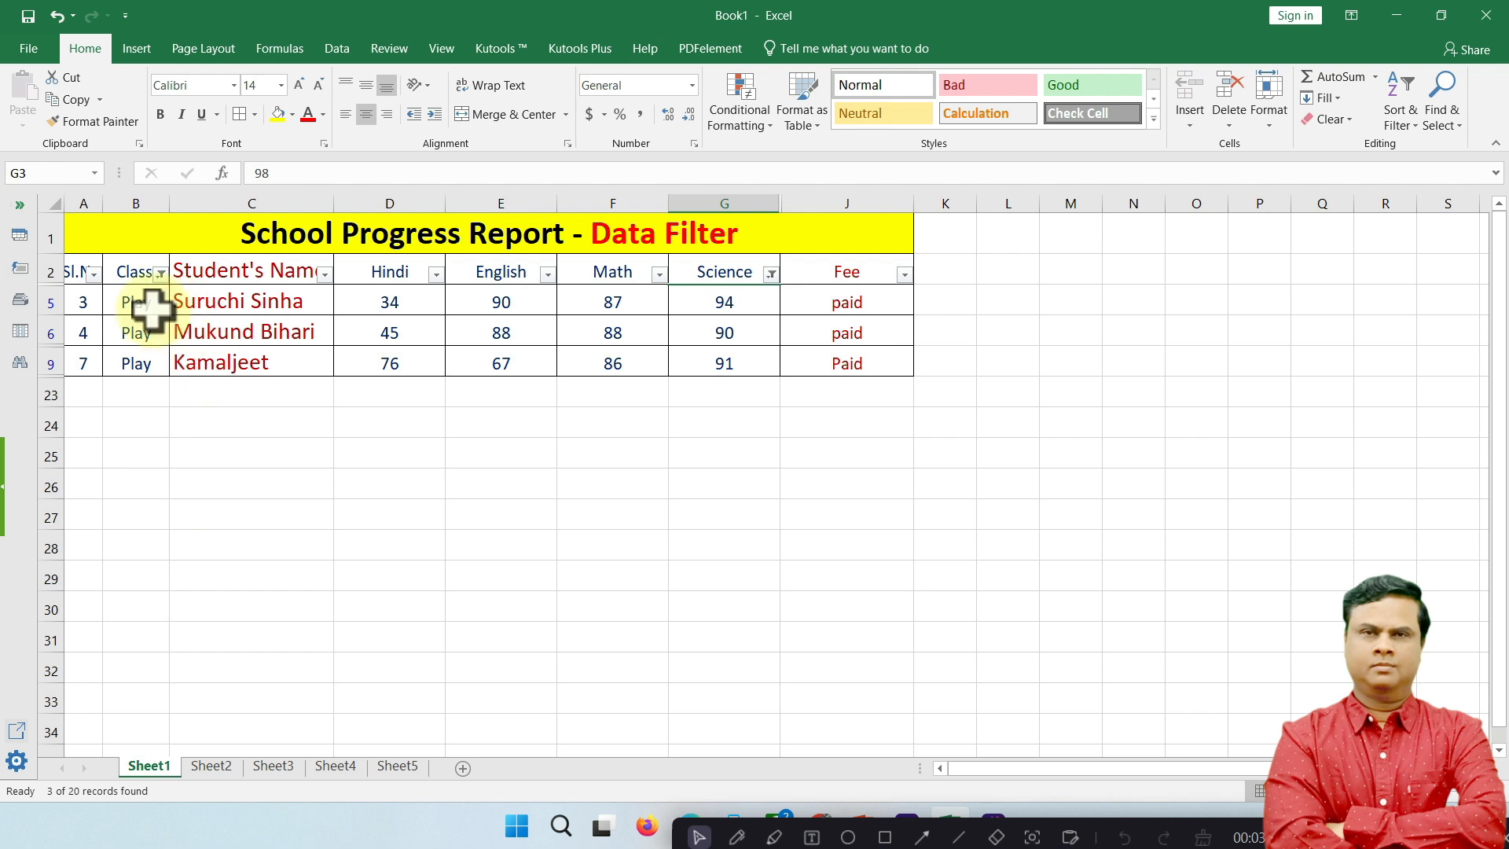
Reset the Class filter to all values and turn off filtering for the whole table.
left_click(162, 274)
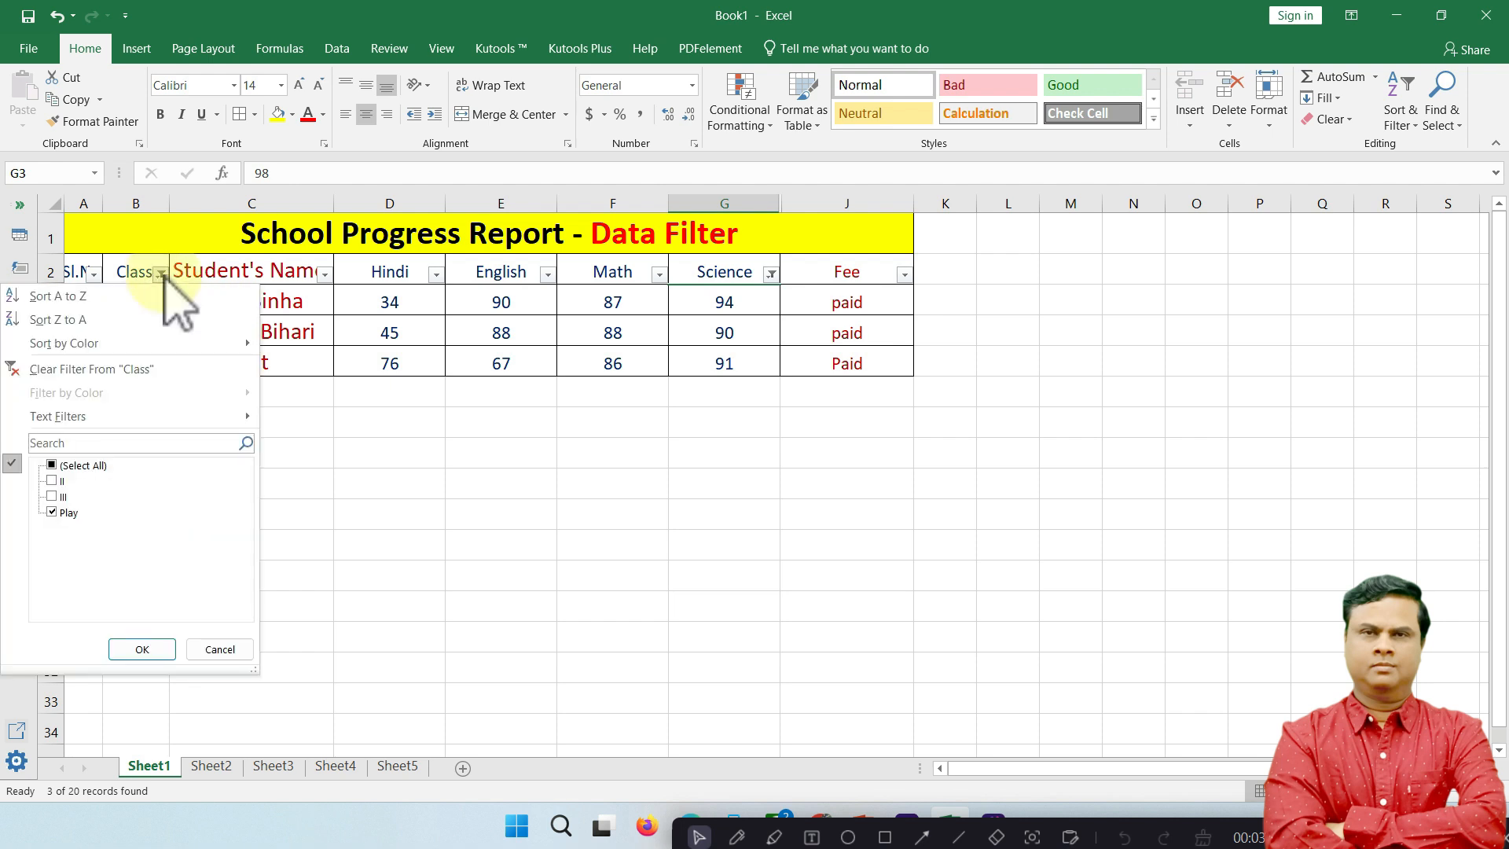
left_click(52, 465)
left_click(140, 649)
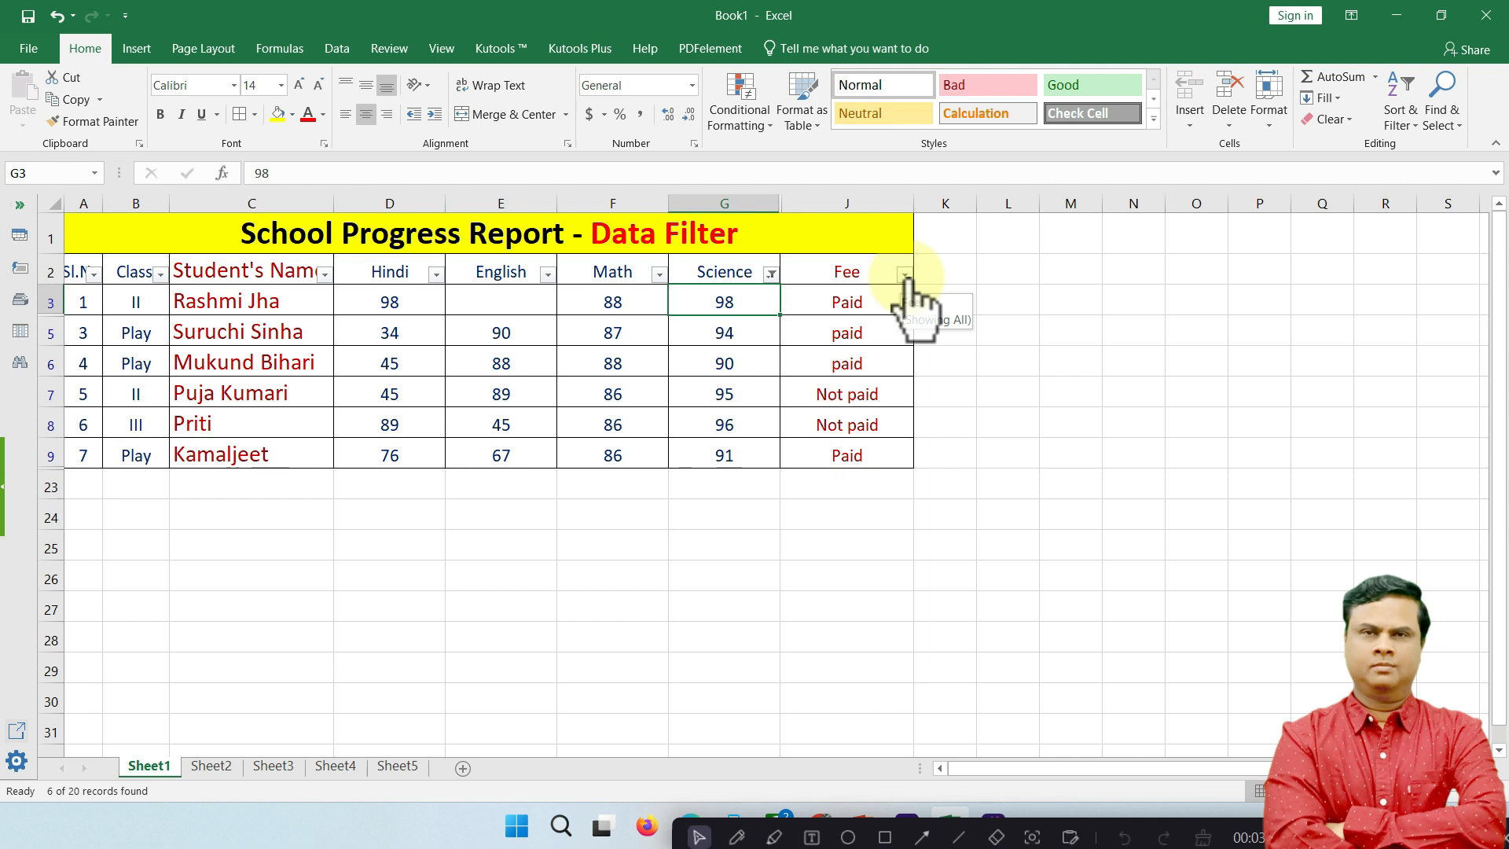
left_click(1404, 126)
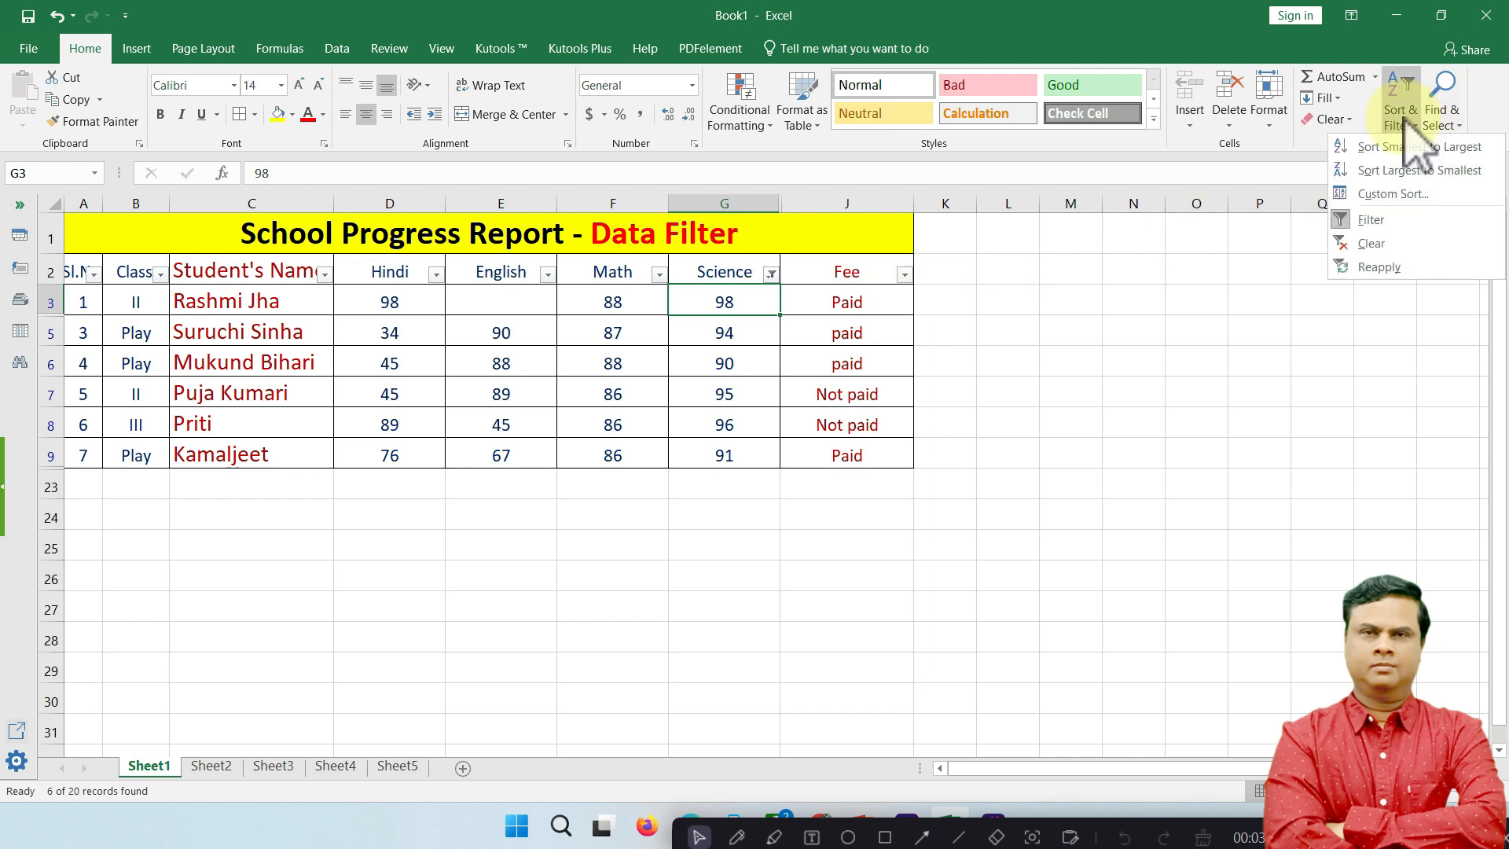
left_click(1368, 220)
left_click(280, 364)
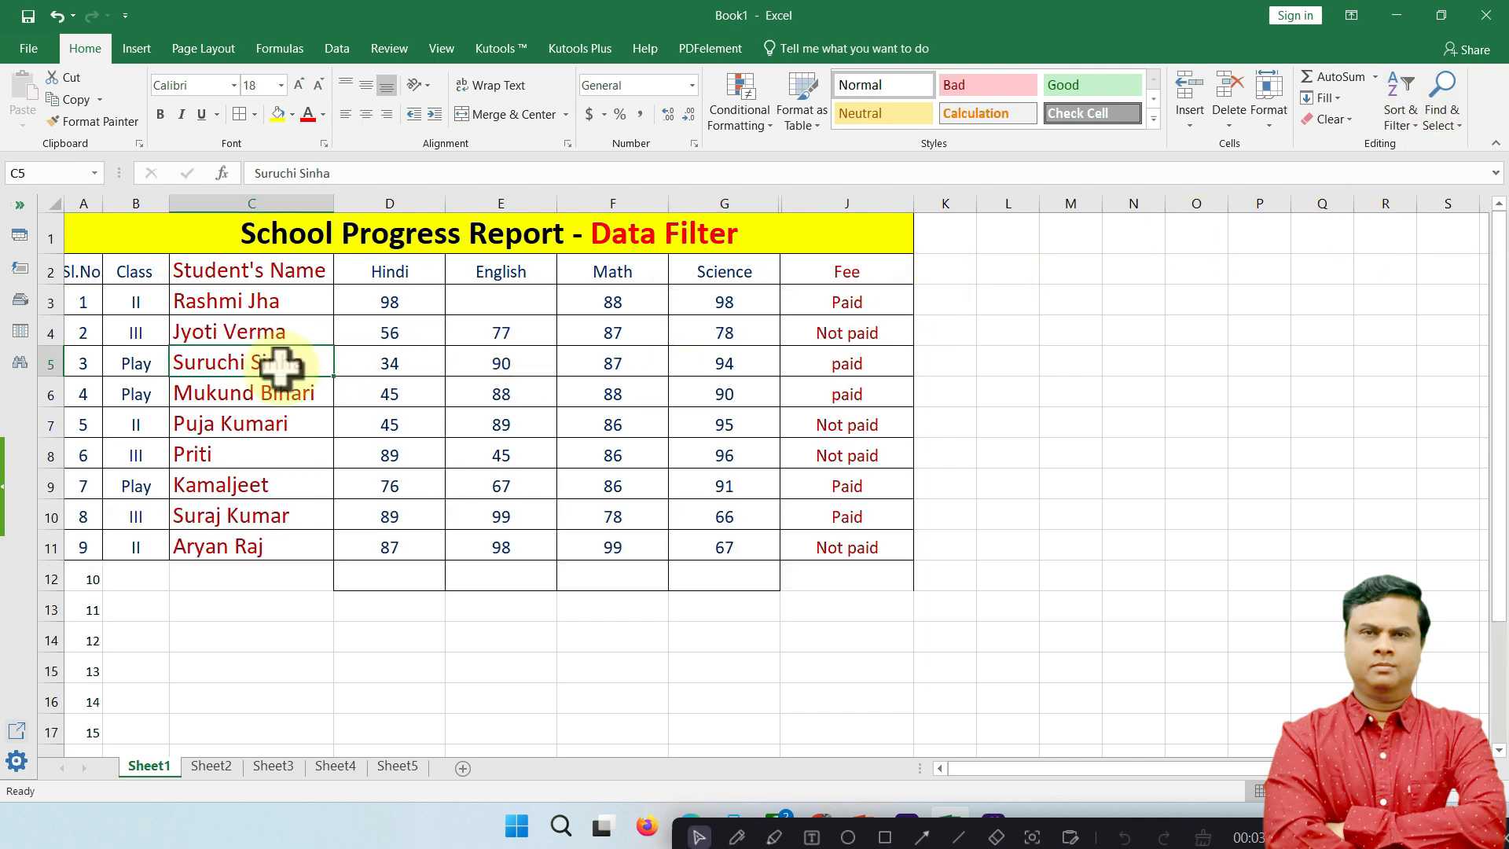